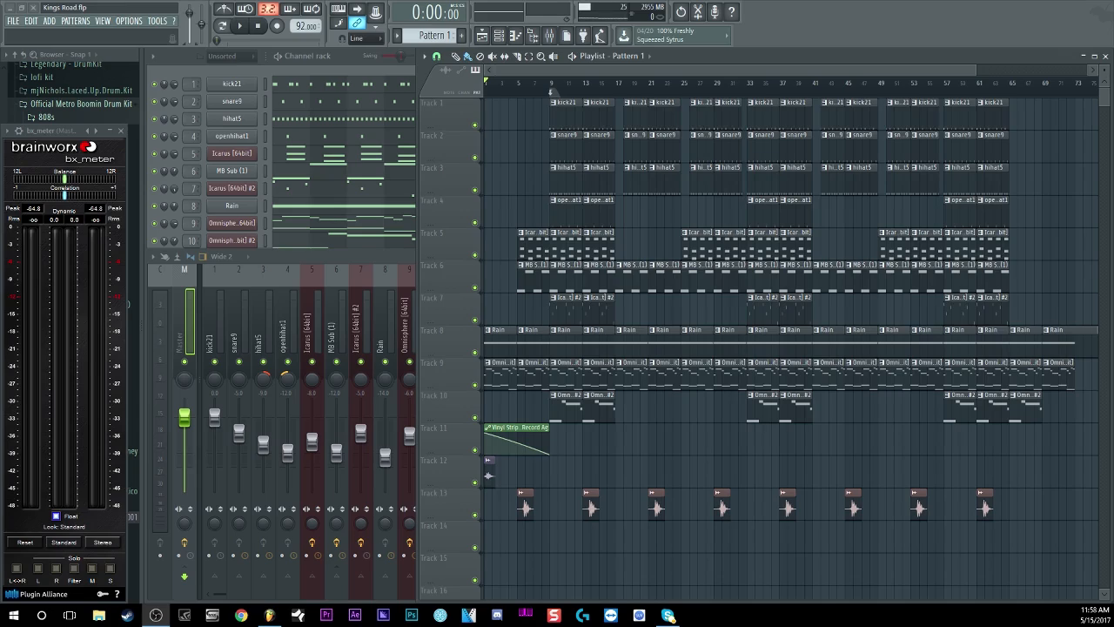
# Solo the kick21 channel, open its sampler settings and audition the sample
pyautogui.click(339, 60)
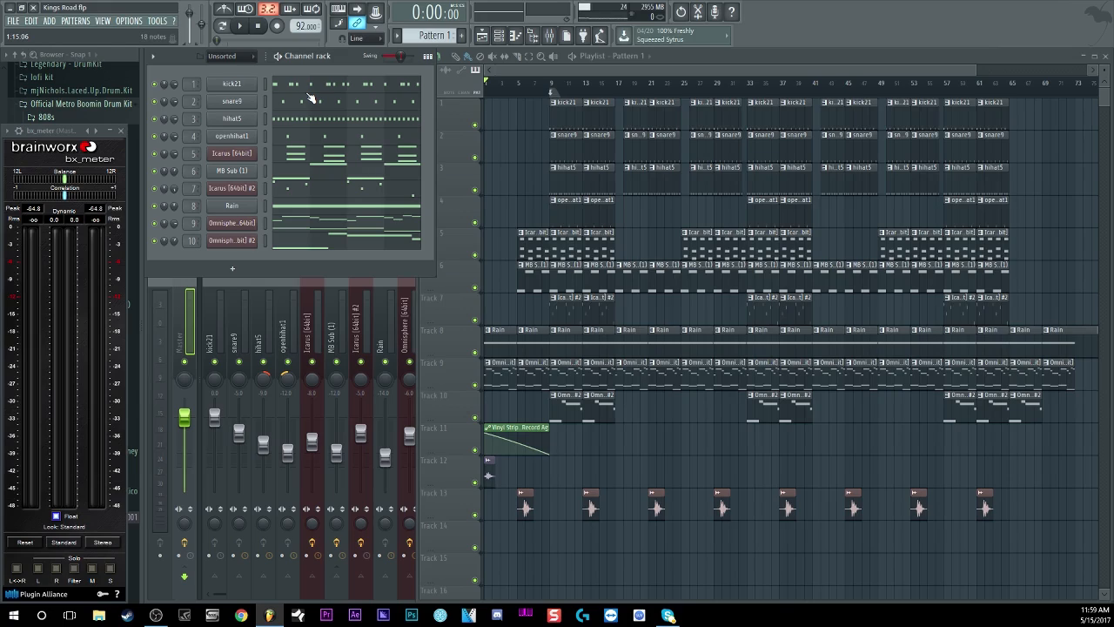
pyautogui.rightClick(155, 85)
pyautogui.click(166, 94)
pyautogui.click(242, 84)
pyautogui.click(340, 423)
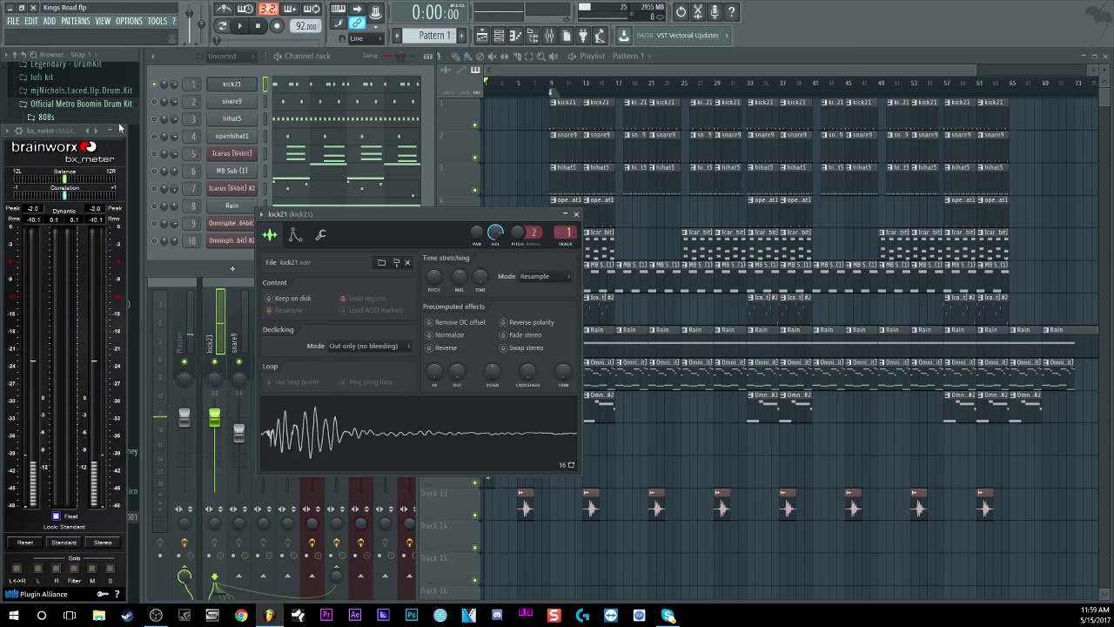
# Show the kick21 track in the mixer and audition the kick sample again from its channel settings
pyautogui.doubleClick(196, 84)
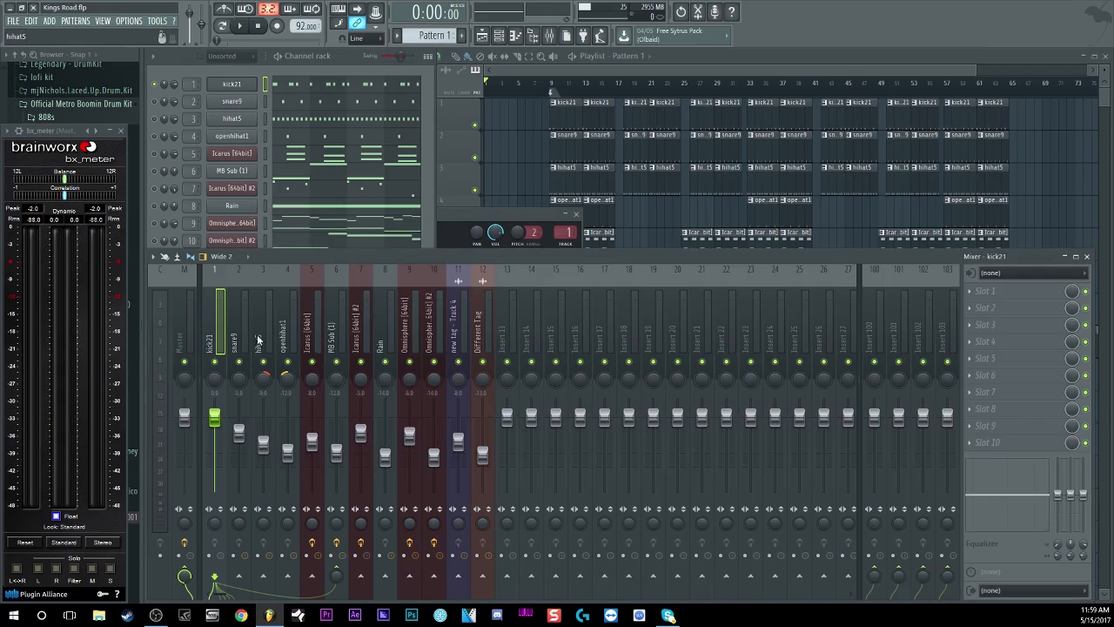
pyautogui.click(249, 85)
pyautogui.click(365, 447)
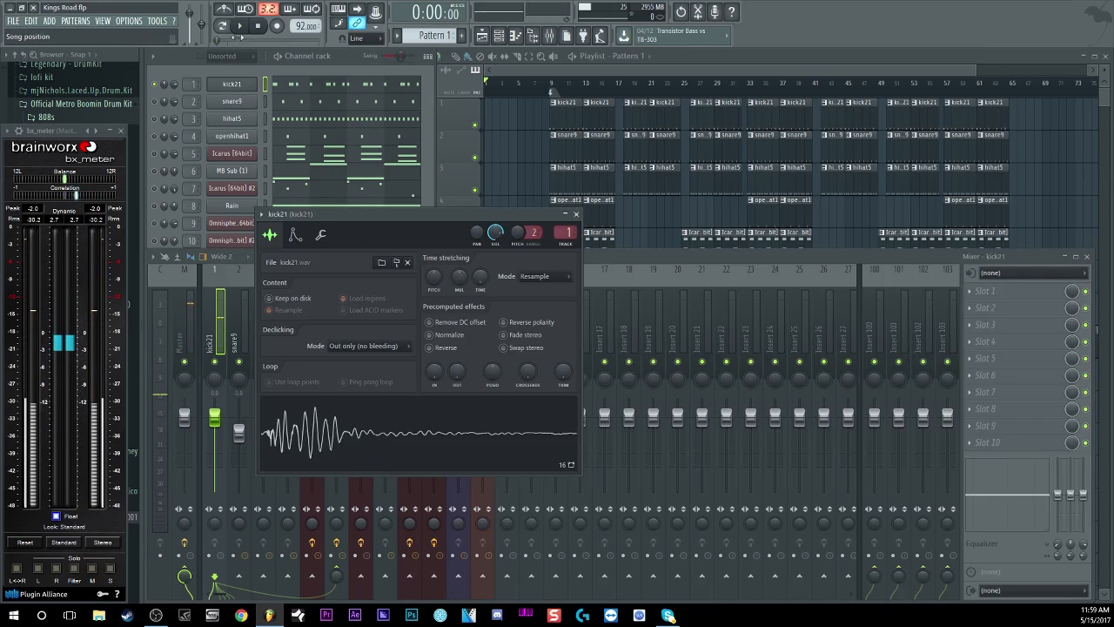
pyautogui.click(239, 26)
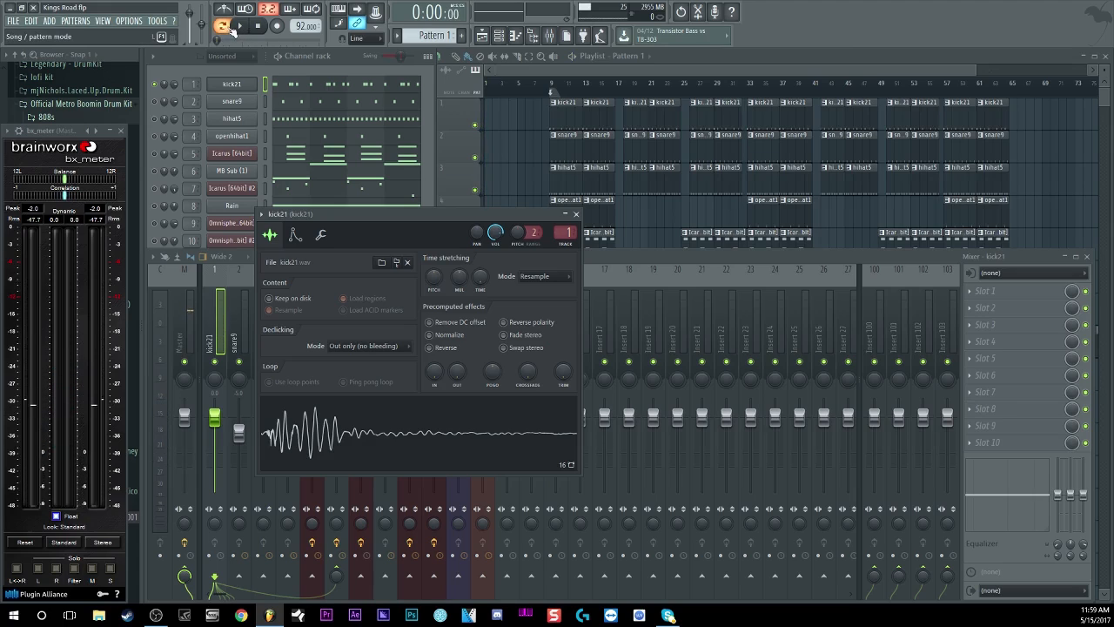
pyautogui.click(258, 26)
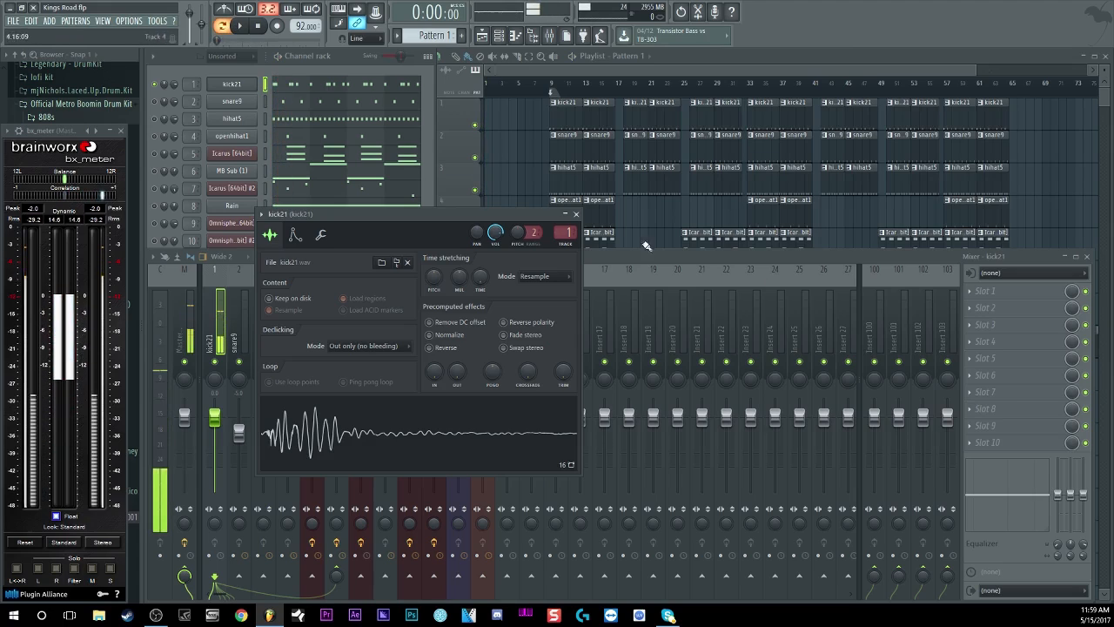
# Select the Master track in the mixer to show its effects, and play the soloed kick pattern
pyautogui.click(355, 322)
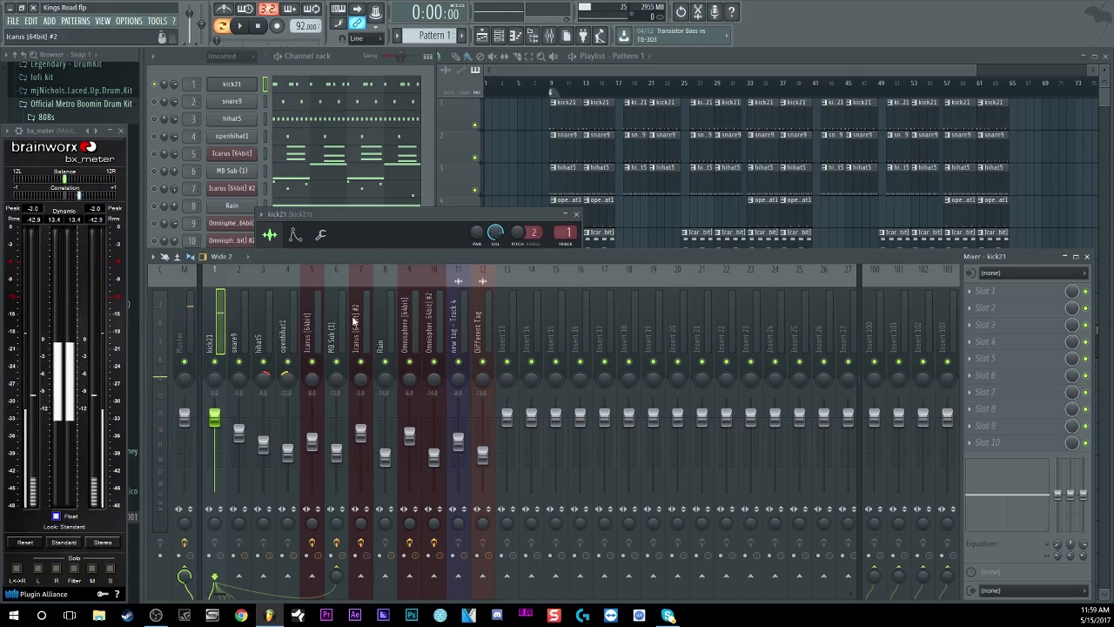
pyautogui.click(185, 331)
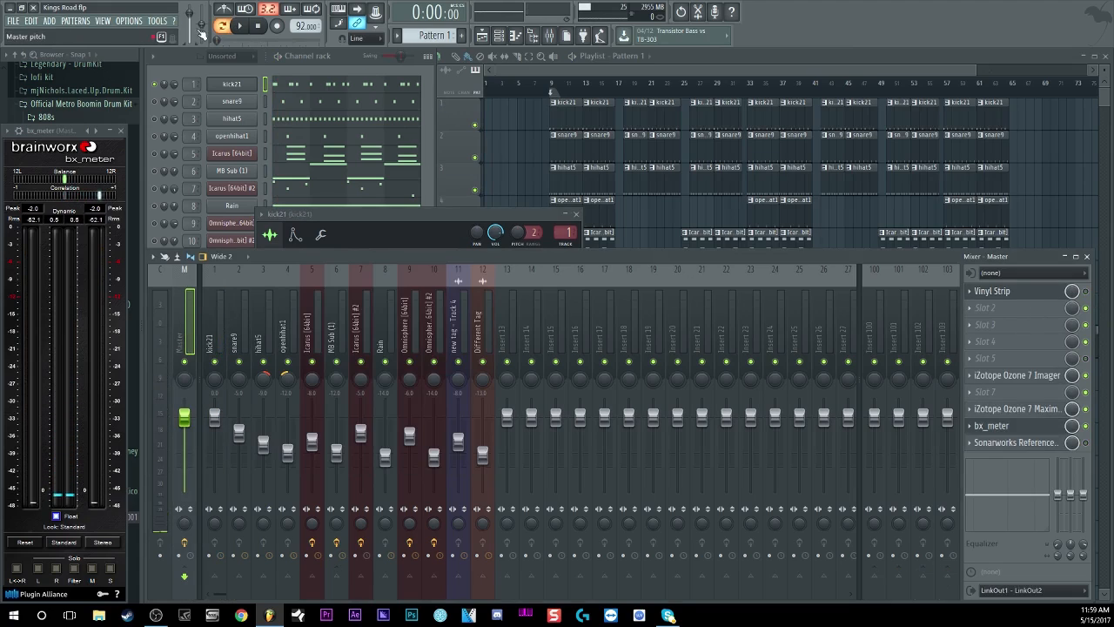
pyautogui.click(245, 28)
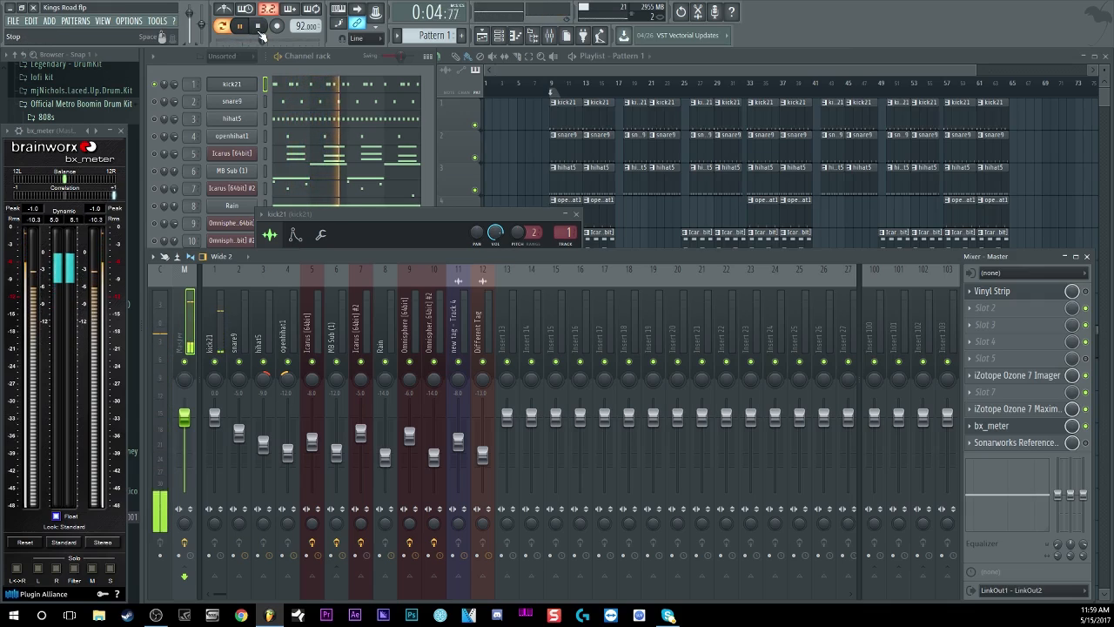
pyautogui.click(260, 29)
# View the kick21 notes in the piano roll, and play the pattern with the main swing at minimum
pyautogui.click(320, 89)
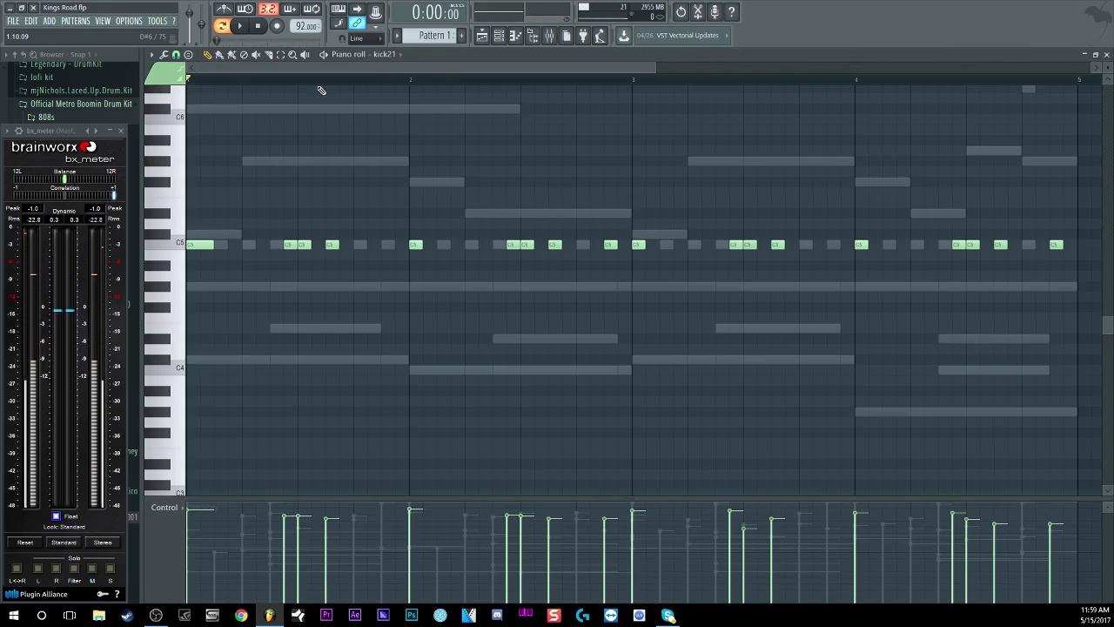
pyautogui.click(499, 35)
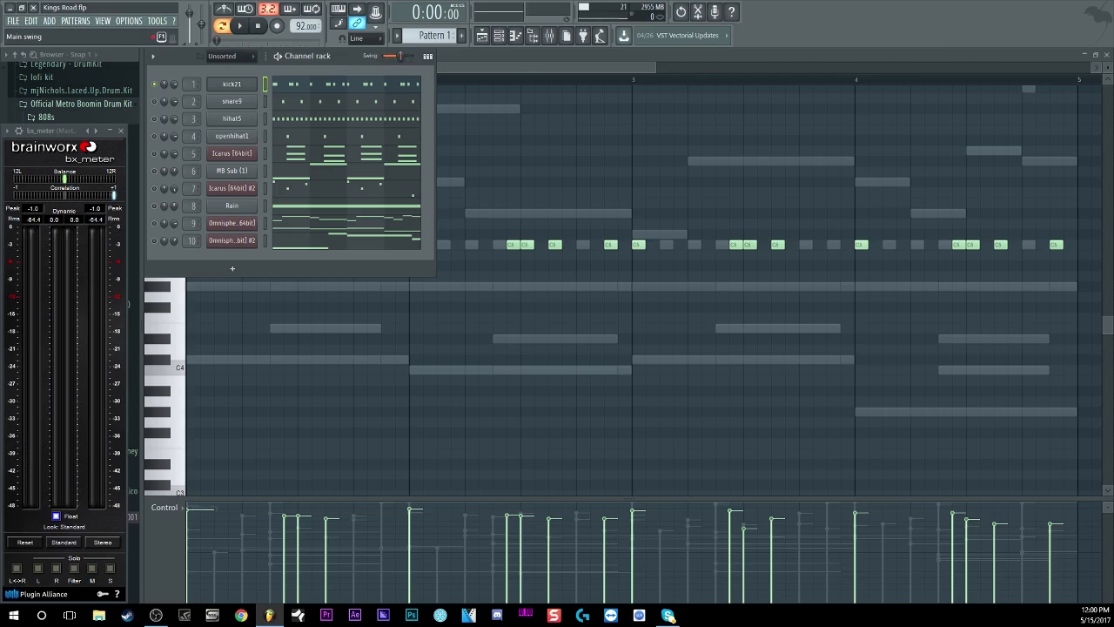
pyautogui.click(243, 27)
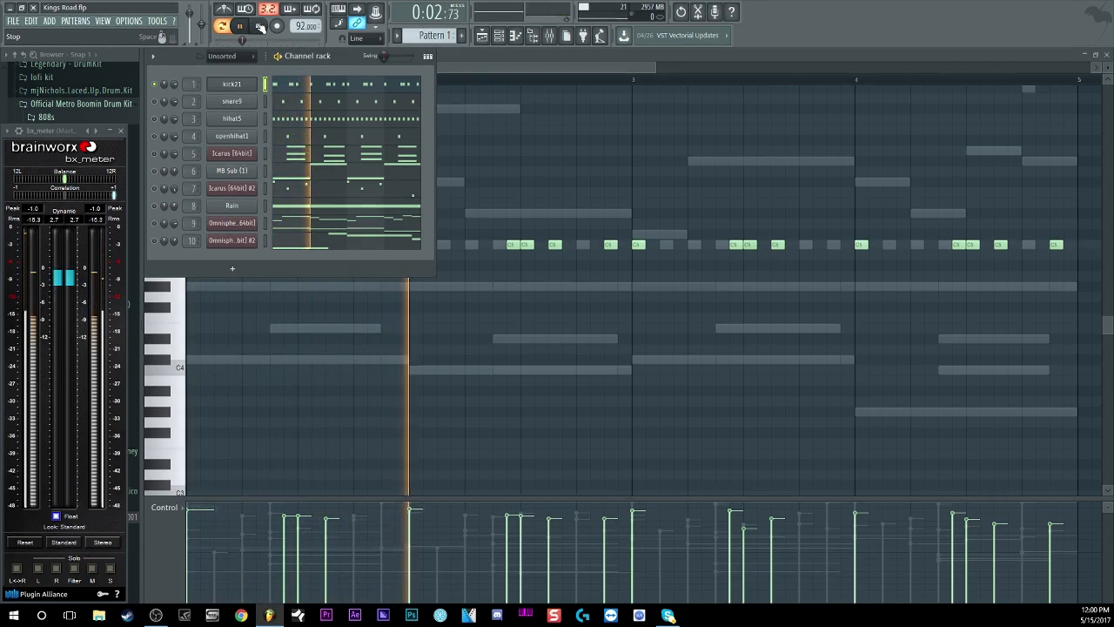
pyautogui.click(260, 27)
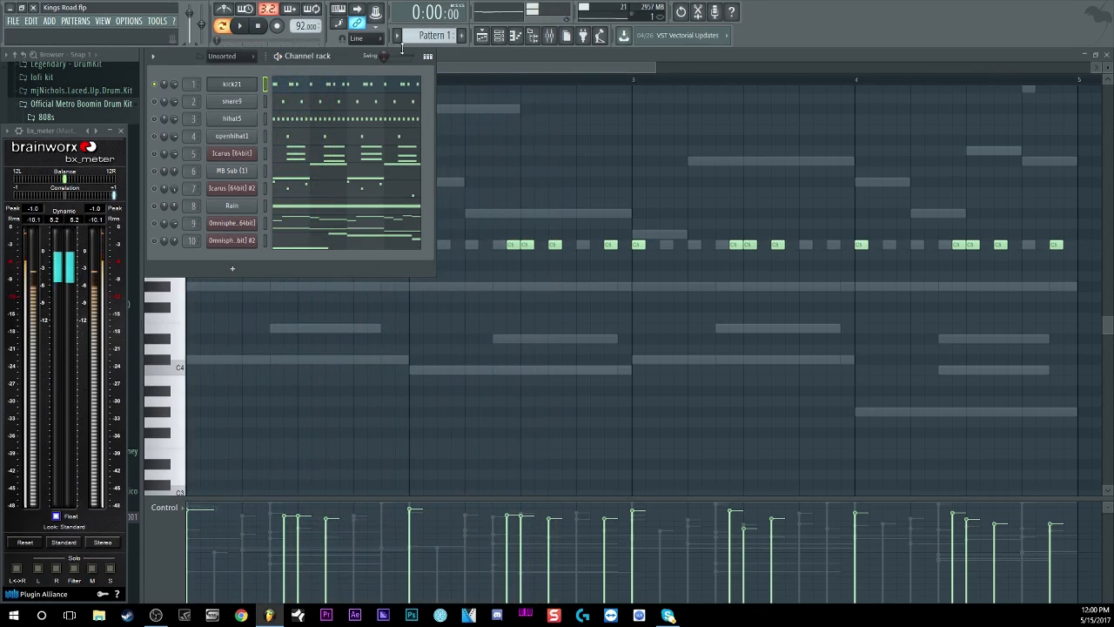
# Set the channel rack's main swing to 60% and play the kick pattern
pyautogui.moveTo(389, 63); pyautogui.dragTo(389, 48)
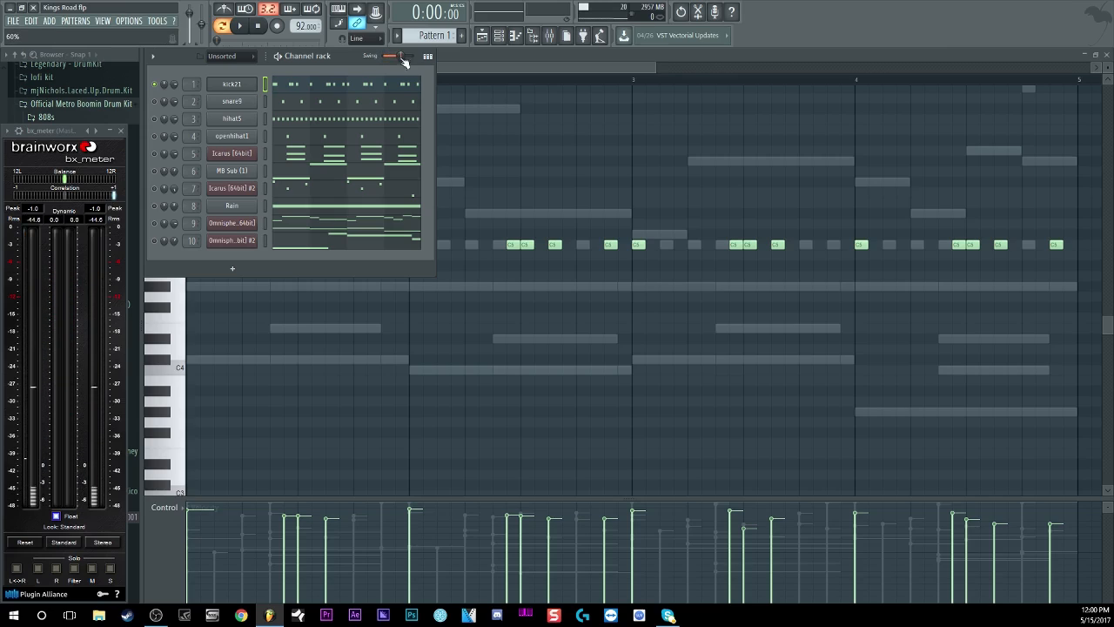
pyautogui.click(245, 29)
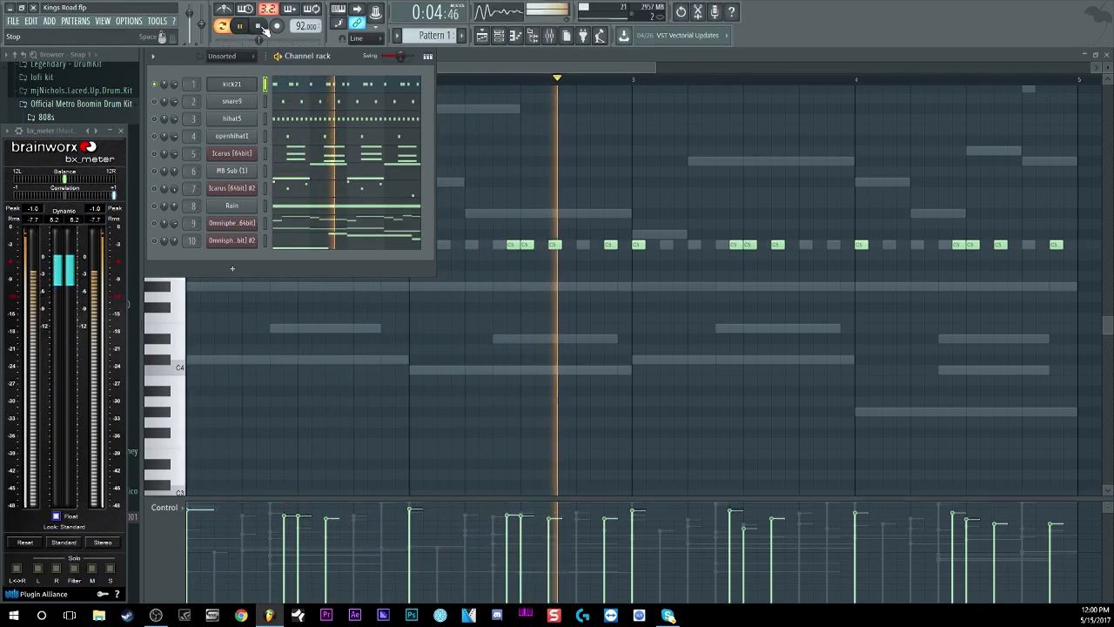
pyautogui.click(258, 27)
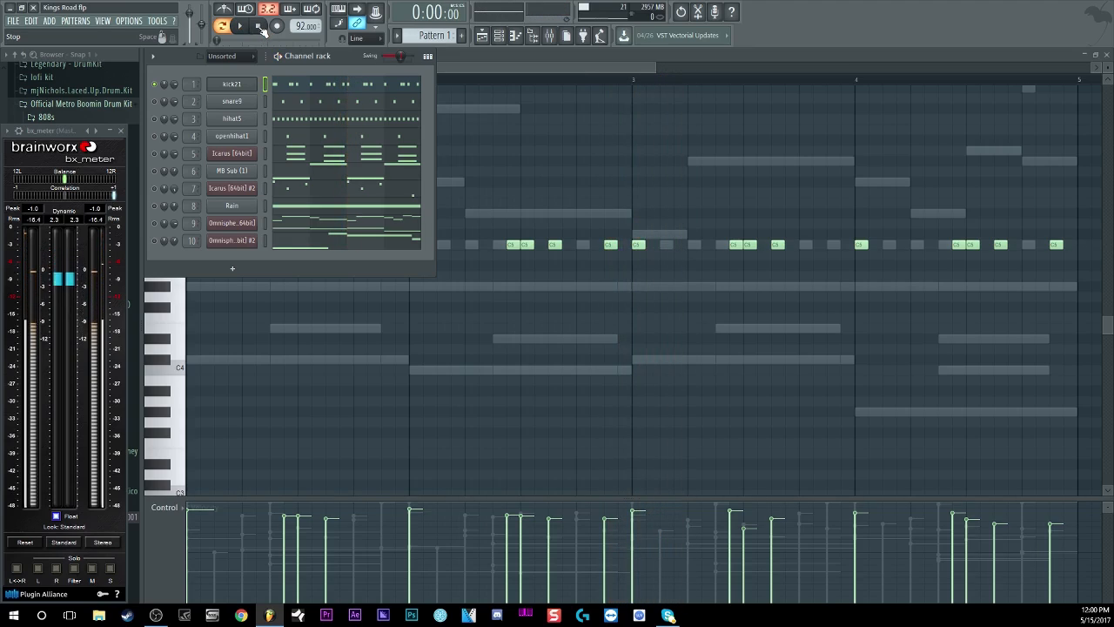
# Open the snare9 channel settings, audition its sample and show its mixer track
pyautogui.click(231, 101)
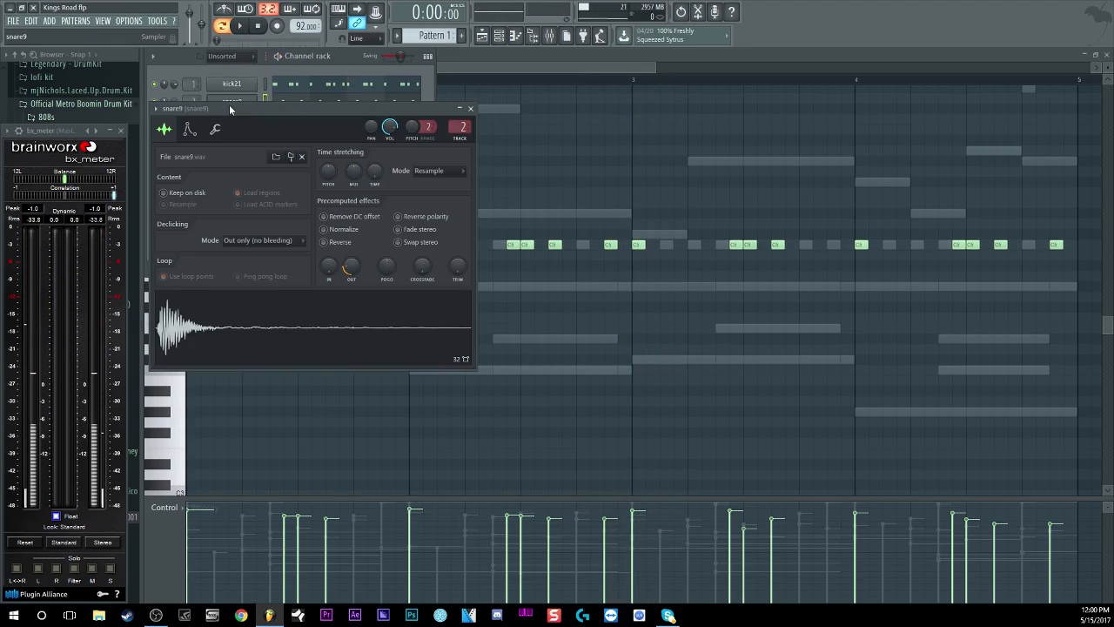
pyautogui.click(234, 332)
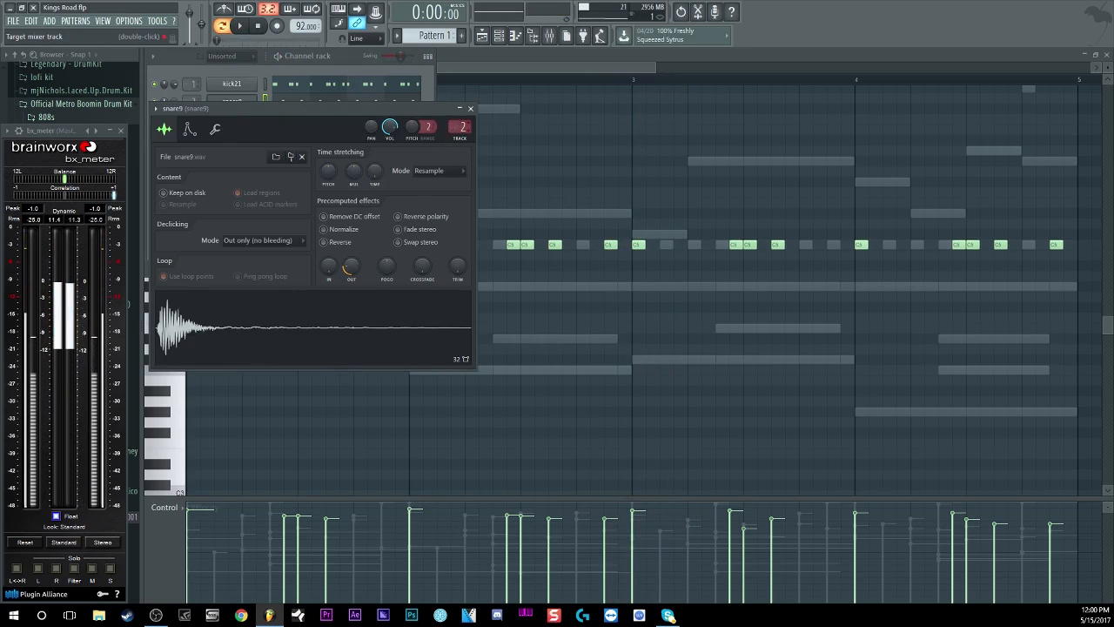
pyautogui.doubleClick(460, 127)
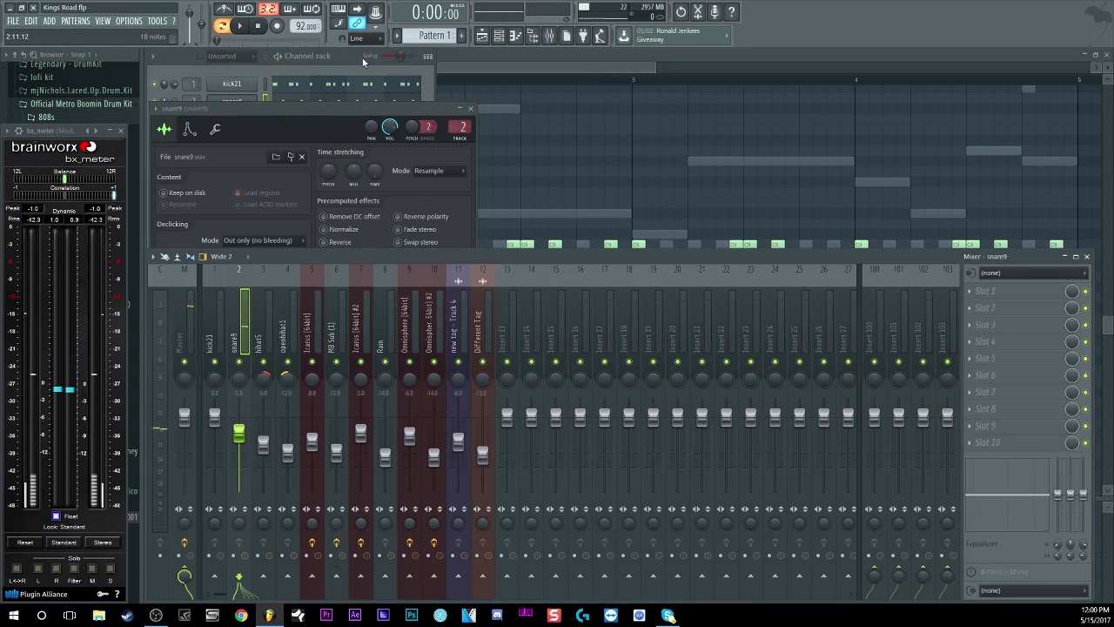
# Open the hihat5 channel settings and audition its sample
pyautogui.click(364, 61)
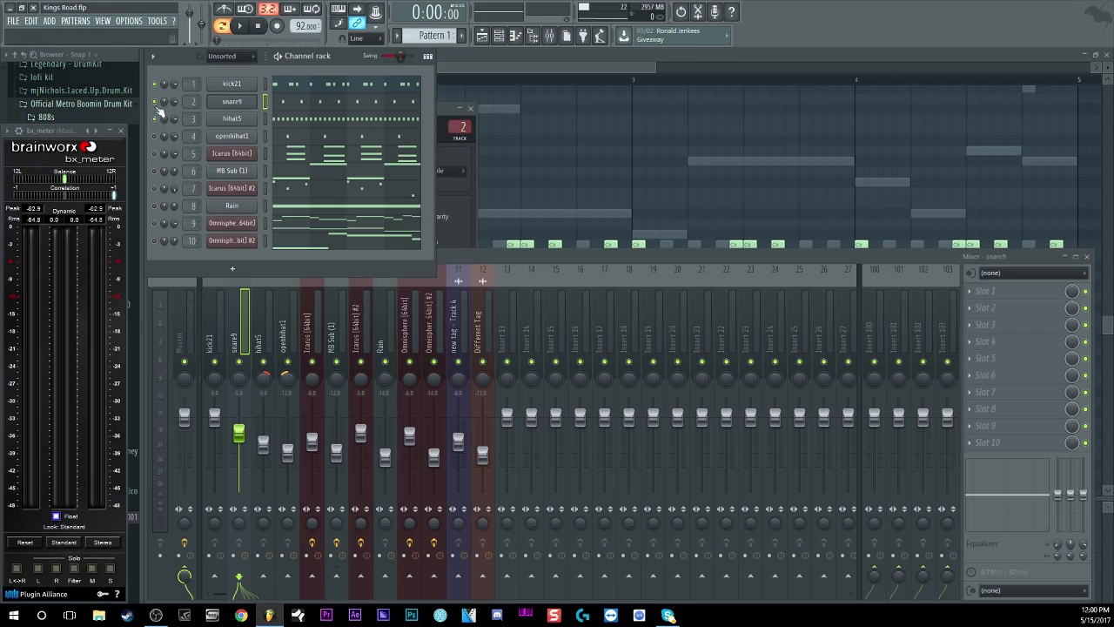
pyautogui.click(234, 119)
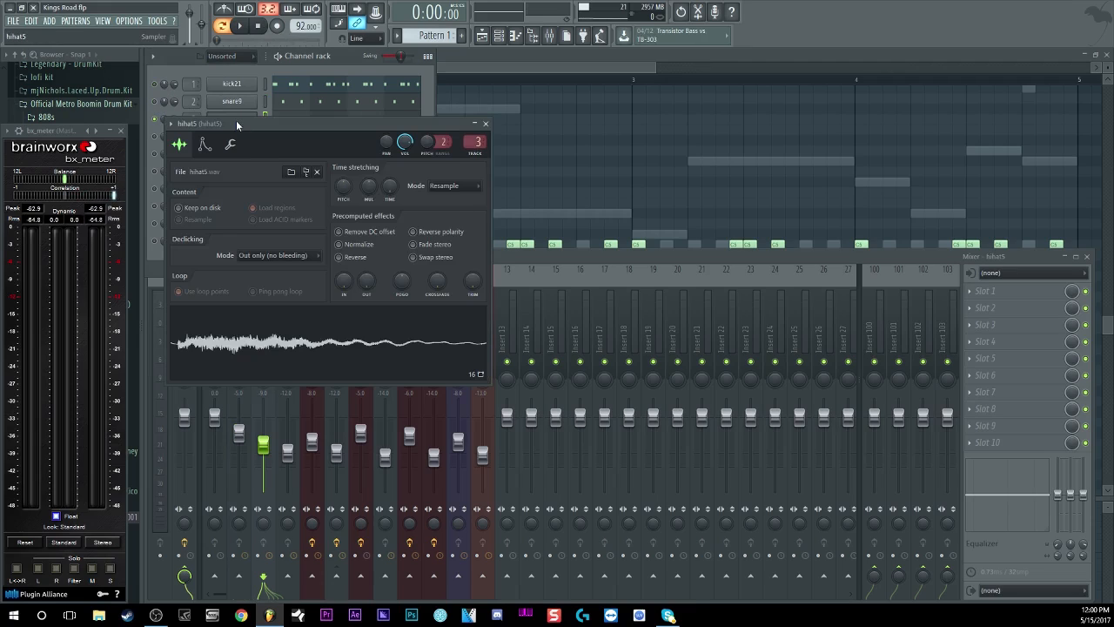
pyautogui.click(261, 325)
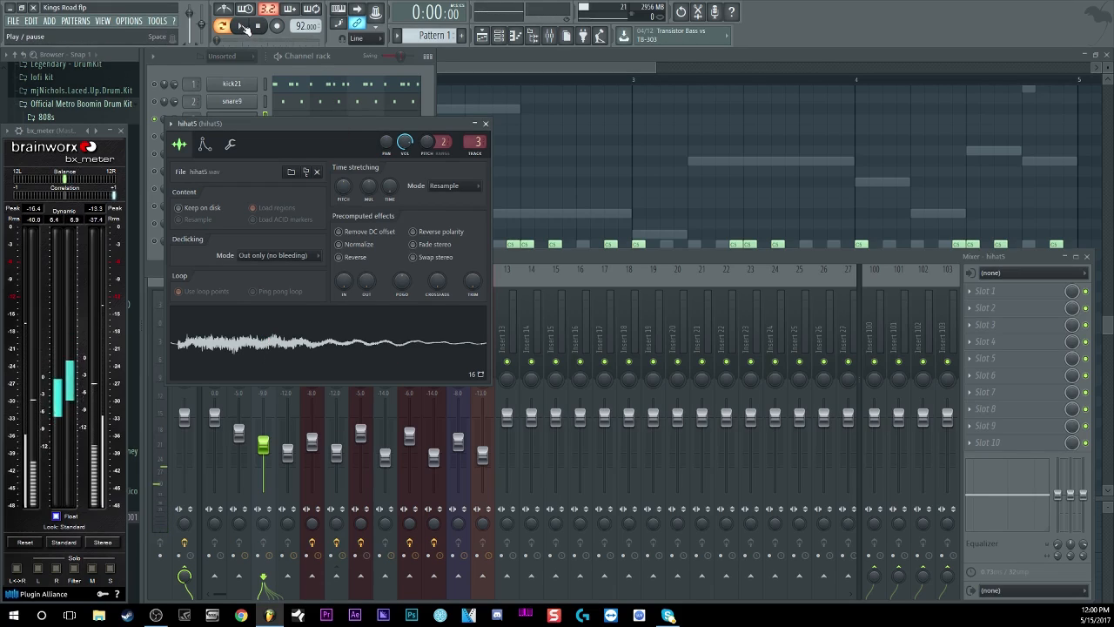
# Play the hihat5 pattern while examining its notes and velocities in the piano roll
pyautogui.click(247, 27)
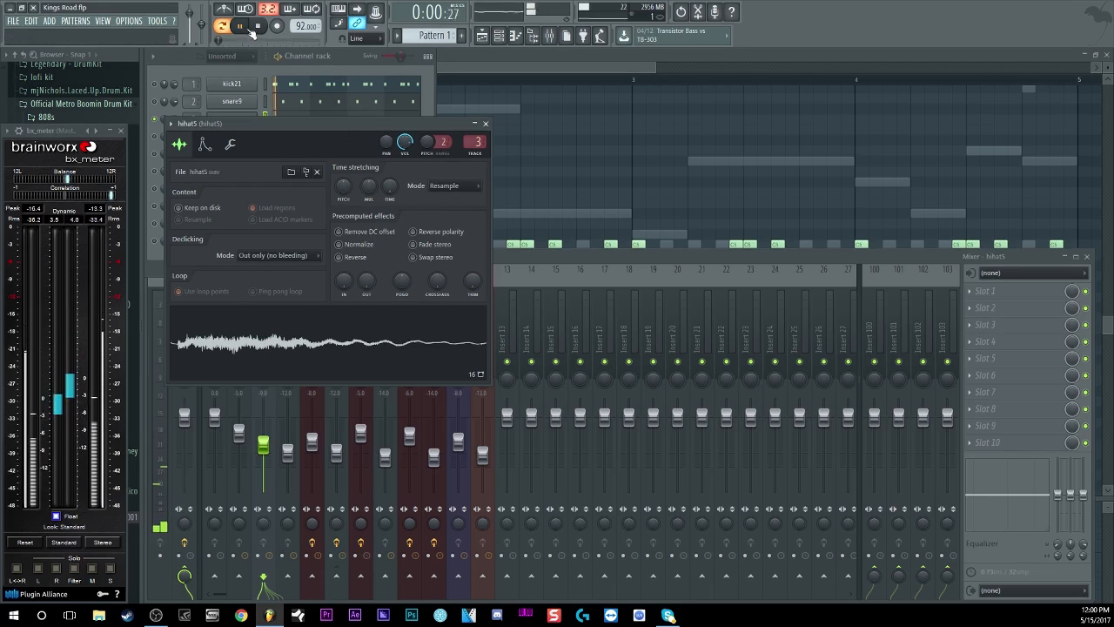
pyautogui.click(337, 67)
pyautogui.press('F7')
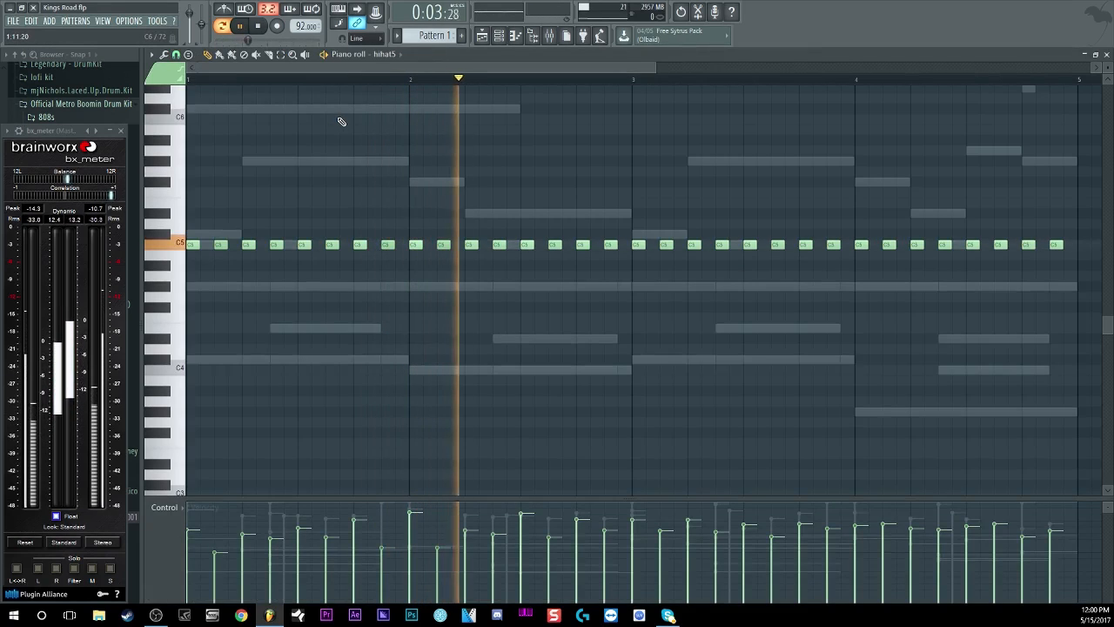
pyautogui.press('space')
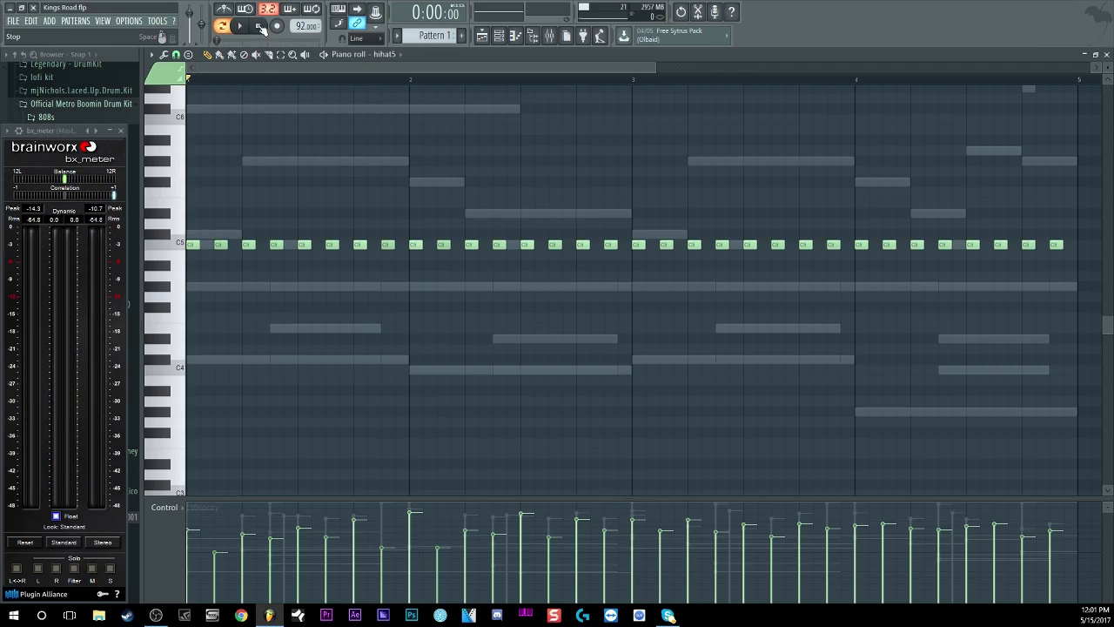
# Bring up the playlist and channel rack, and play the kick, snare and hi-hat channels together
pyautogui.click(482, 36)
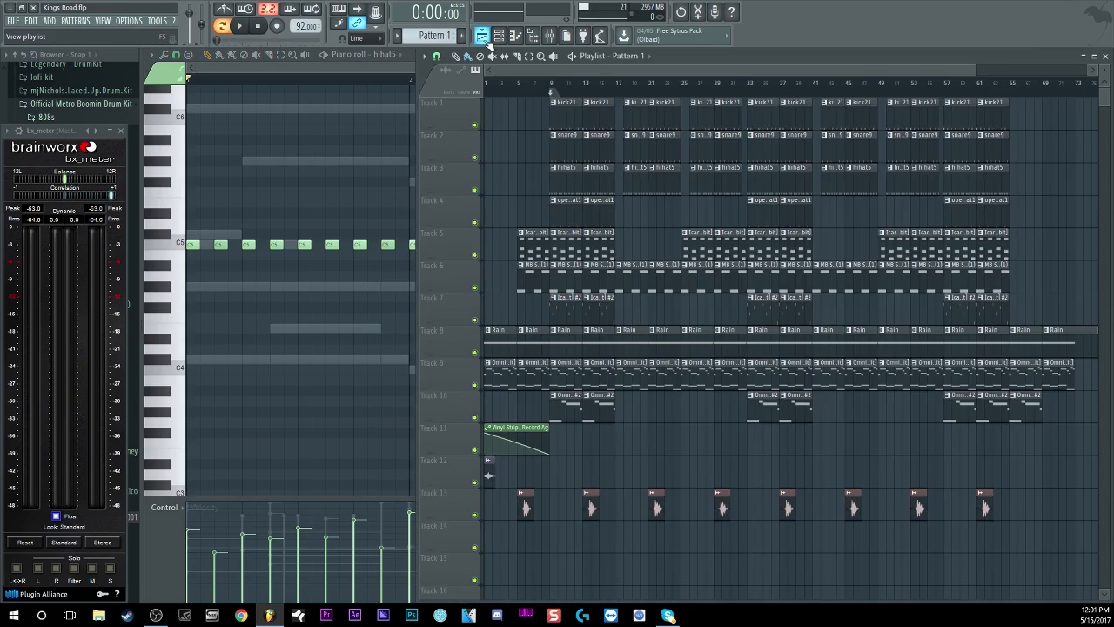
pyautogui.click(499, 36)
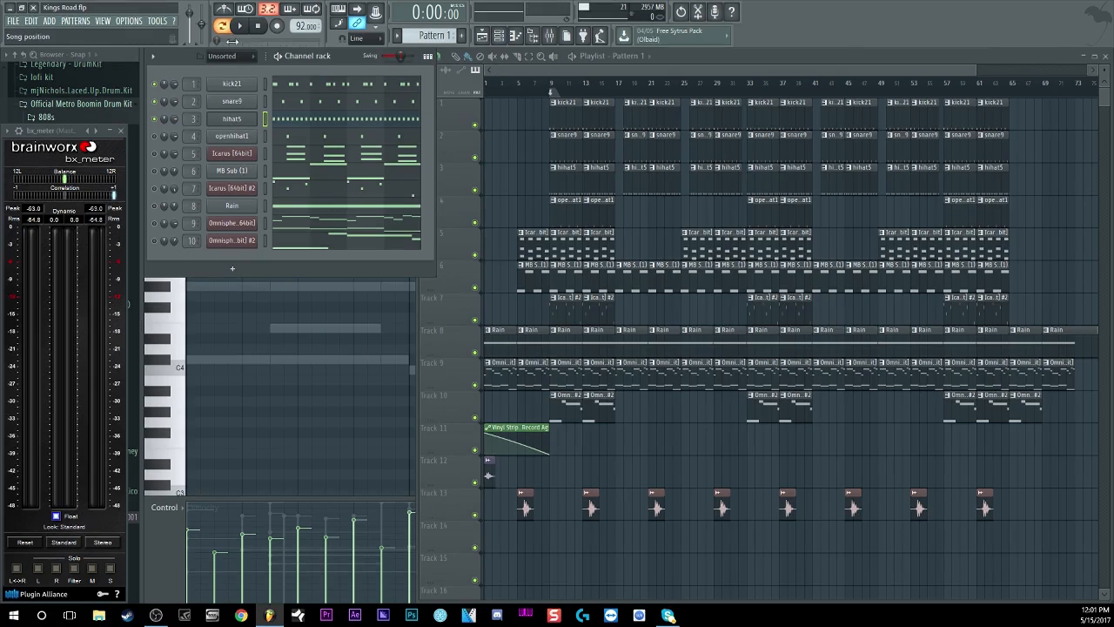
pyautogui.click(242, 28)
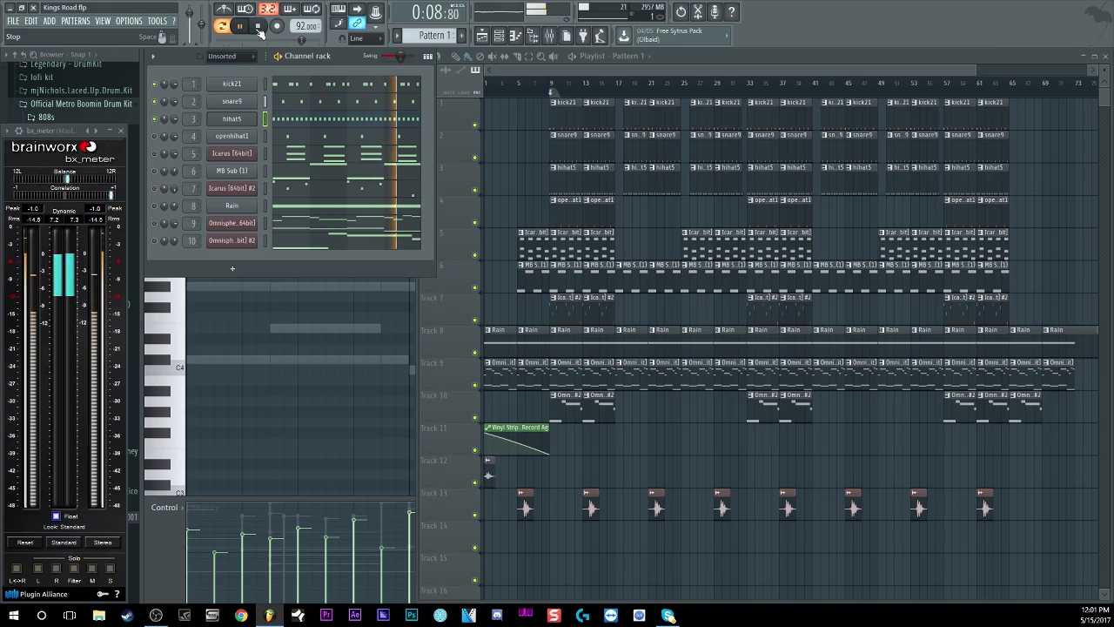
pyautogui.click(258, 29)
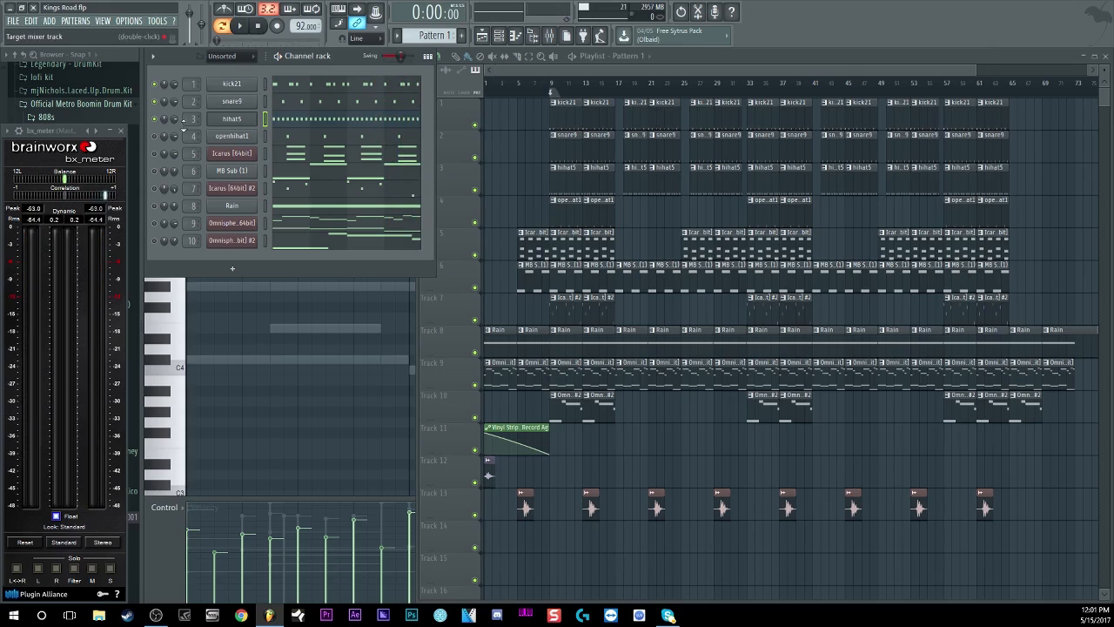
# Audition the openhihat1 sample from its channel settings and play the four drum channels together
pyautogui.click(245, 133)
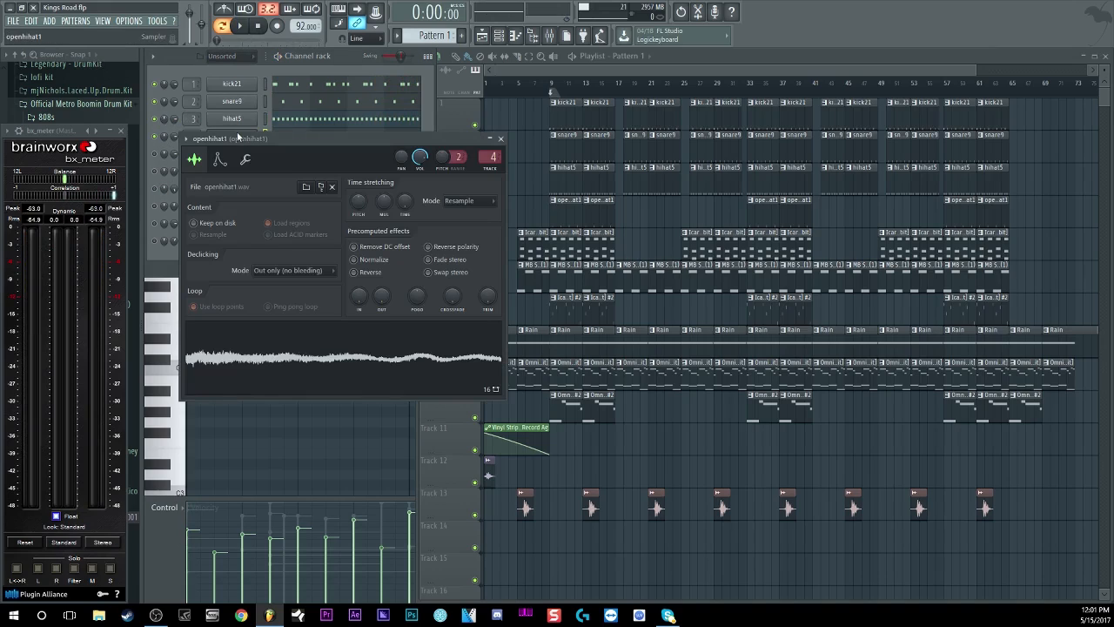
pyautogui.click(276, 353)
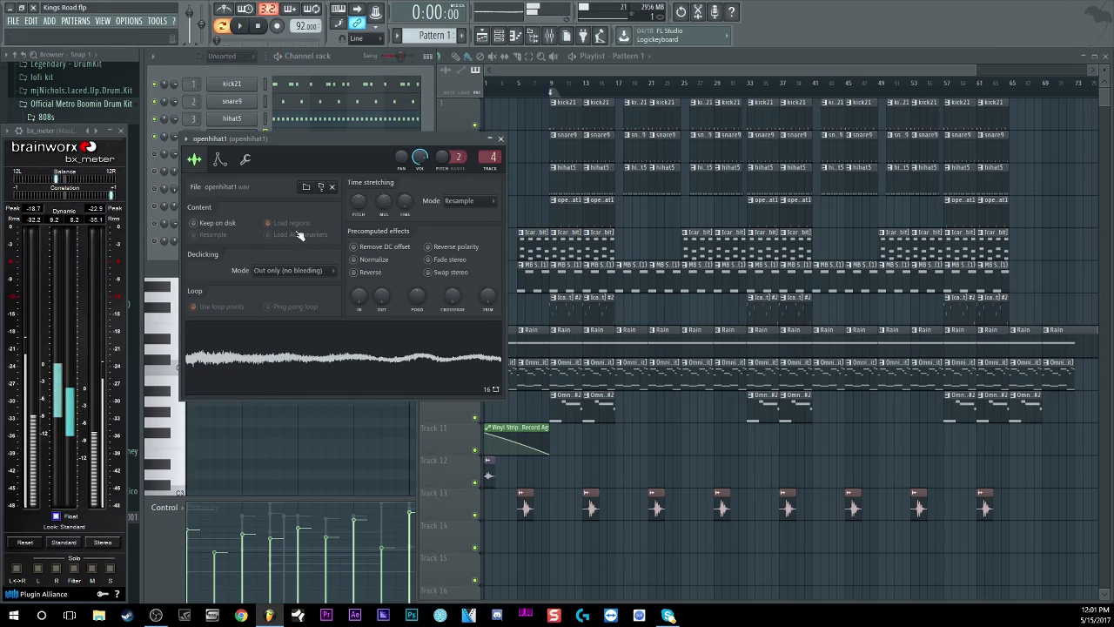
pyautogui.click(337, 59)
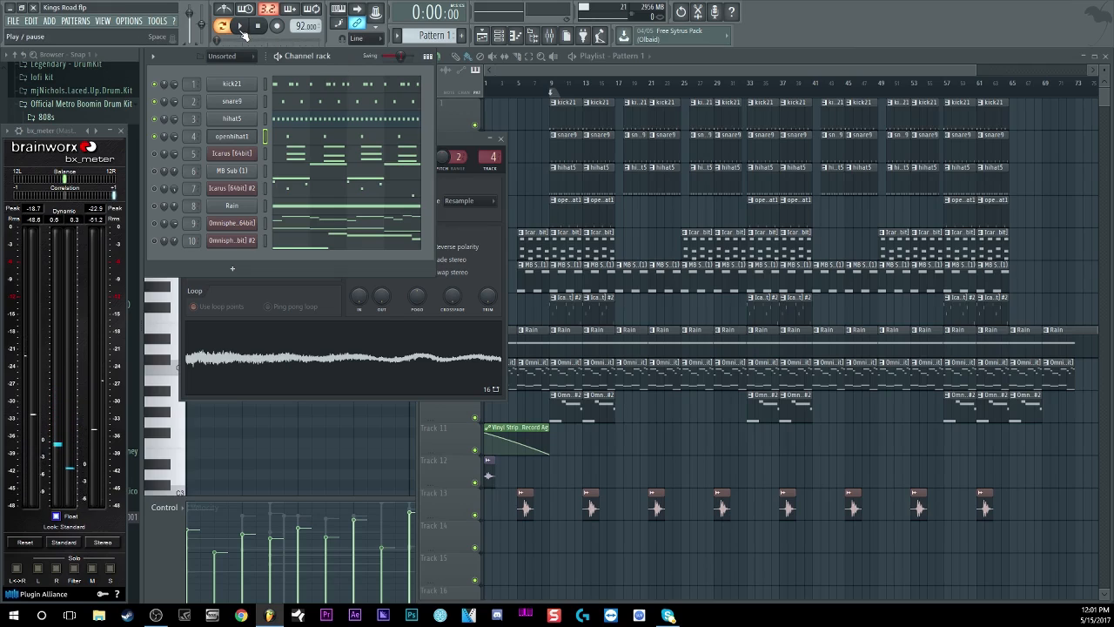
pyautogui.click(244, 29)
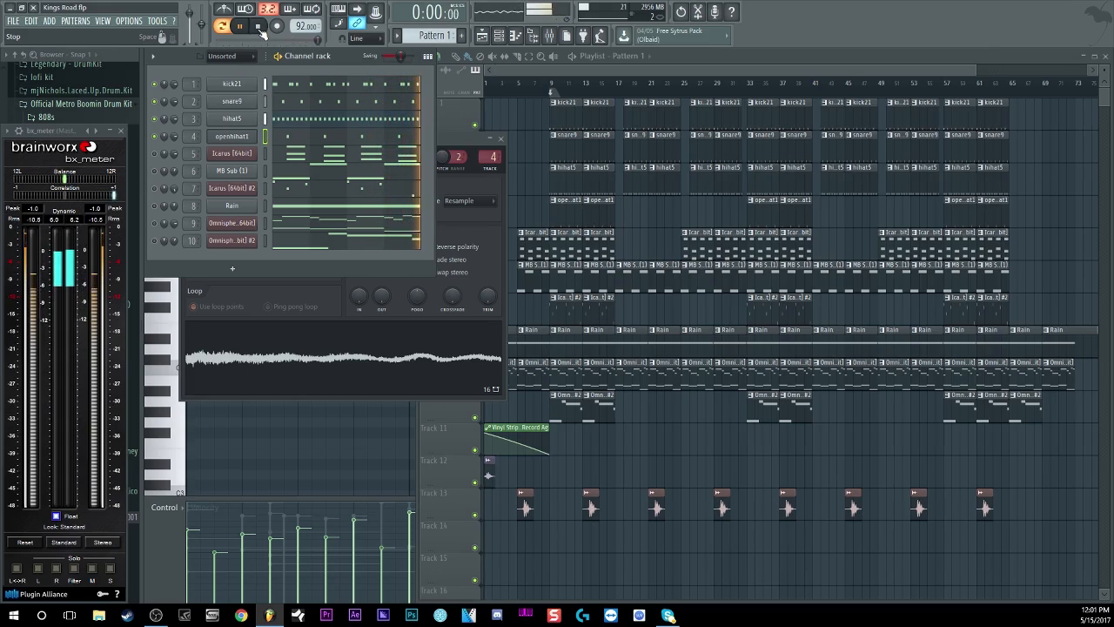
pyautogui.click(261, 30)
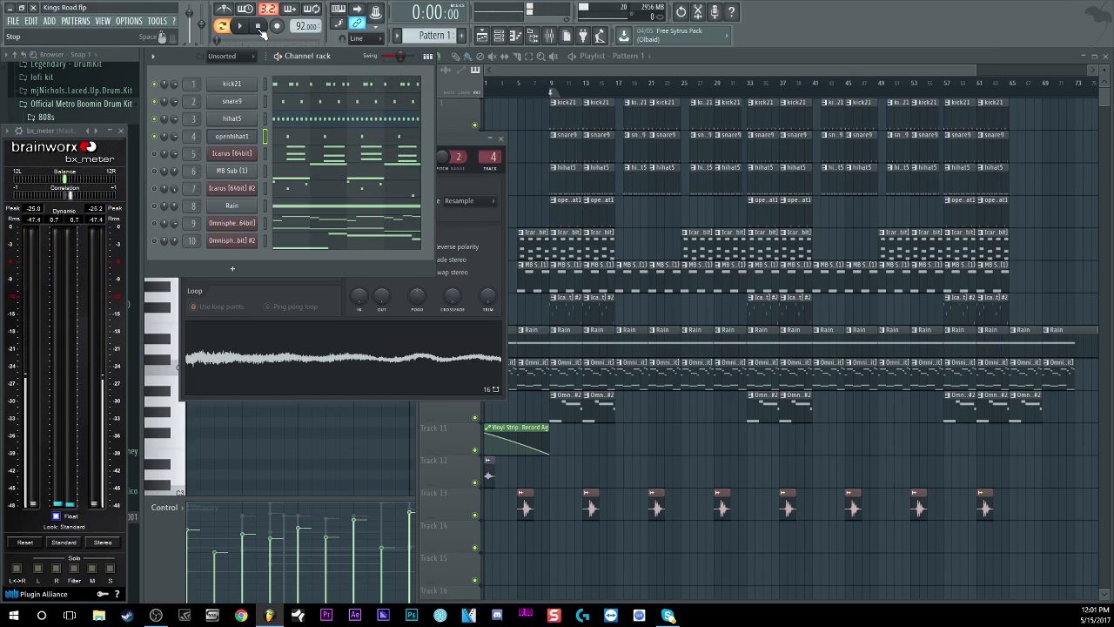
# Solo the Icarus [64bit] channel on row 5 of the channel rack
pyautogui.rightClick(160, 154)
pyautogui.click(186, 172)
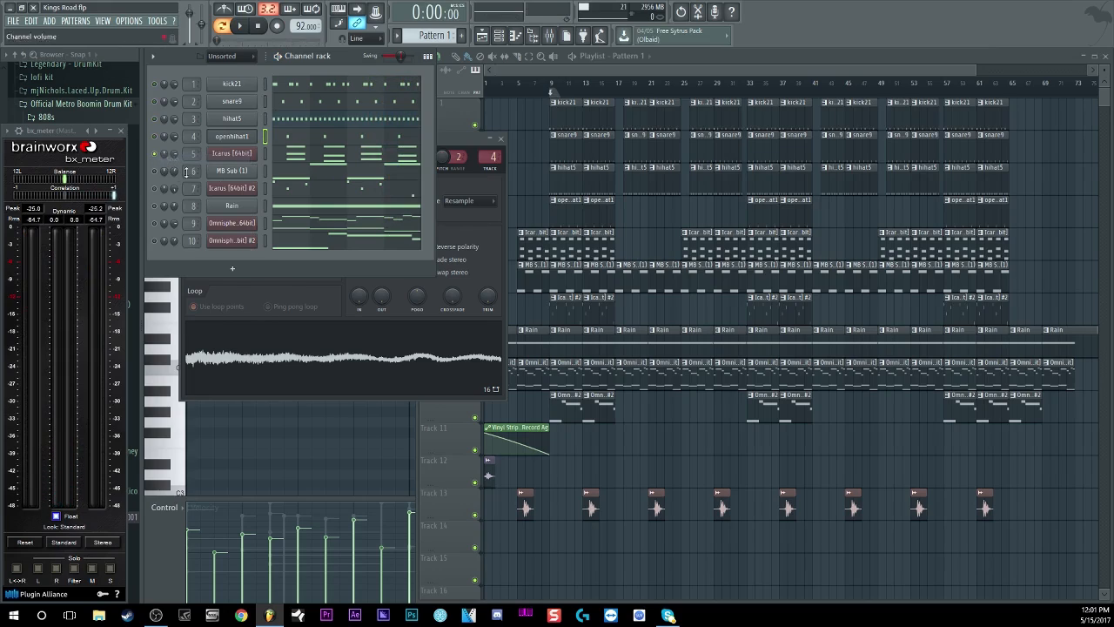
# Open the Icarus [64bit] synth to view its patch, and bring up the mixer on its track
pyautogui.click(236, 153)
pyautogui.moveTo(348, 152); pyautogui.dragTo(342, 106)
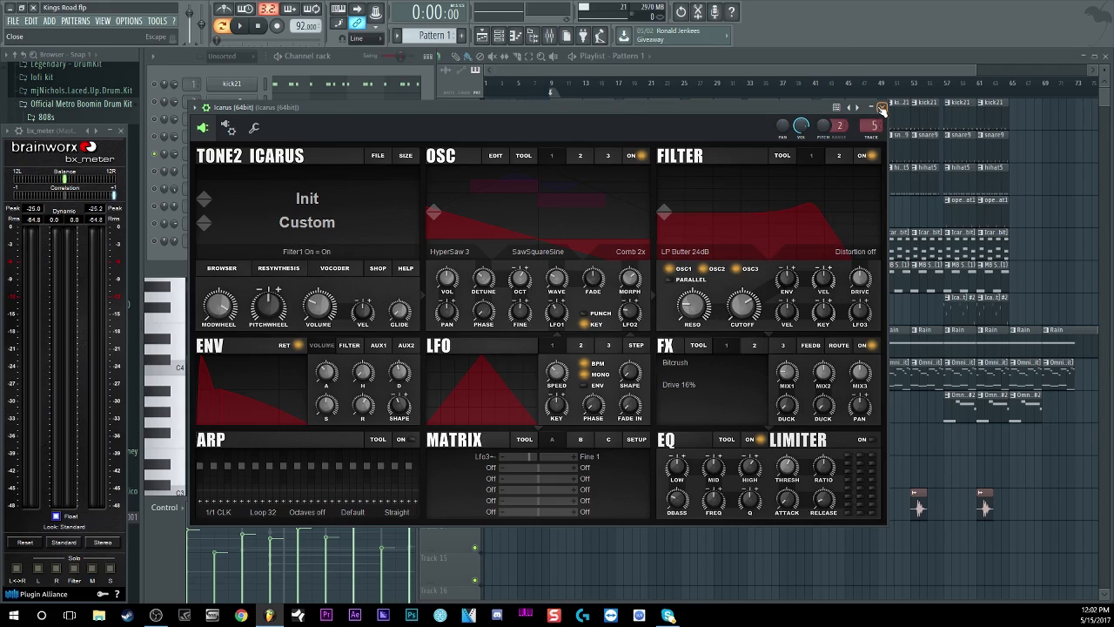
pyautogui.press('F9')
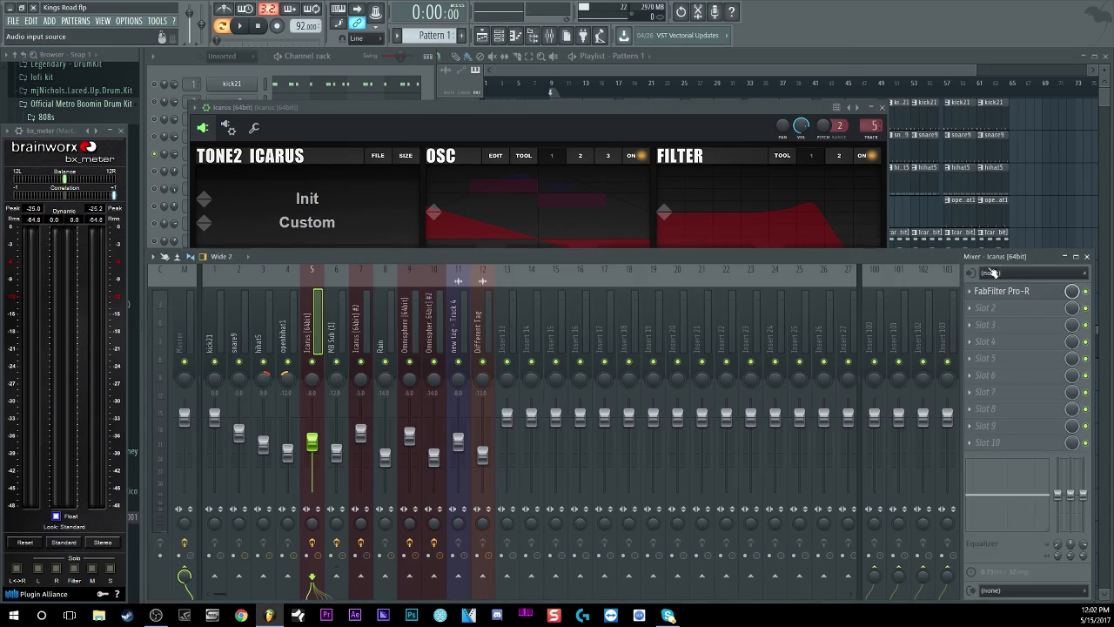
# Play the Icarus [64bit] pattern with FabFilter Pro-R bypassed on its mixer track, and again with the reverb re-enabled
pyautogui.click(1086, 290)
pyautogui.click(351, 60)
pyautogui.click(242, 27)
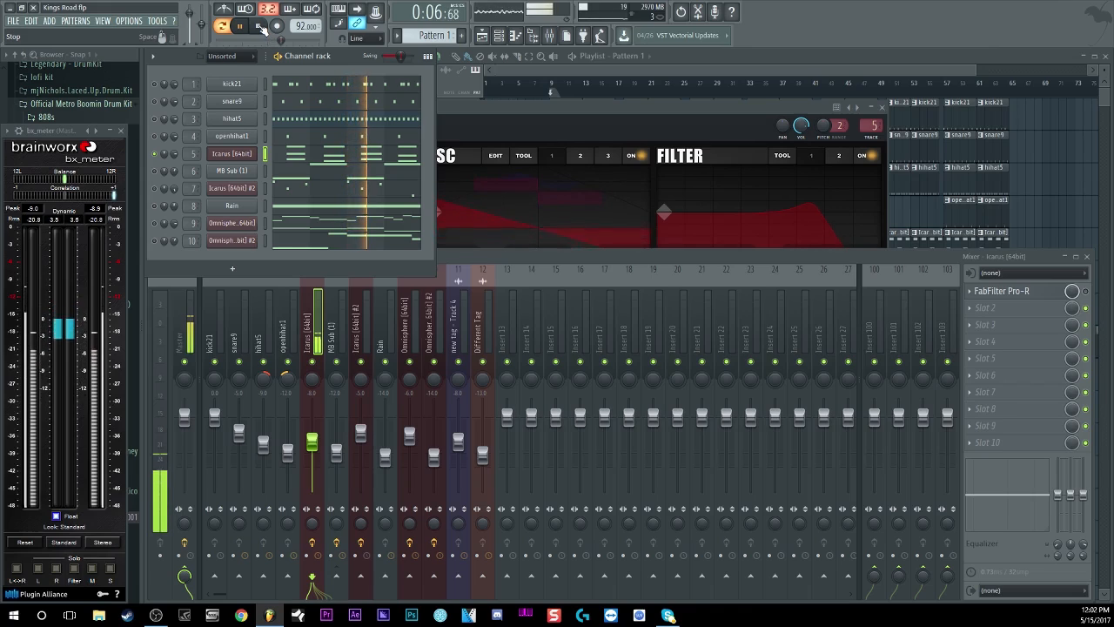
pyautogui.click(261, 27)
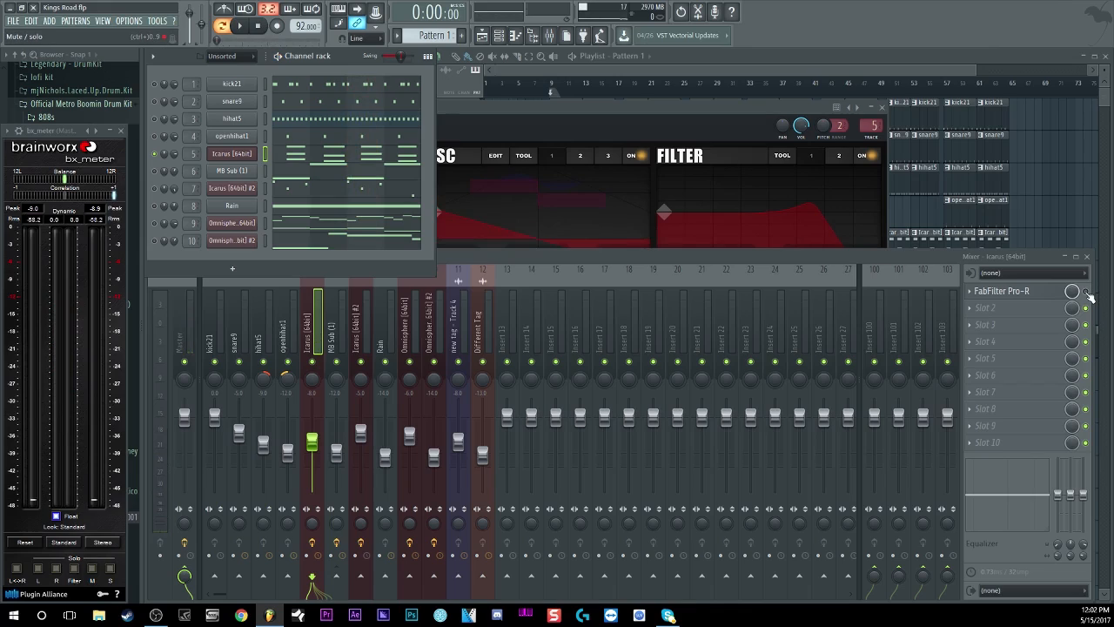
pyautogui.click(1088, 296)
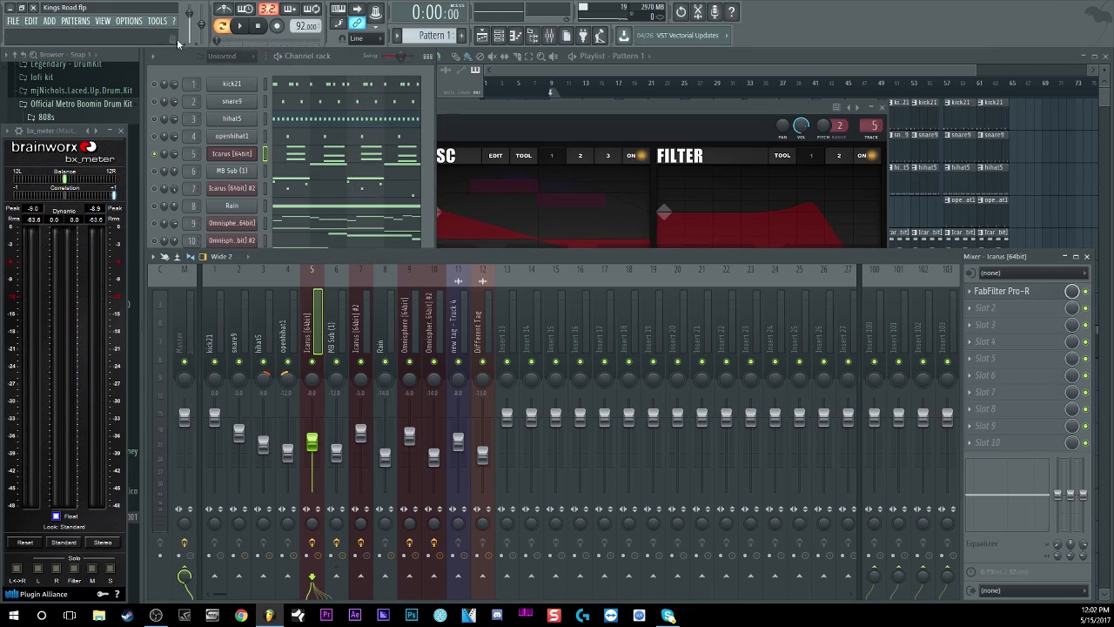
pyautogui.click(241, 27)
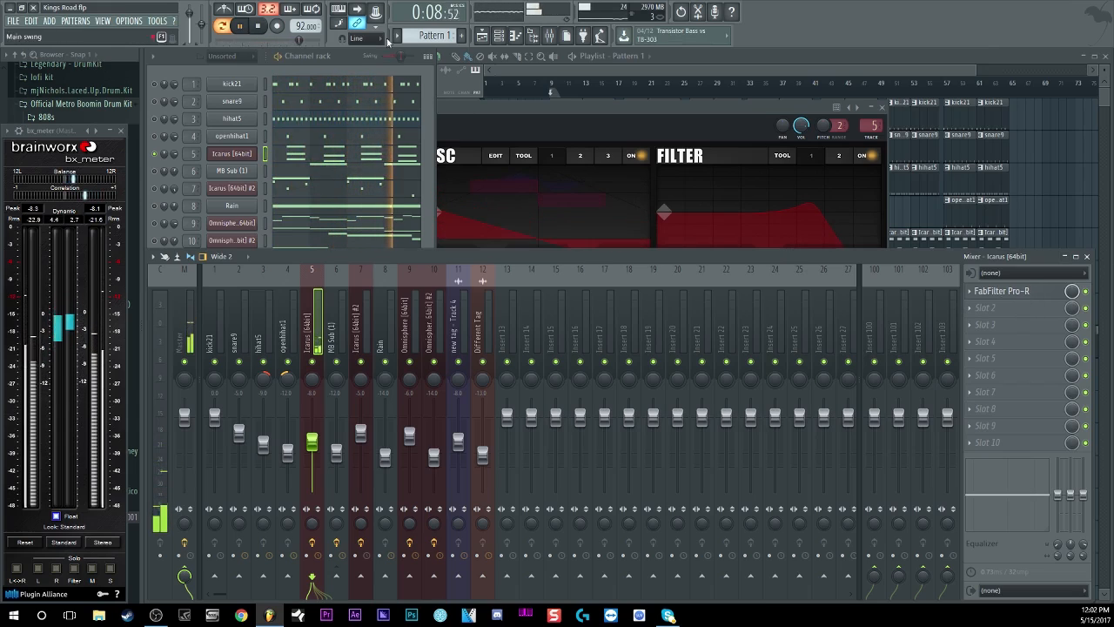
pyautogui.click(260, 26)
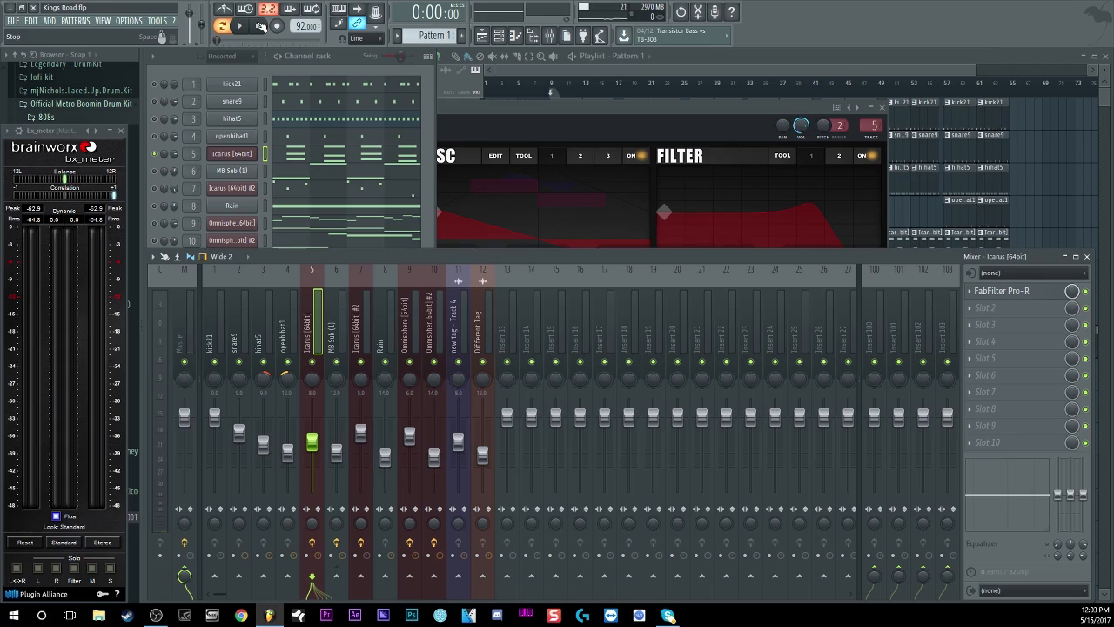
# Solo the MB Sub (1) channel and view its sample settings, closing them when done
pyautogui.click(432, 115)
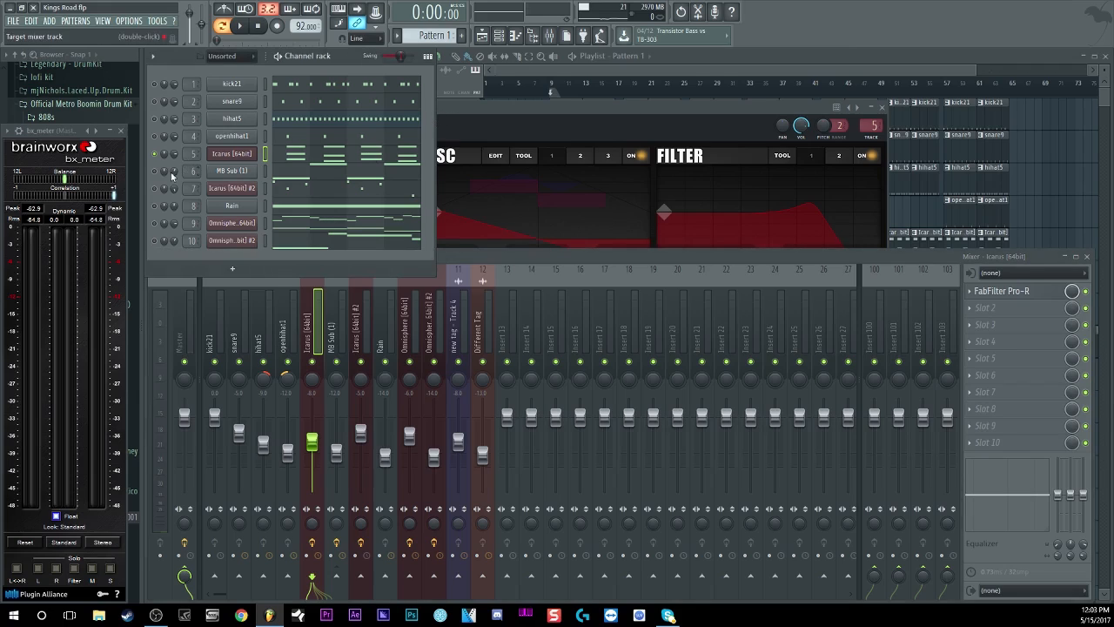
pyautogui.click(233, 171)
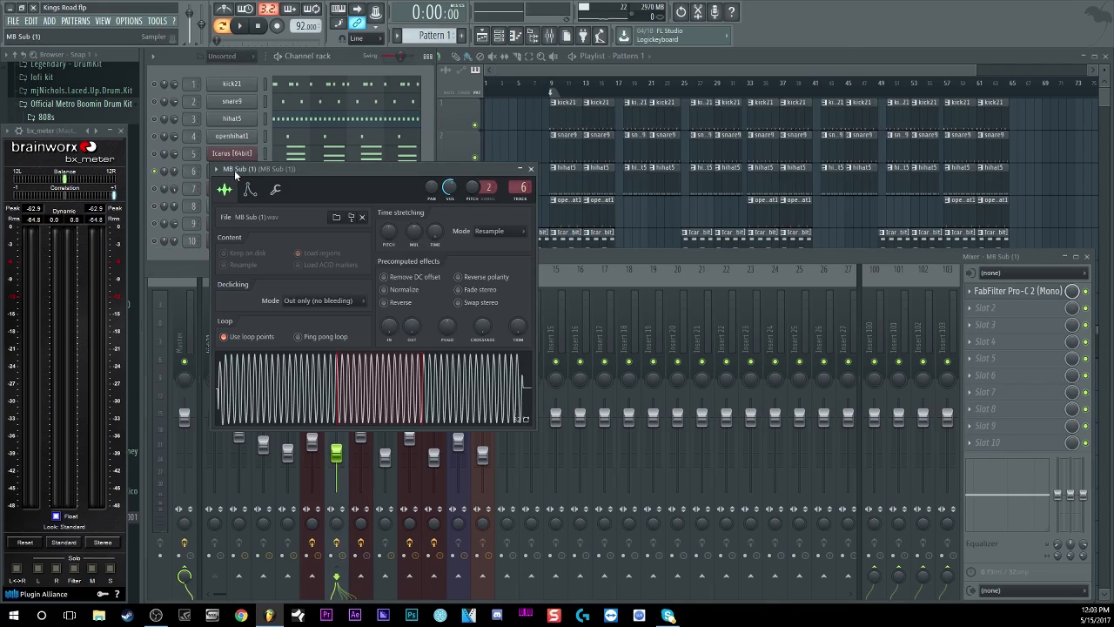
pyautogui.click(531, 169)
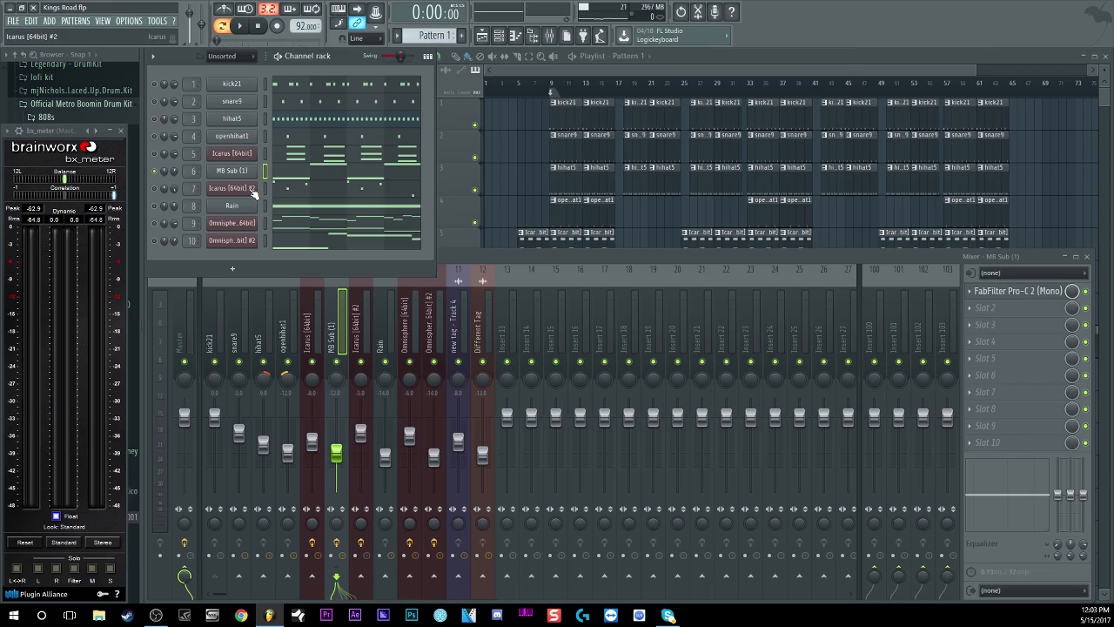
# Play the MB Sub (1) channel while examining its notes in the piano roll
pyautogui.click(249, 33)
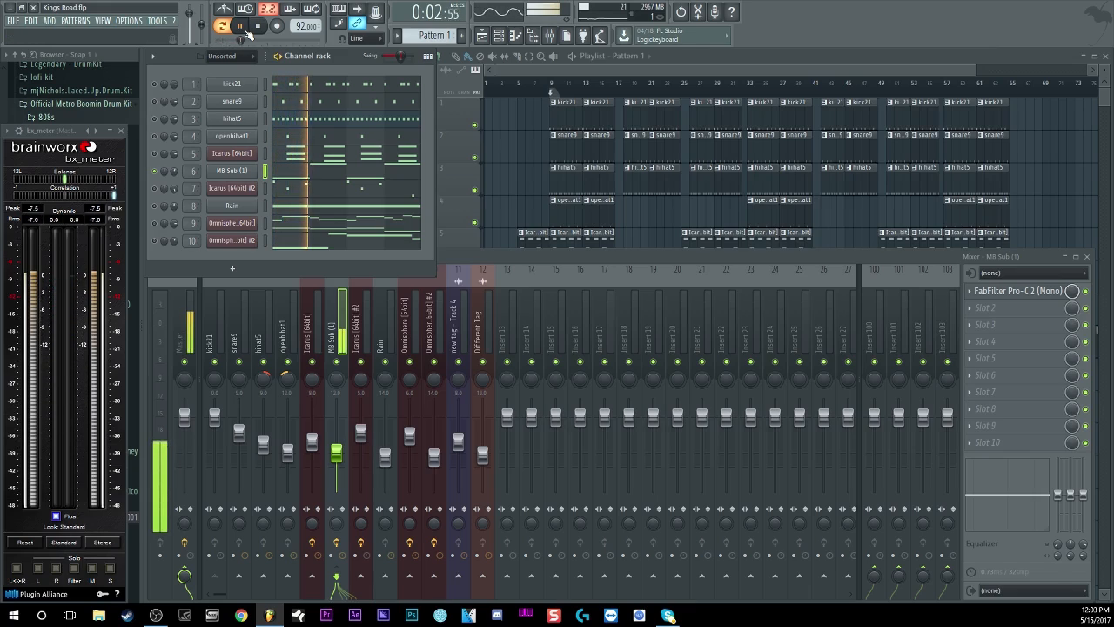
pyautogui.click(308, 174)
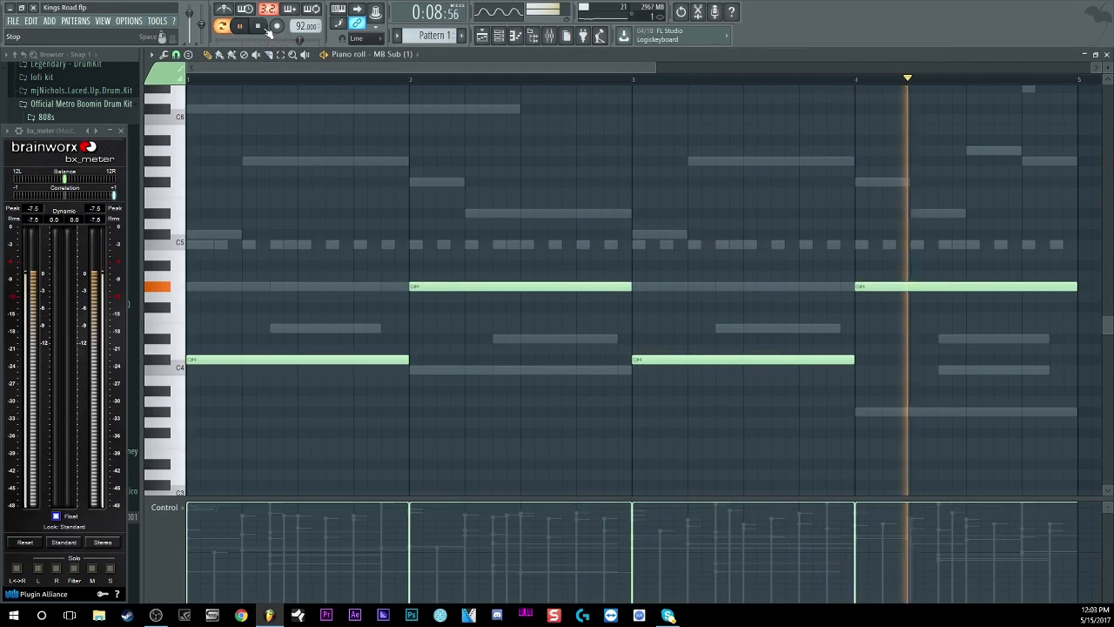
pyautogui.click(268, 32)
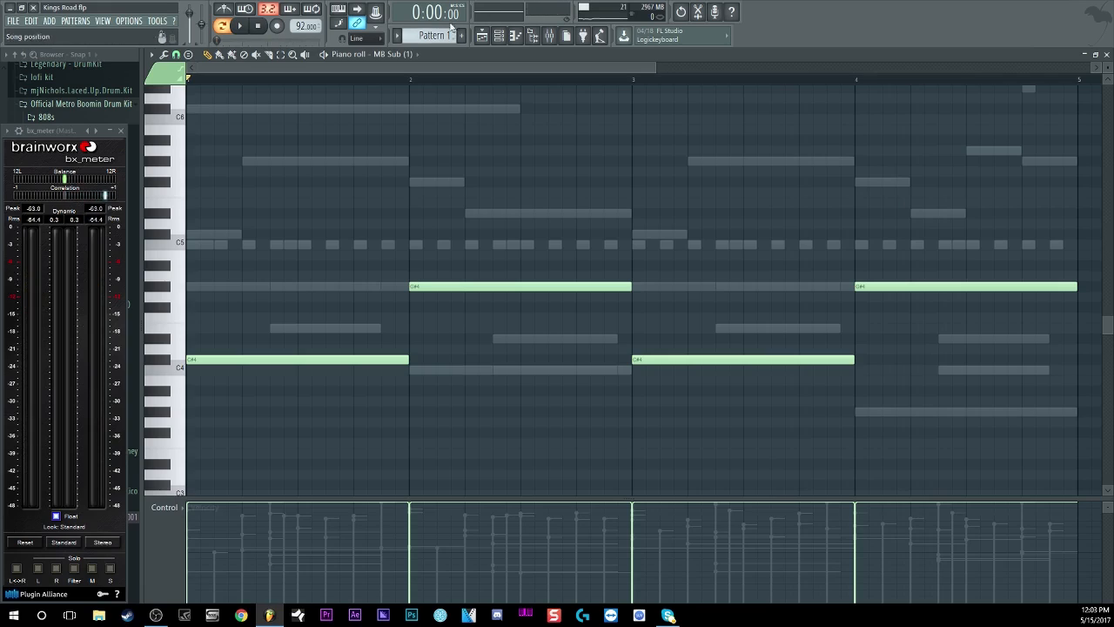
# Unmute kick21, snare9 and hihat5 in the channel rack and play them together with MB Sub (1)
pyautogui.click(498, 36)
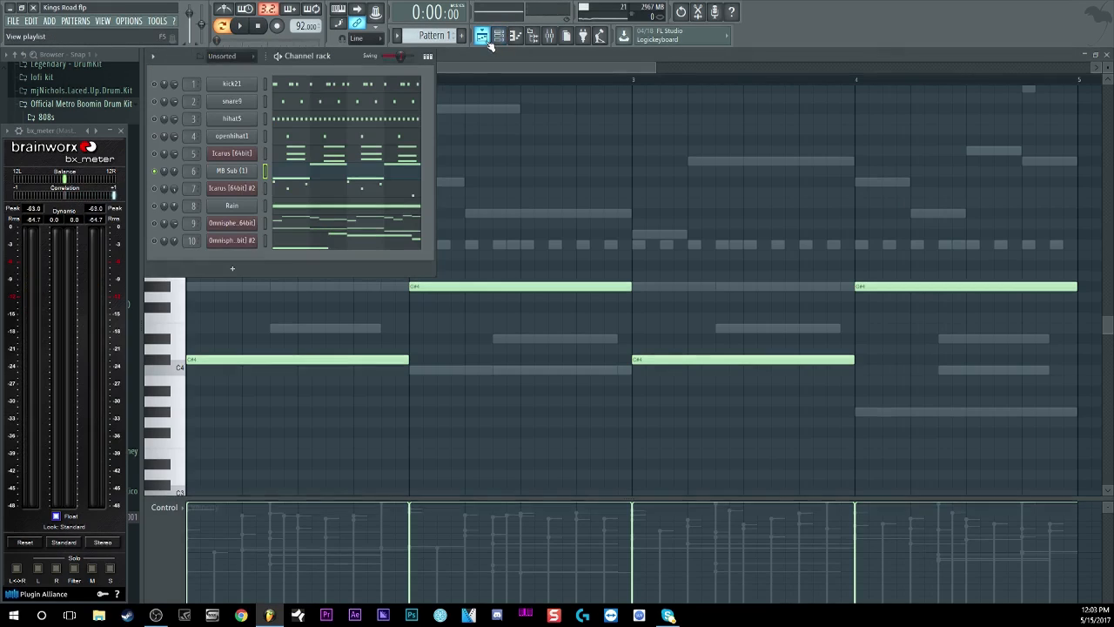
pyautogui.click(156, 119)
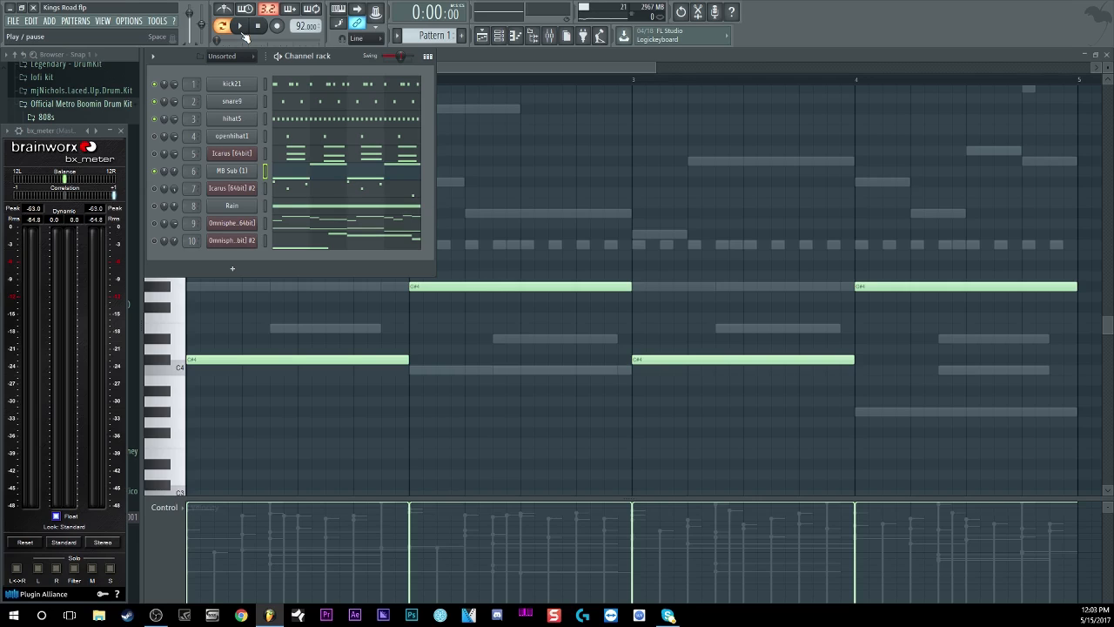
pyautogui.click(245, 33)
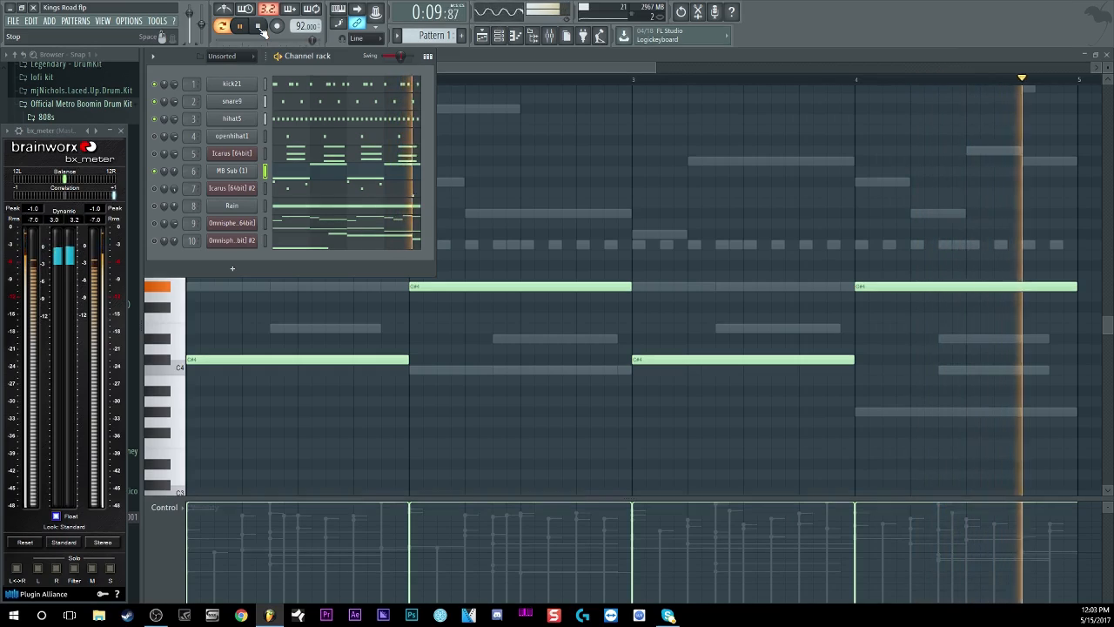
pyautogui.click(258, 27)
# Open the FabFilter Pro-C 2 compressor on the MB Sub (1) mixer track and place its window beside the channel rack
pyautogui.click(550, 36)
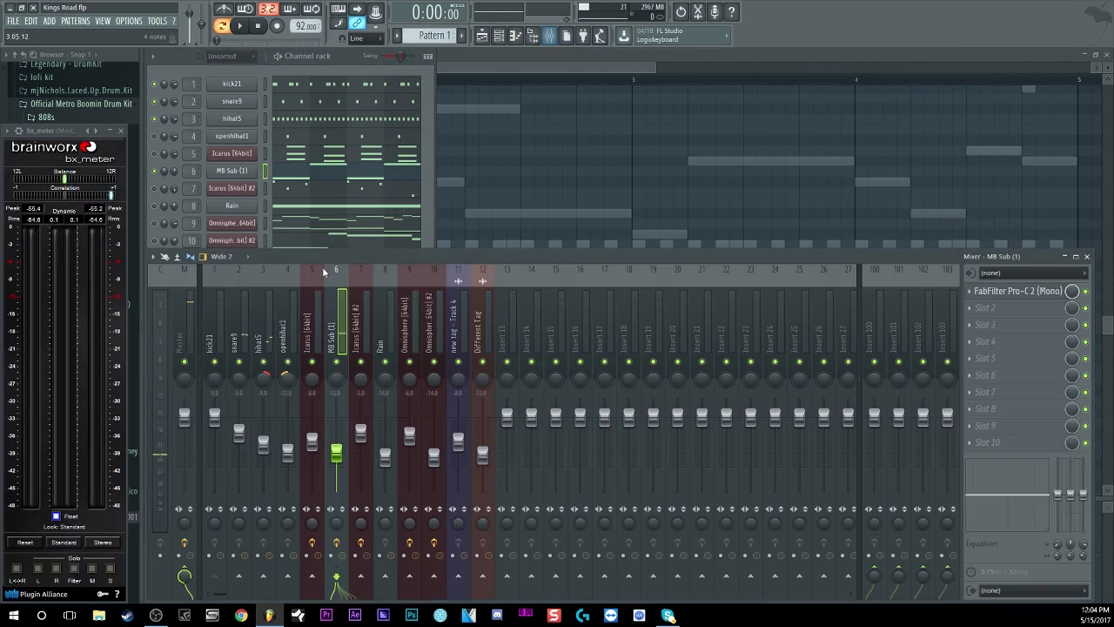
pyautogui.click(1030, 292)
pyautogui.moveTo(491, 139); pyautogui.dragTo(687, 112)
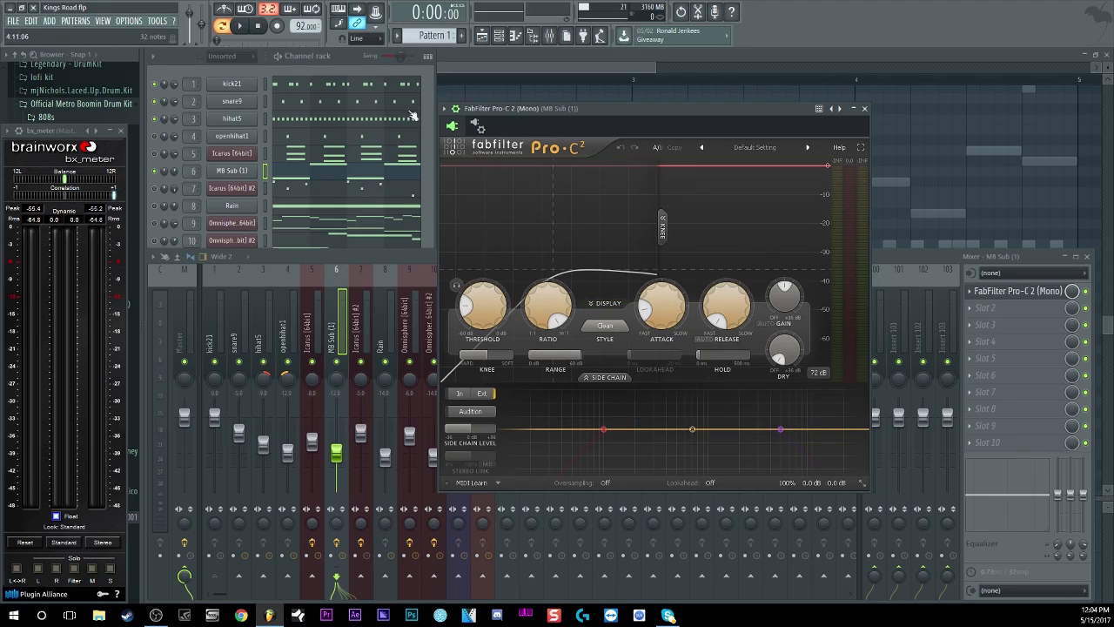
# Set the MB Sub (1) compressor's knee to hard, playing the pattern before and after the change to compare the sidechain ducking
pyautogui.click(243, 29)
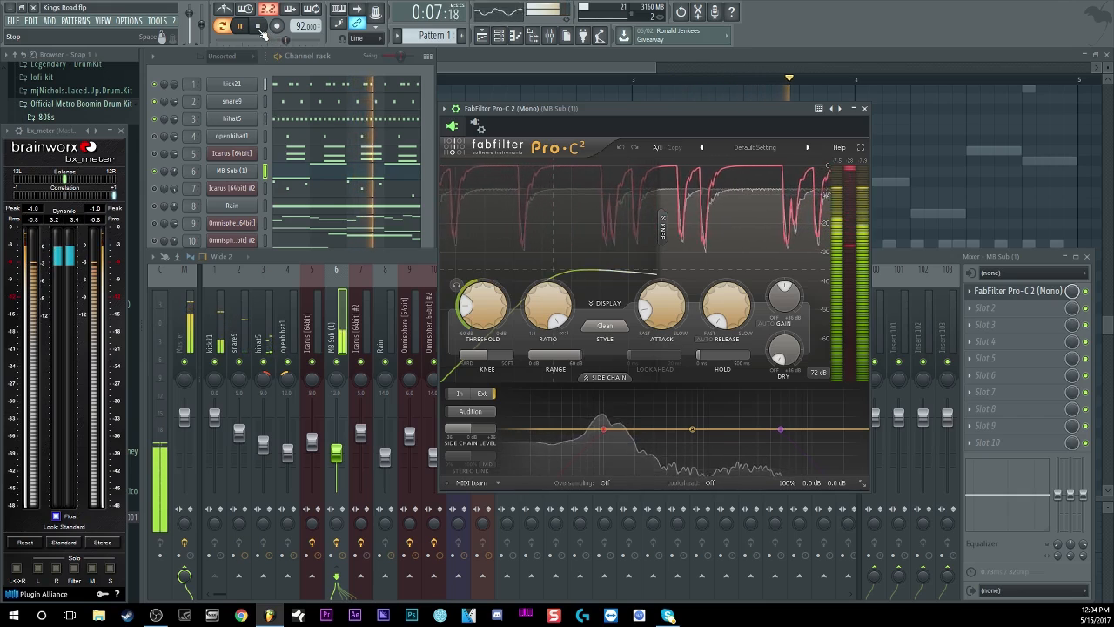
pyautogui.click(261, 32)
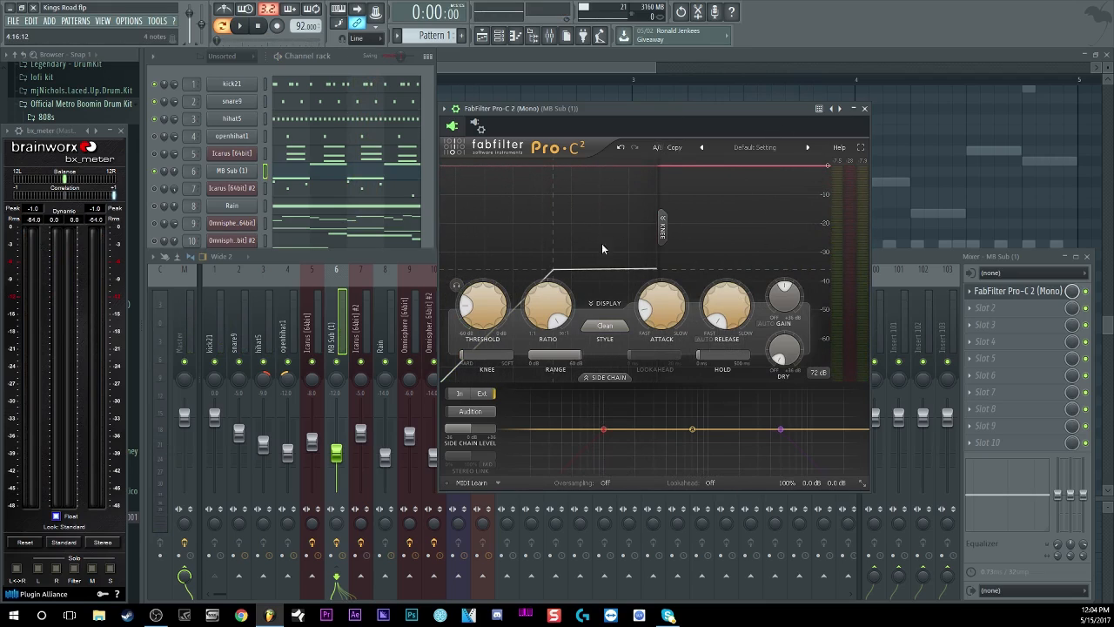
pyautogui.click(242, 27)
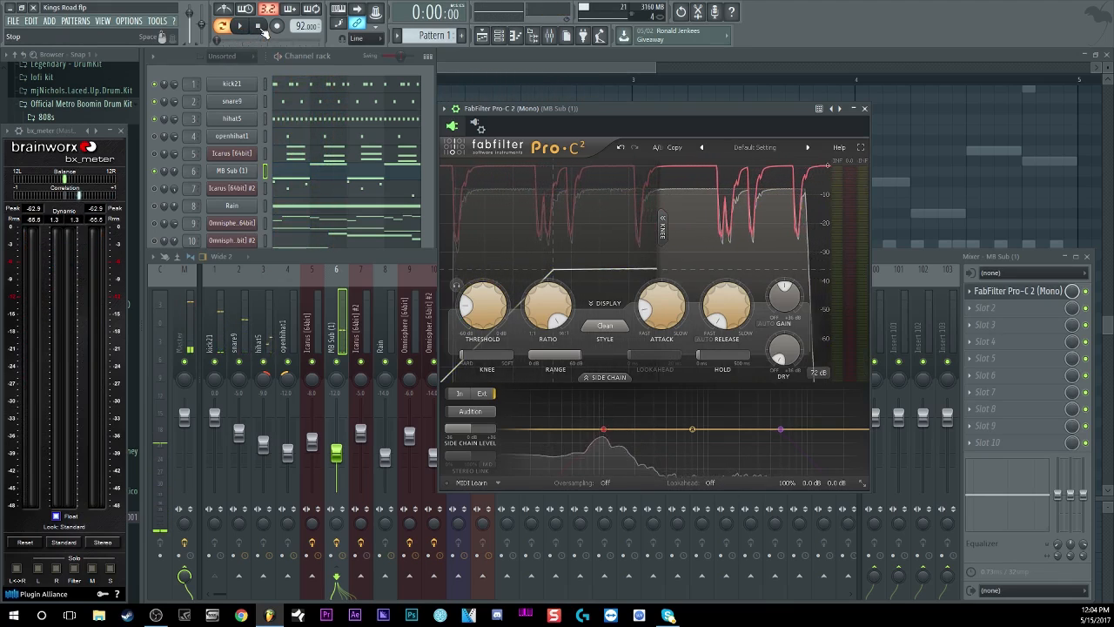
pyautogui.click(260, 27)
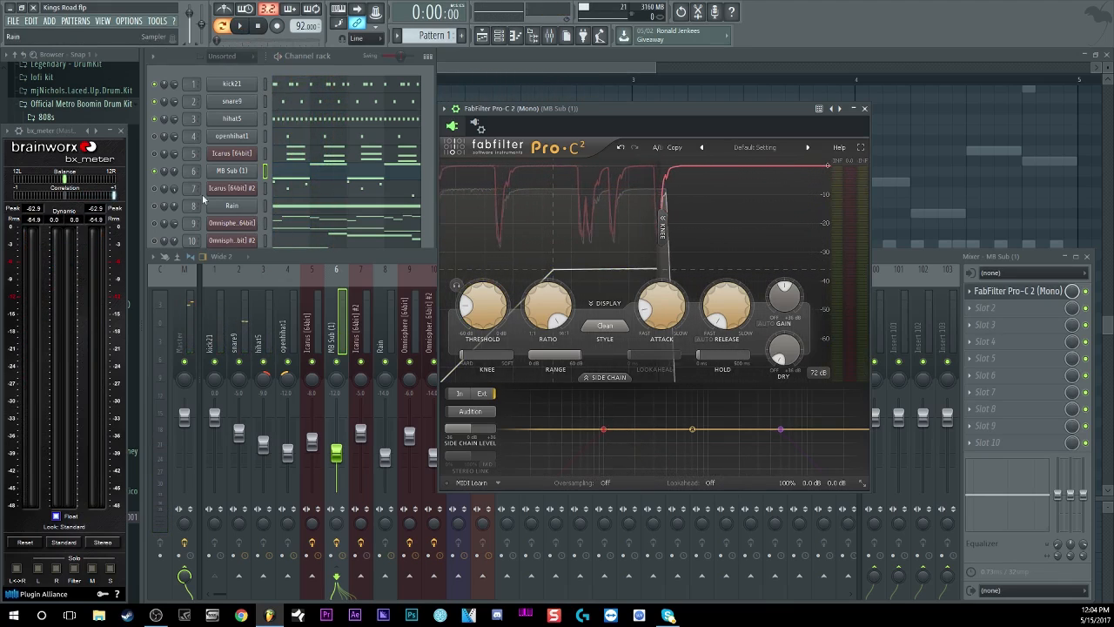
# Solo the Icarus [64bit] #2 channel and open its synth to view the patch
pyautogui.rightClick(154, 186)
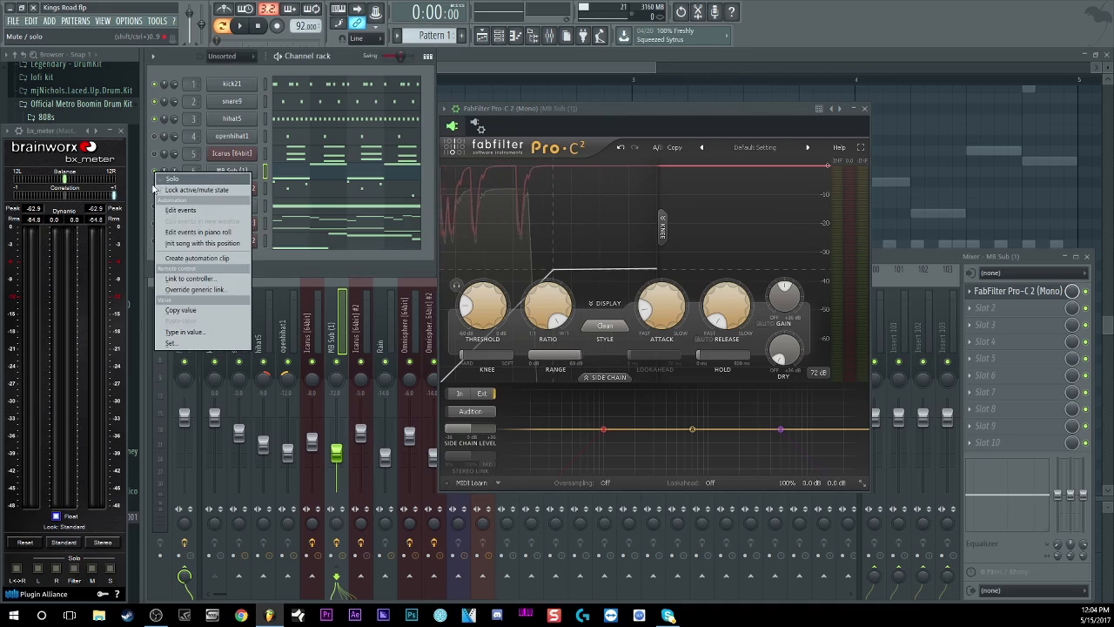
pyautogui.click(753, 212)
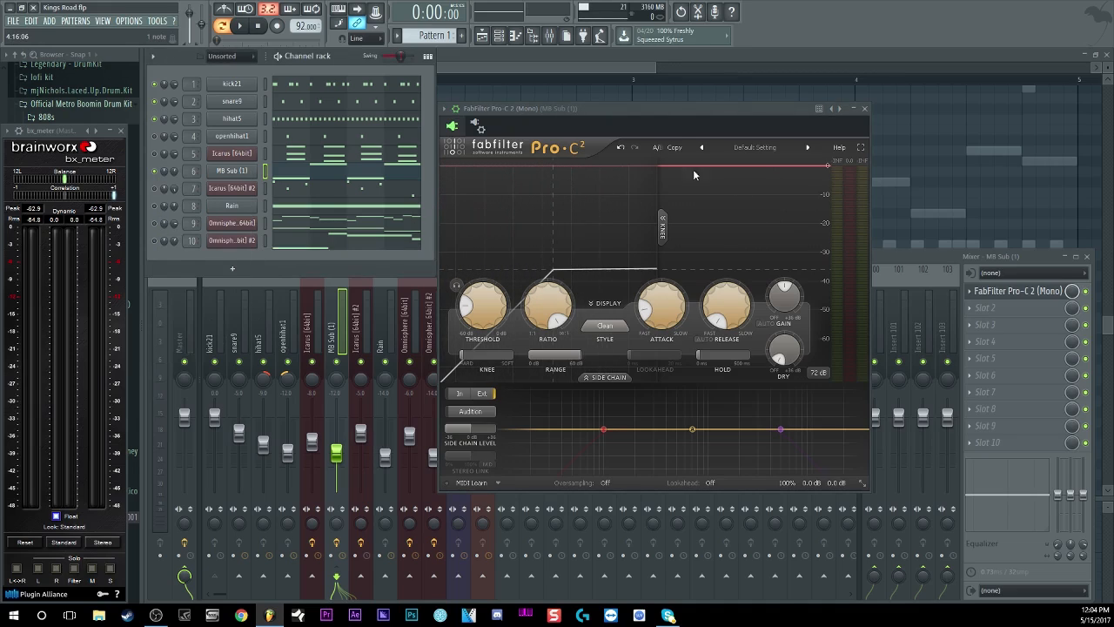
pyautogui.rightClick(155, 188)
pyautogui.click(177, 201)
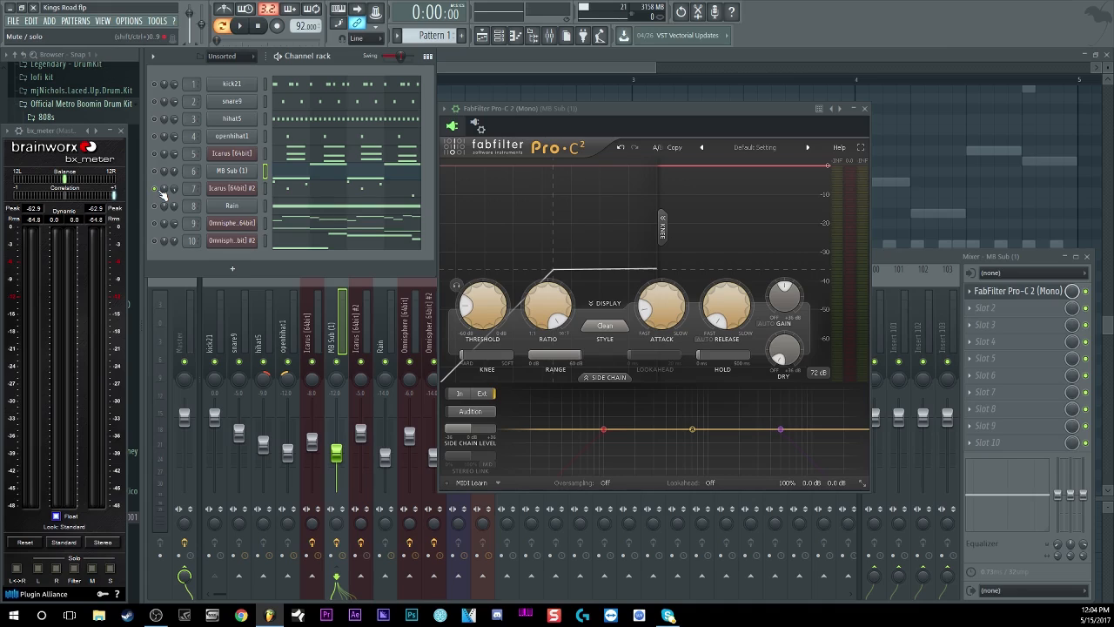
pyautogui.click(236, 189)
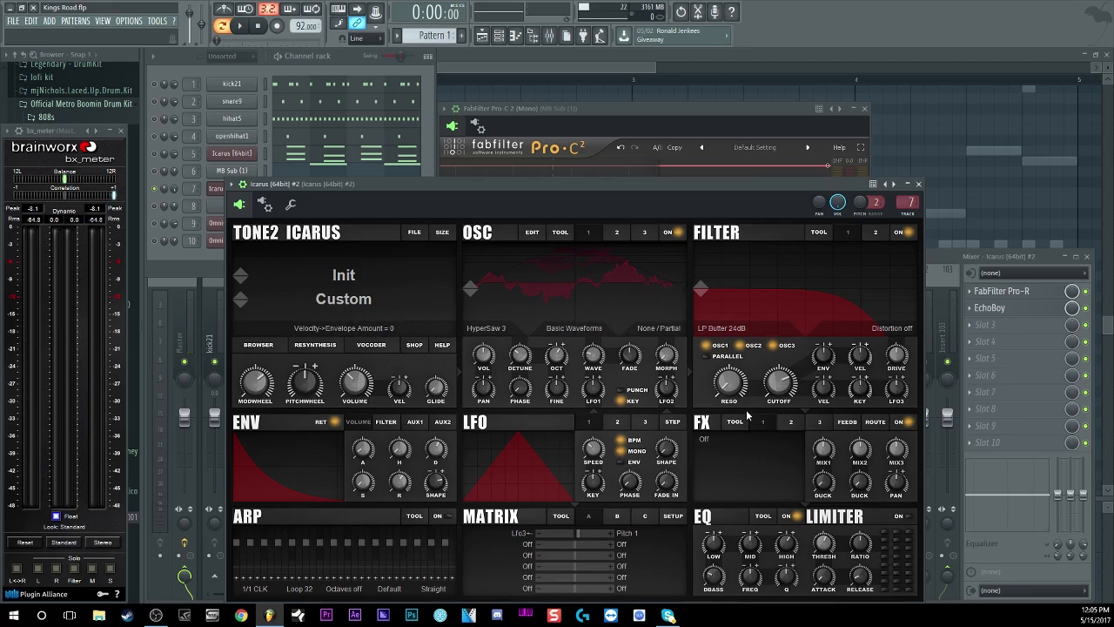
pyautogui.click(426, 153)
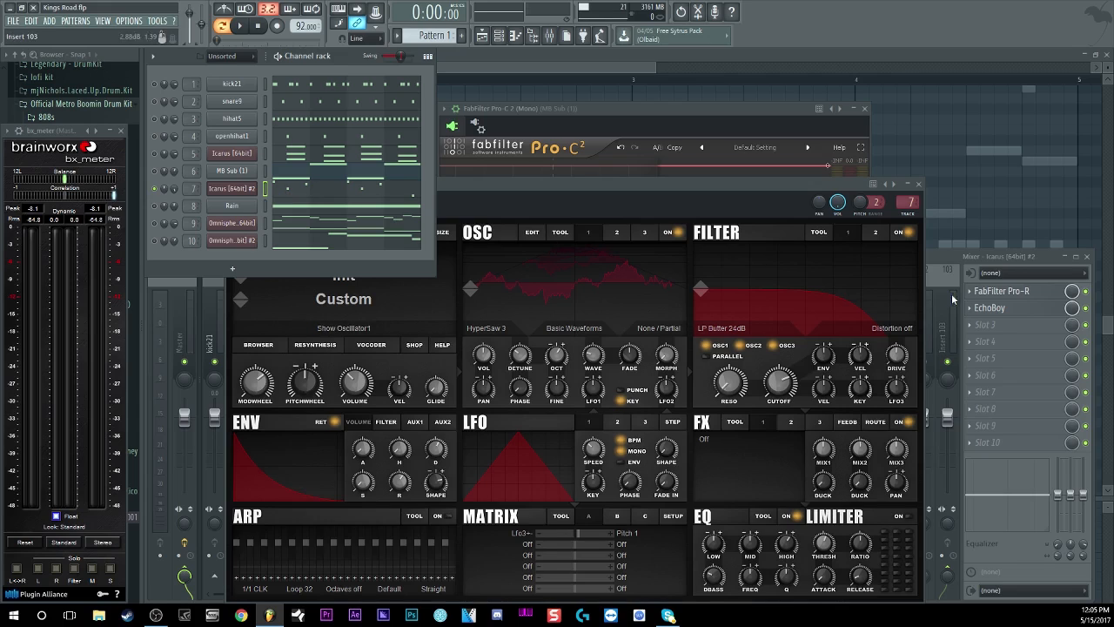
# Examine the FabFilter Pro-R and EchoBoy settings on the Icarus [64bit] #2 mixer track, and close both effects
pyautogui.click(1031, 295)
pyautogui.click(1014, 310)
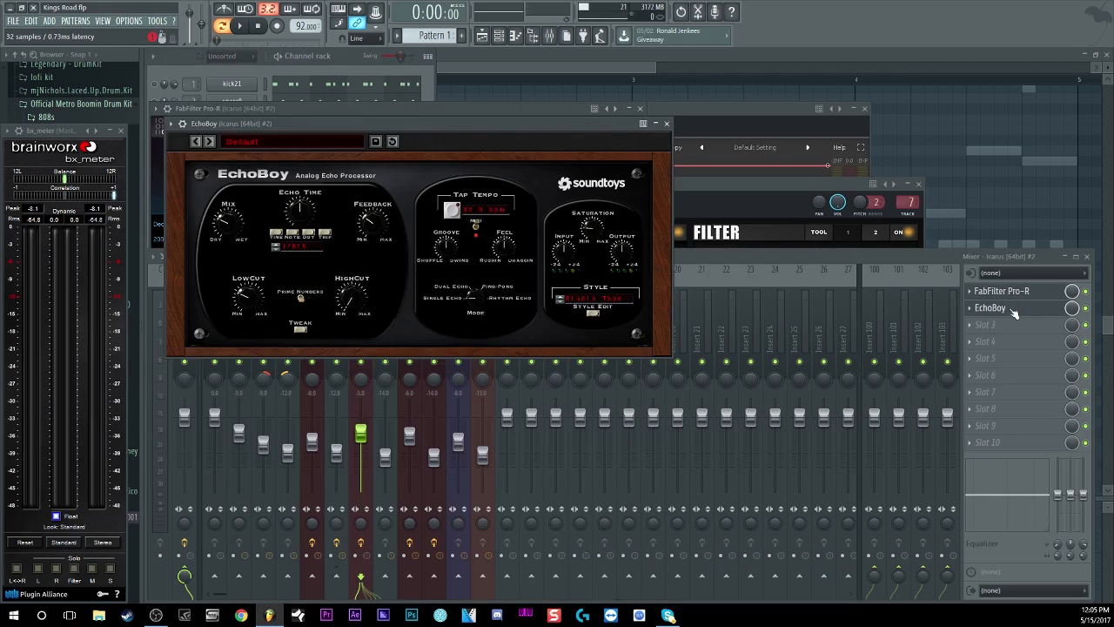
pyautogui.click(1016, 296)
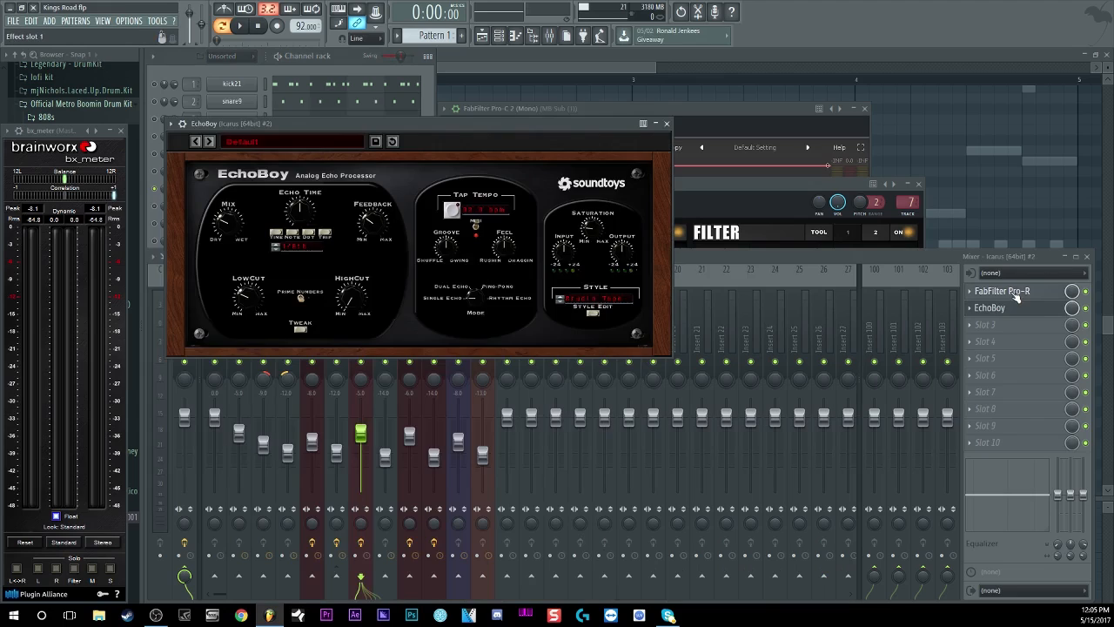
pyautogui.click(1016, 296)
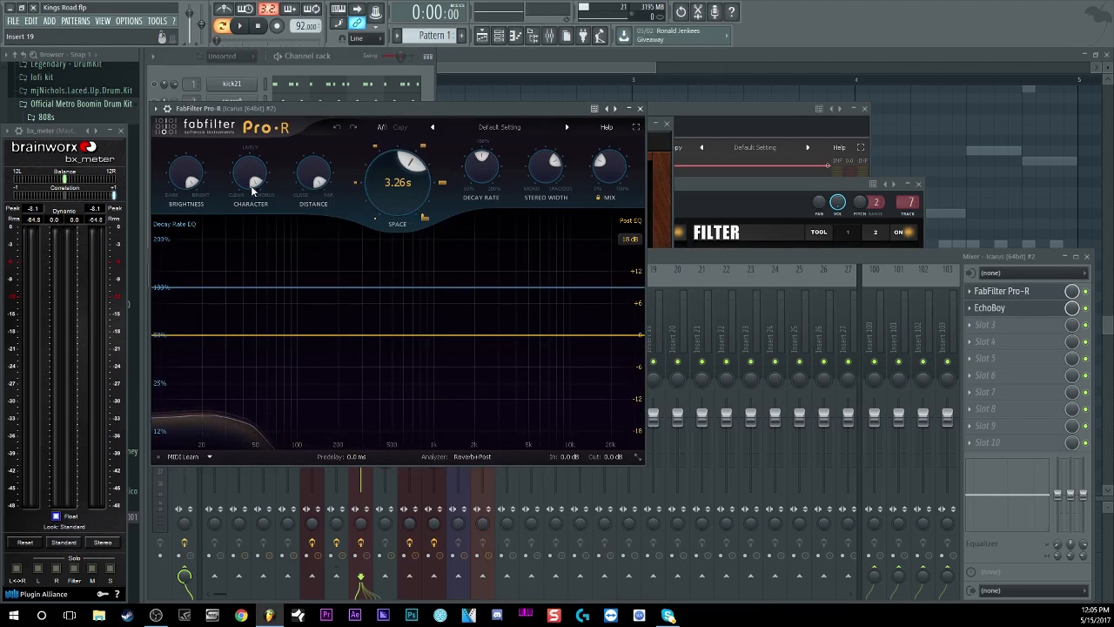
pyautogui.click(1023, 310)
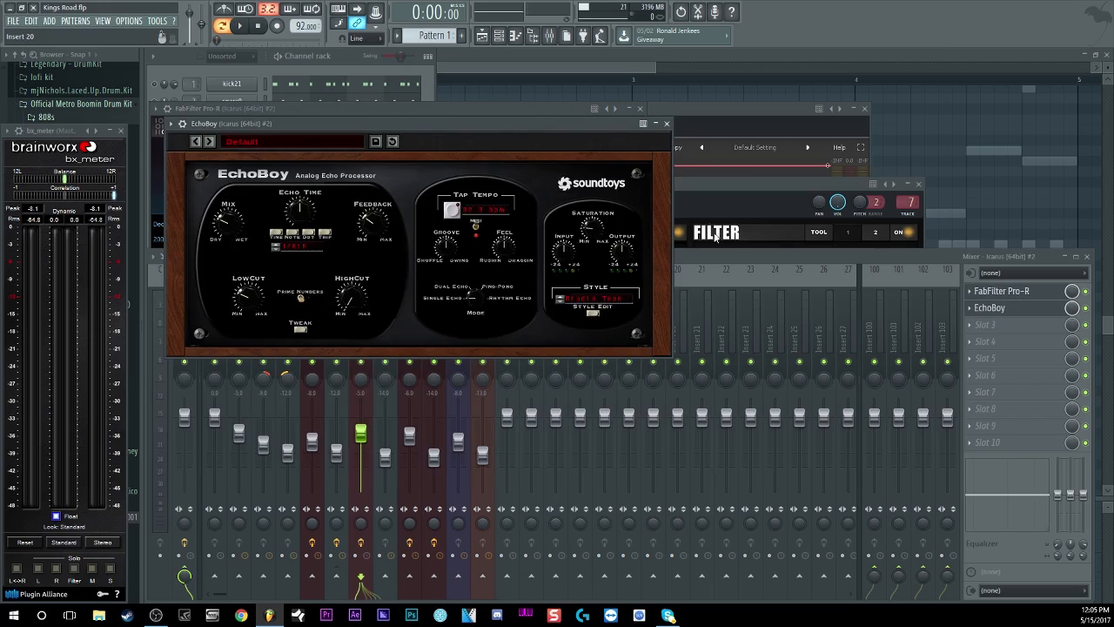
pyautogui.click(667, 123)
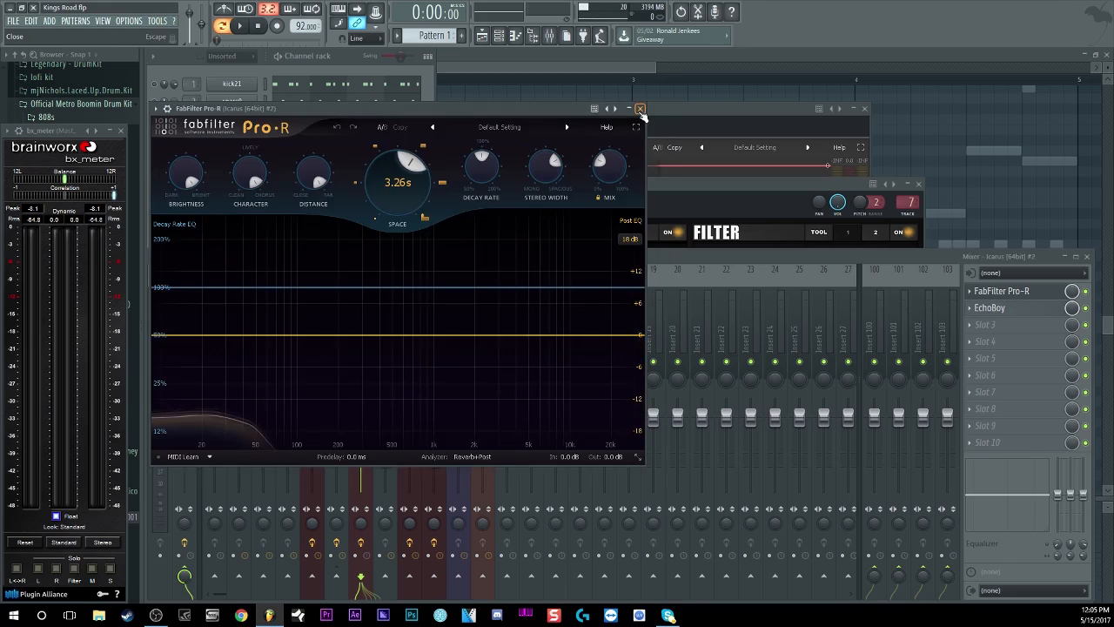
pyautogui.click(639, 109)
# Examine the Icarus [64bit] #2 notes in the piano roll and bring back the channel rack
pyautogui.click(341, 187)
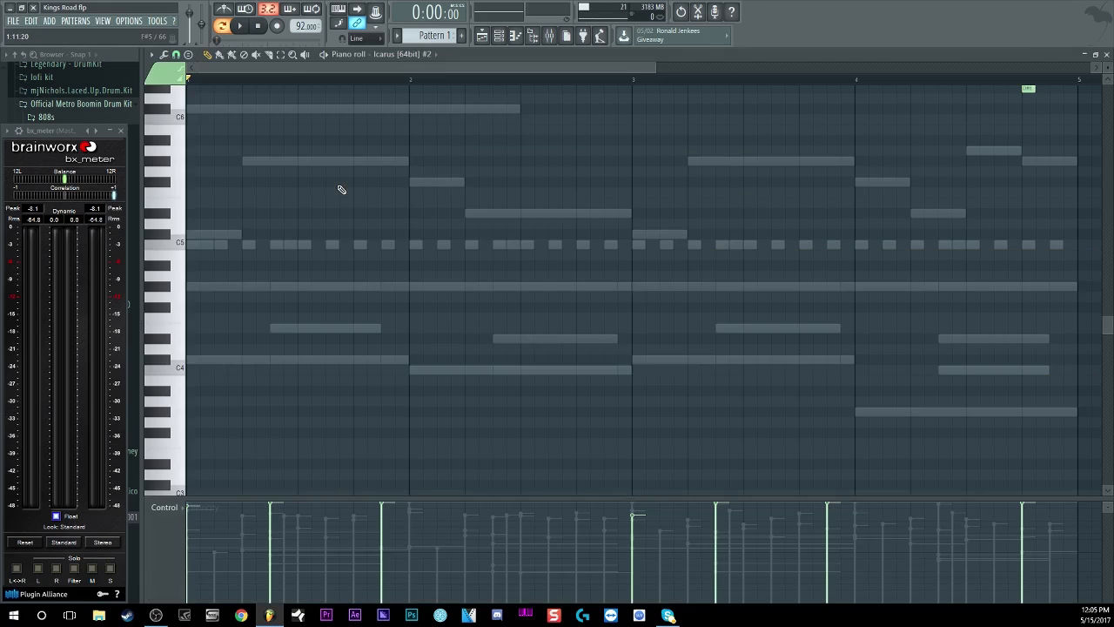
pyautogui.scroll(5, 306, 287)
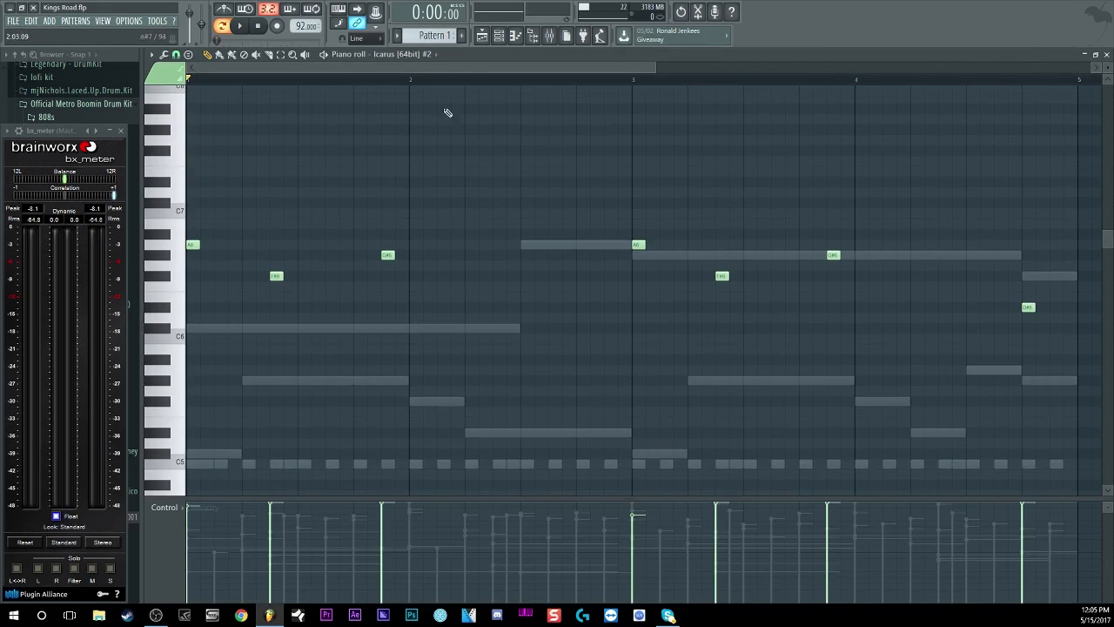
pyautogui.click(499, 35)
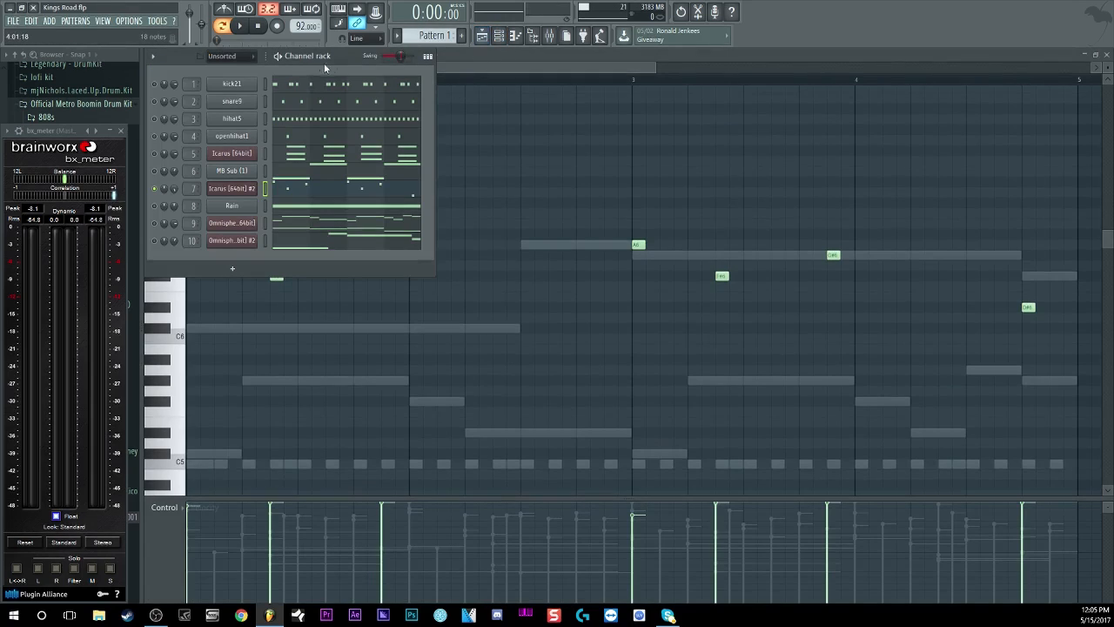
# Play the soloed Icarus [64bit] #2 pattern, stop it, and open the channel's synth patch clear of the screen's lower edge
pyautogui.click(240, 26)
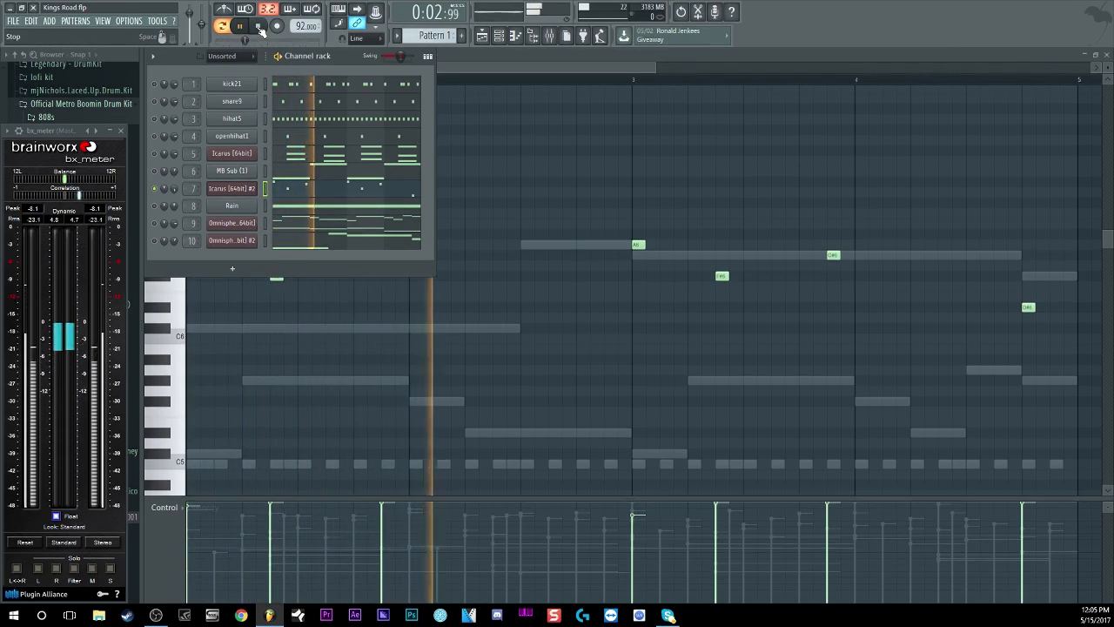
pyautogui.click(259, 29)
pyautogui.click(244, 188)
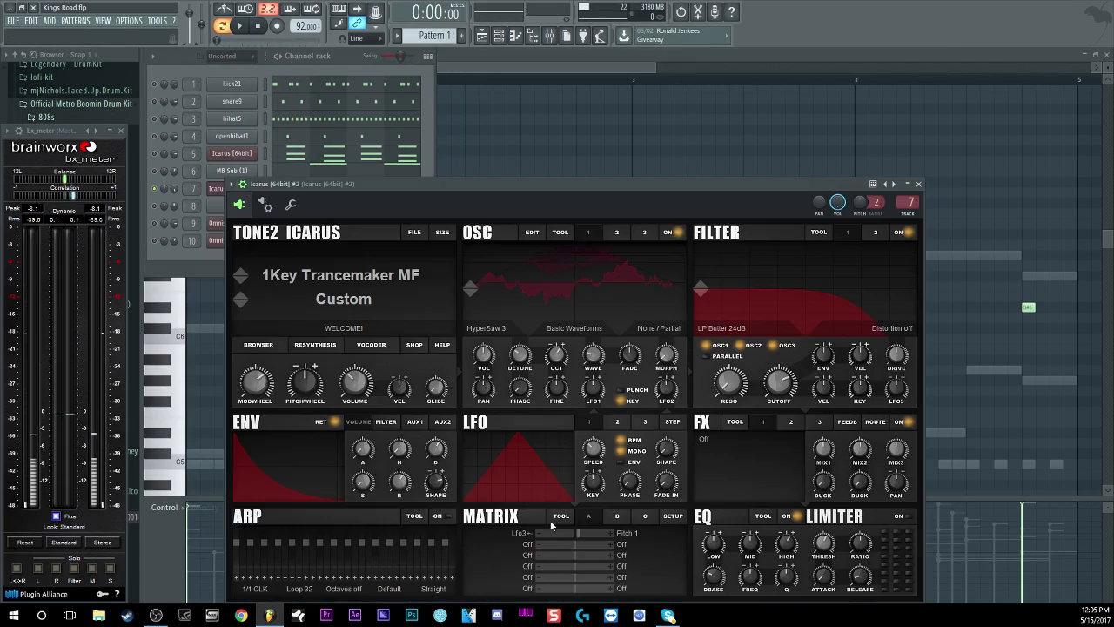
pyautogui.moveTo(494, 188); pyautogui.dragTo(489, 141)
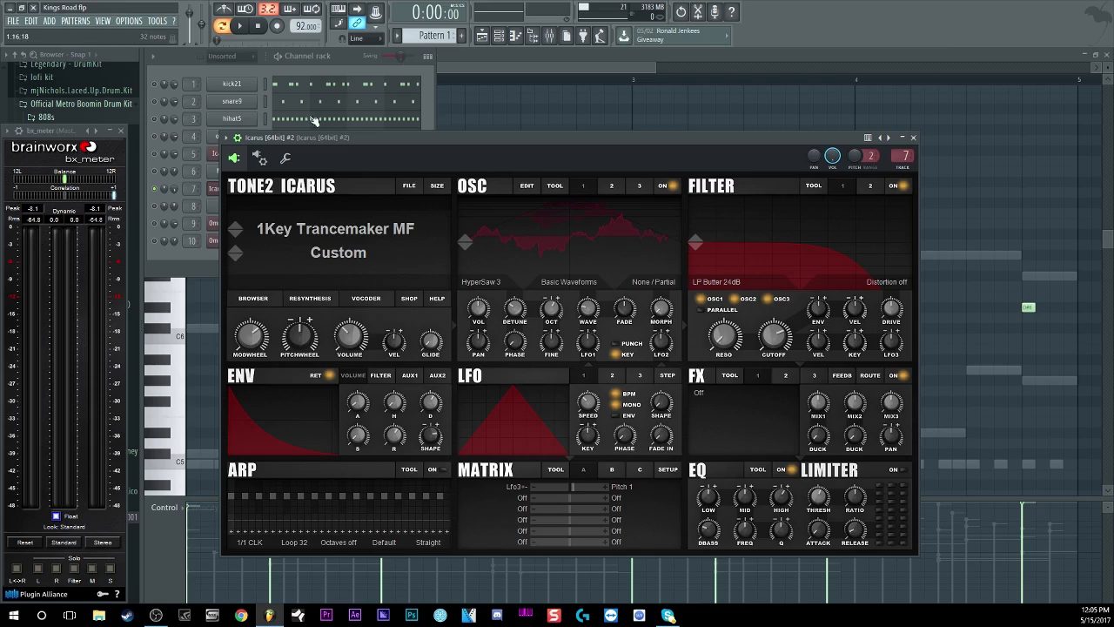
# Audition the Icarus [64bit] #2 pattern twice while examining the patch's LFO 3 speed, and close the synth to return to the channel rack
pyautogui.click(247, 29)
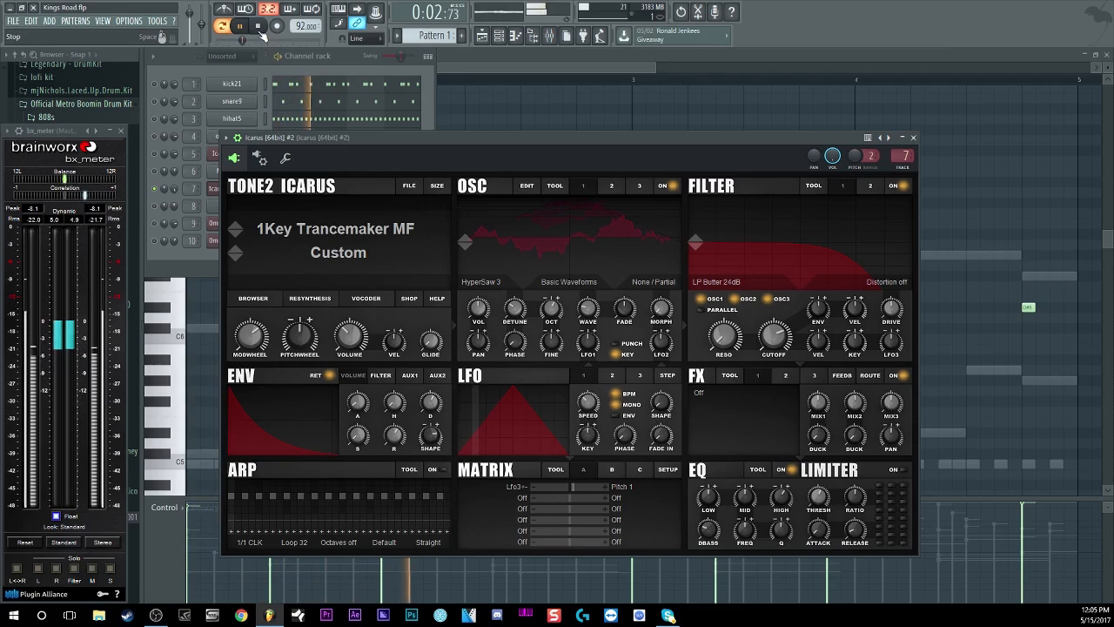
pyautogui.click(258, 27)
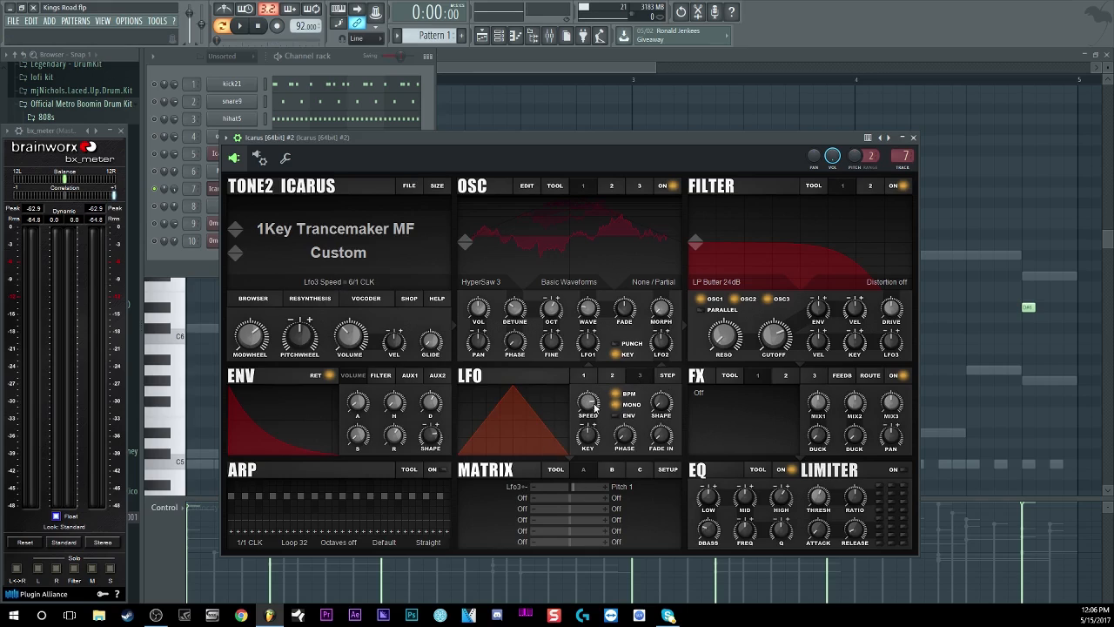
pyautogui.click(243, 28)
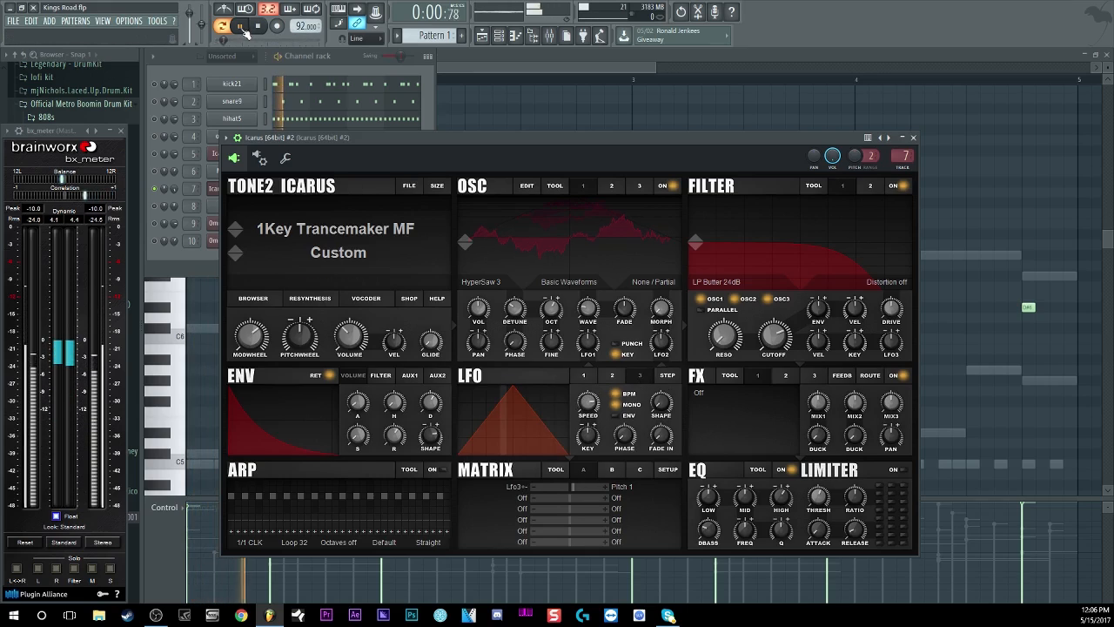
pyautogui.click(258, 26)
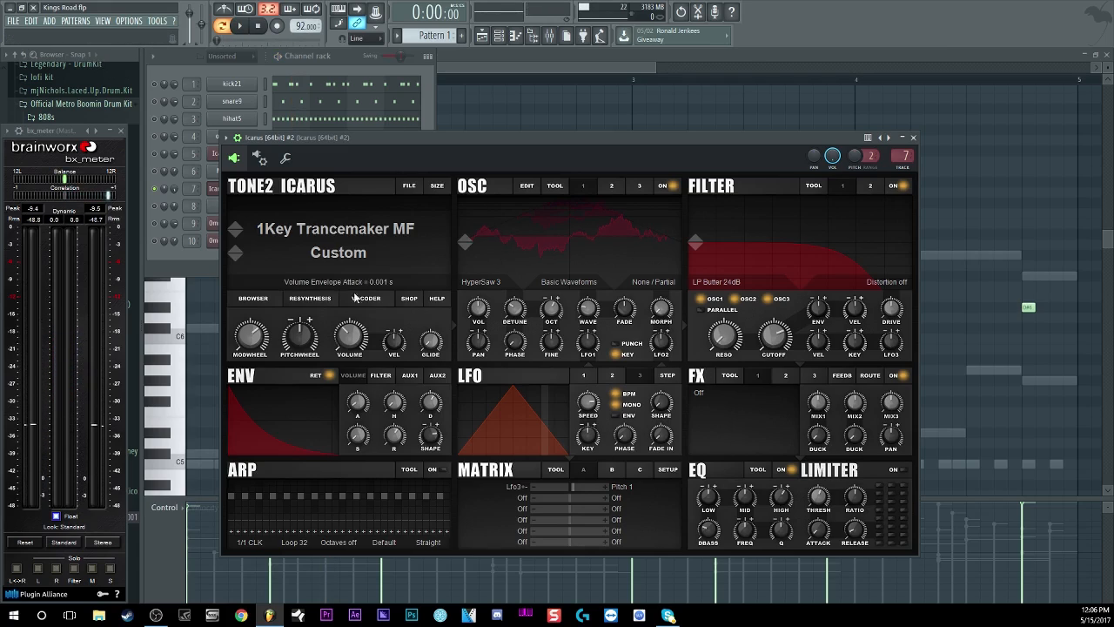
pyautogui.press('F6')
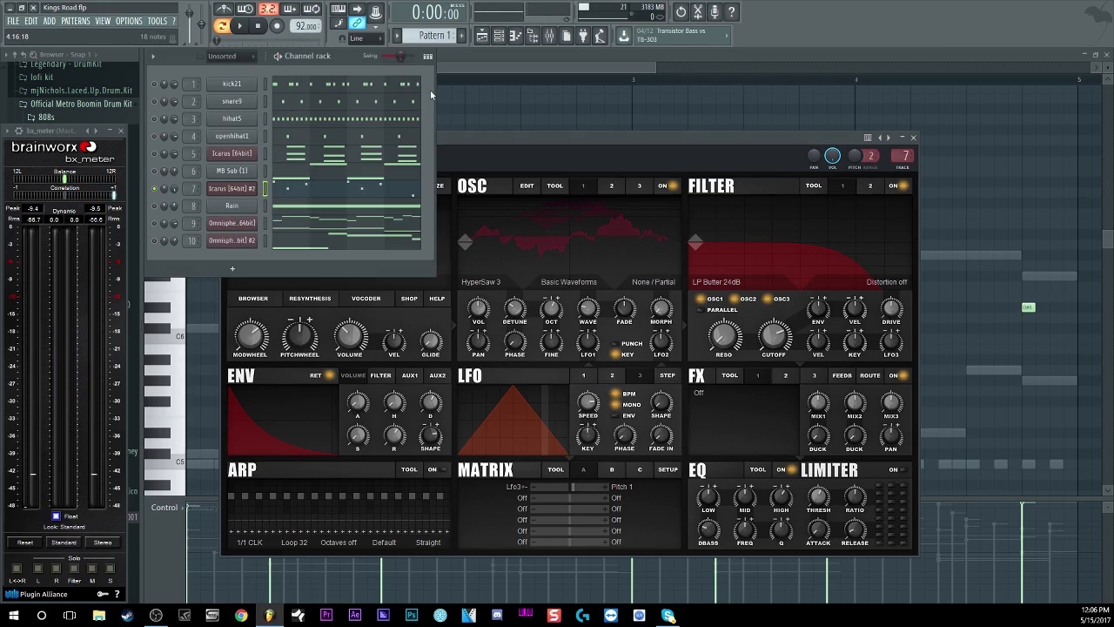
pyautogui.click(547, 159)
pyautogui.click(915, 138)
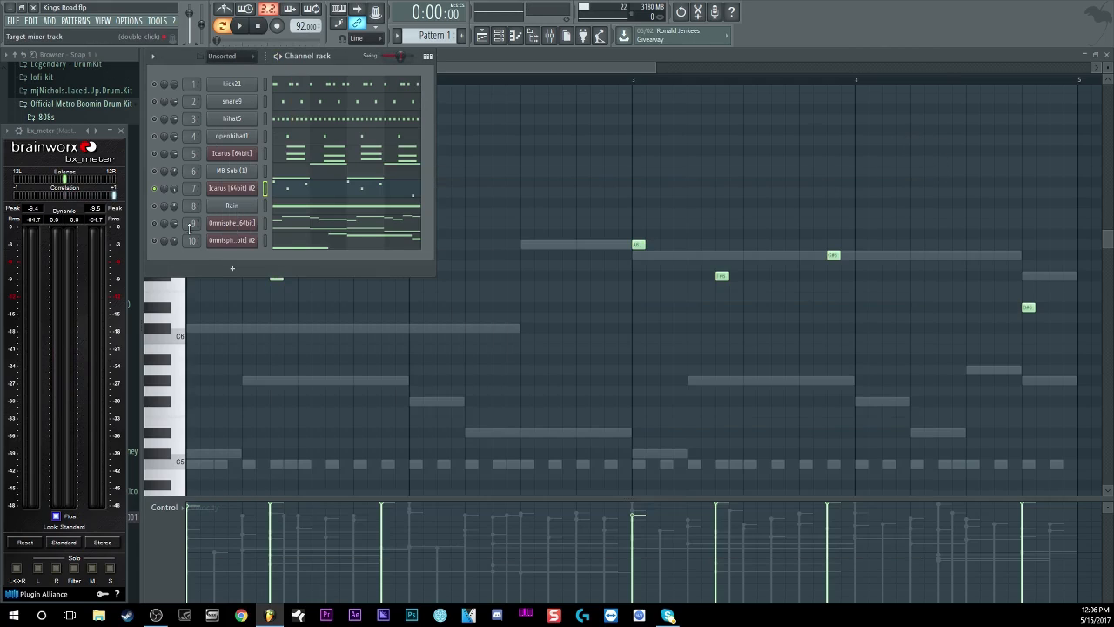
# Solo the Rain channel, examine its Rain.wav sample settings and waveform, and close the sampler
pyautogui.rightClick(155, 192)
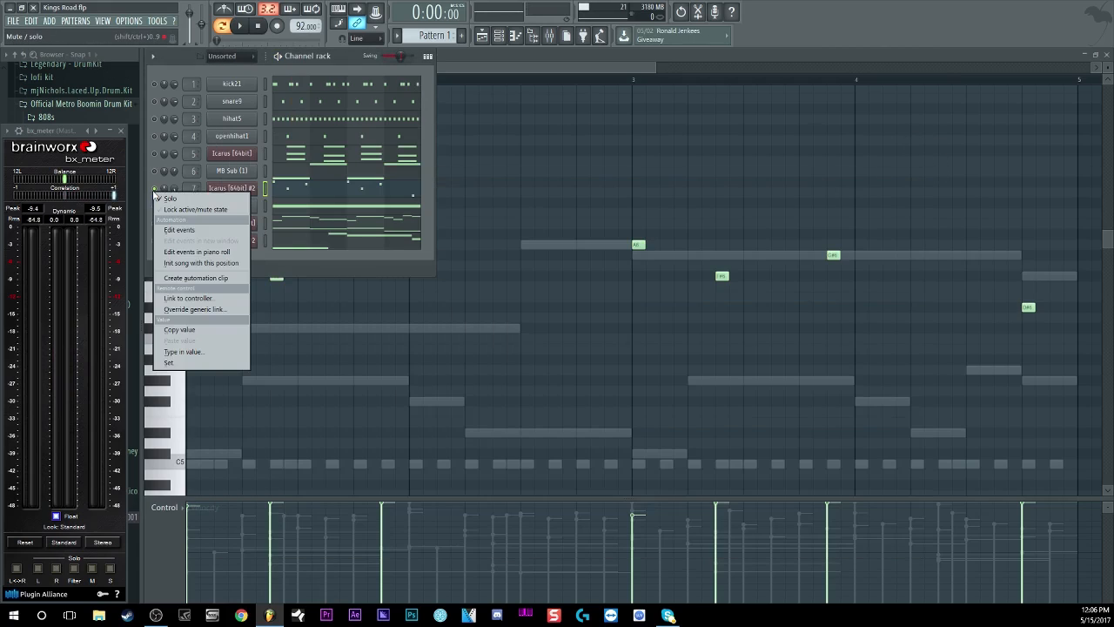
pyautogui.click(154, 208)
pyautogui.rightClick(155, 207)
pyautogui.click(169, 214)
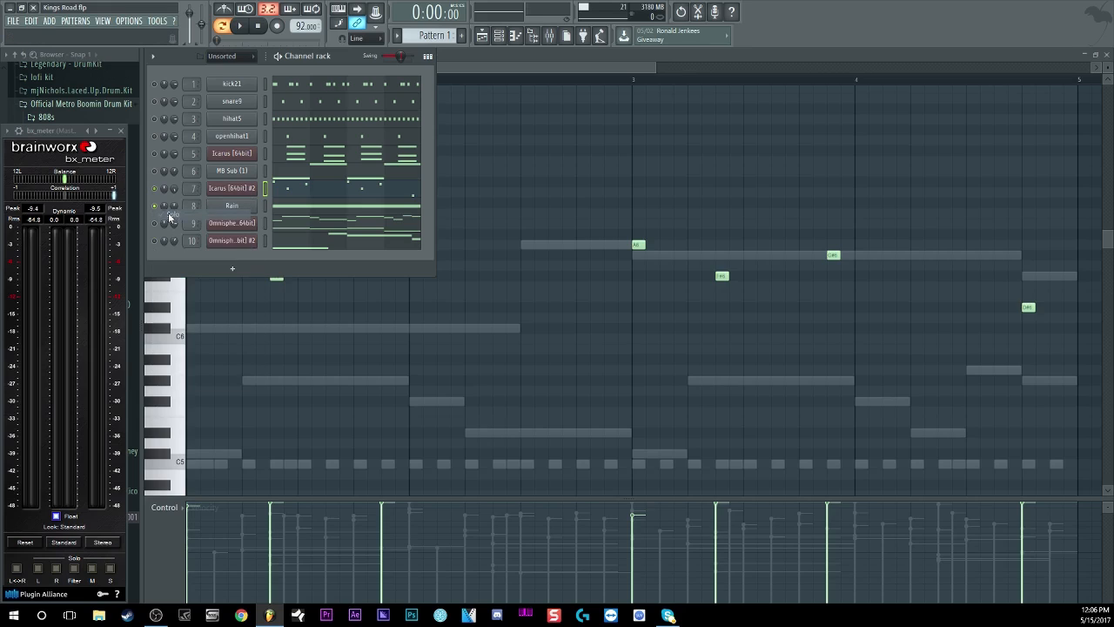
pyautogui.click(242, 210)
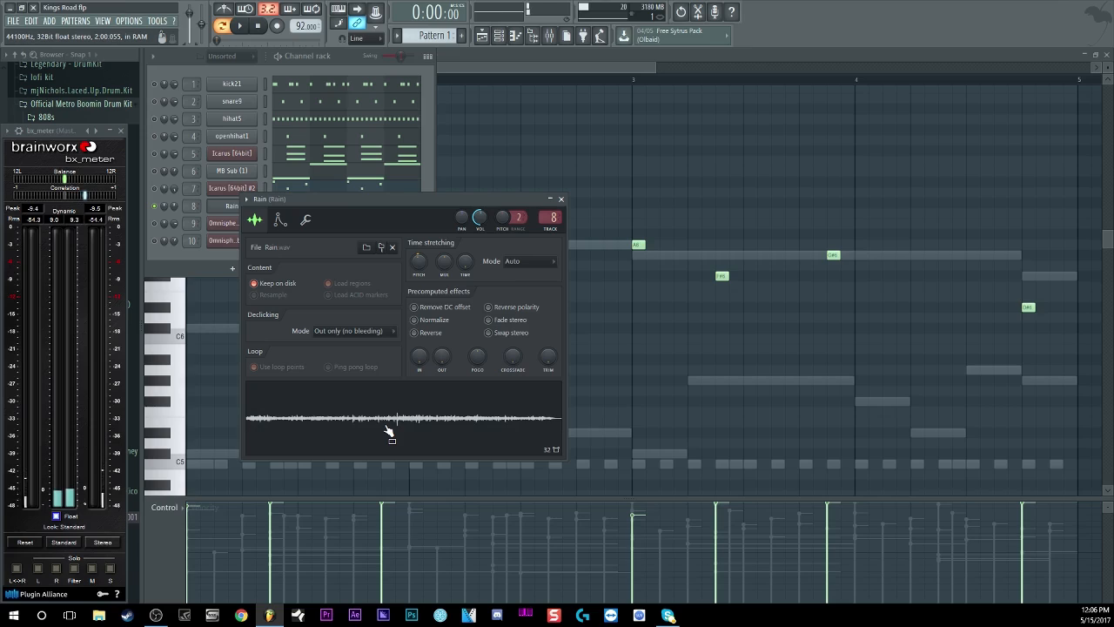
pyautogui.click(561, 200)
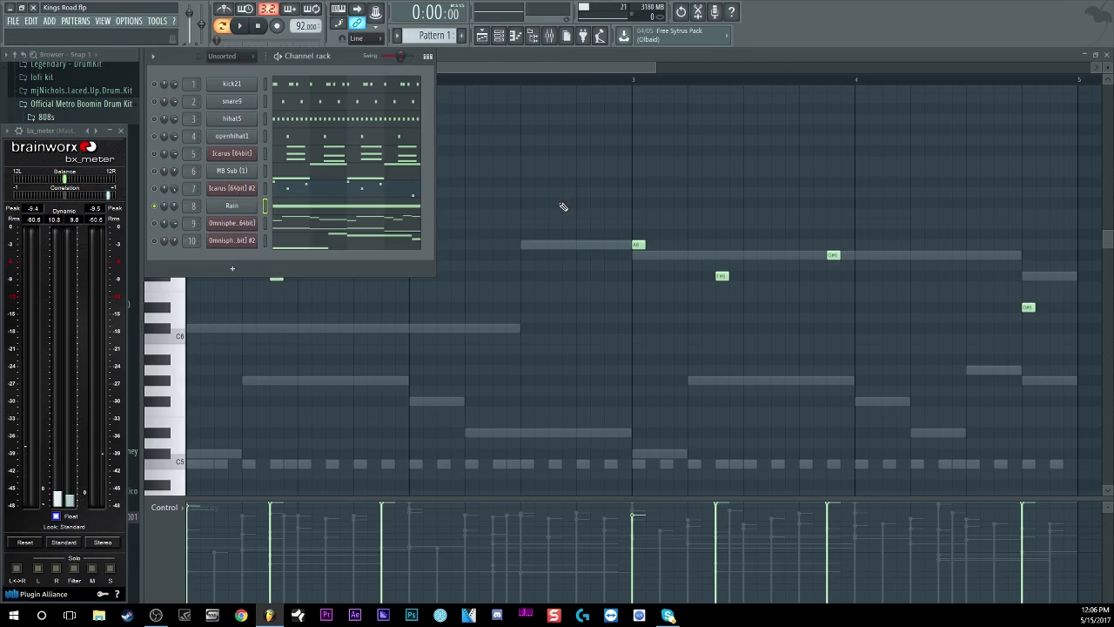
# Enable kick21, snare9, hihat5 and MB Sub (1) alongside Rain, and play the pattern to hear them together
pyautogui.click(154, 118)
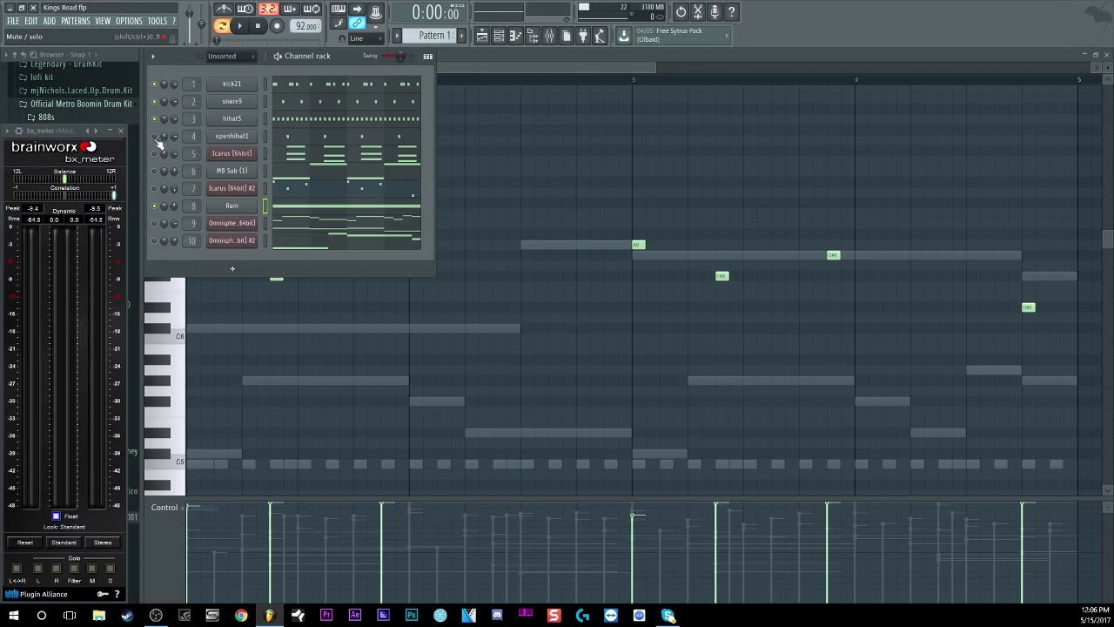
pyautogui.click(155, 187)
pyautogui.click(244, 26)
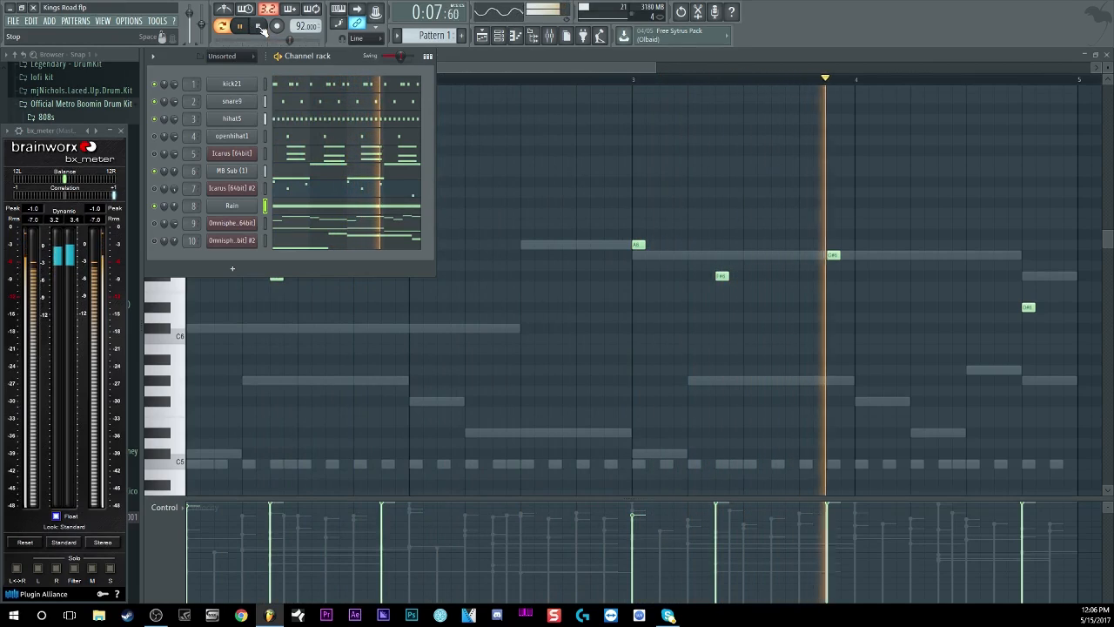
pyautogui.click(260, 27)
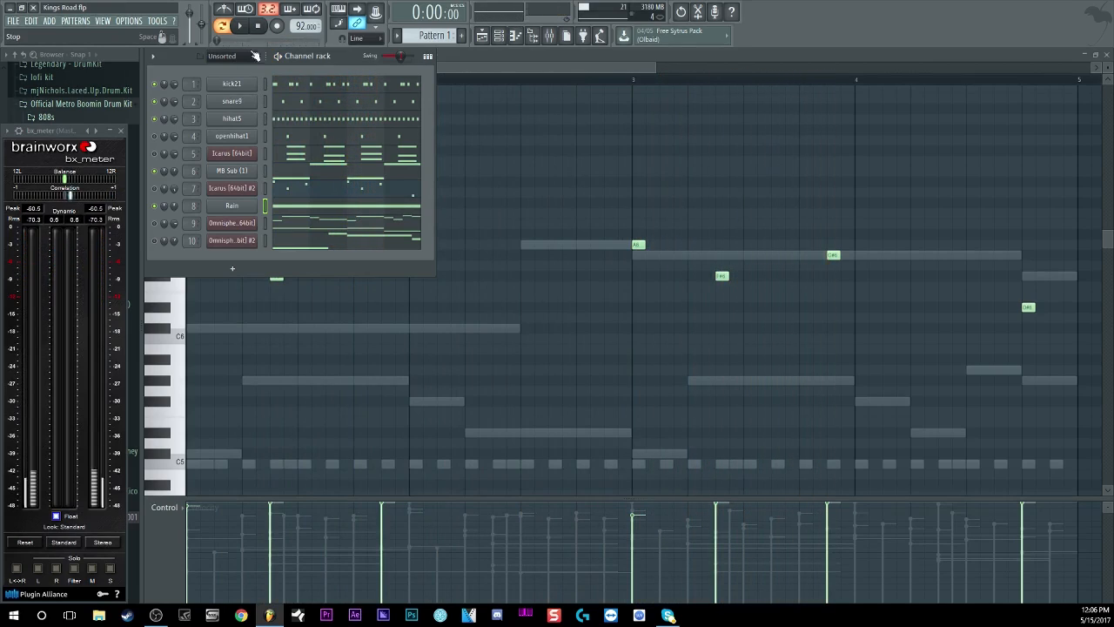
# Solo the Omnisphere [64bit] channel and open its synth to view the Keyscape piano patch
pyautogui.rightClick(160, 213)
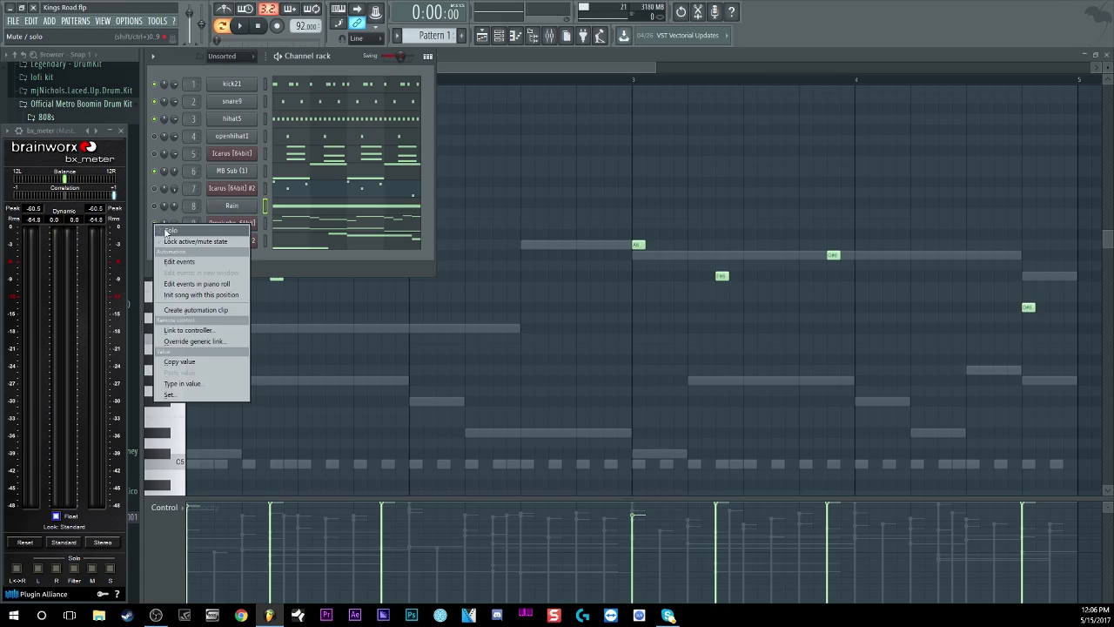
pyautogui.click(165, 231)
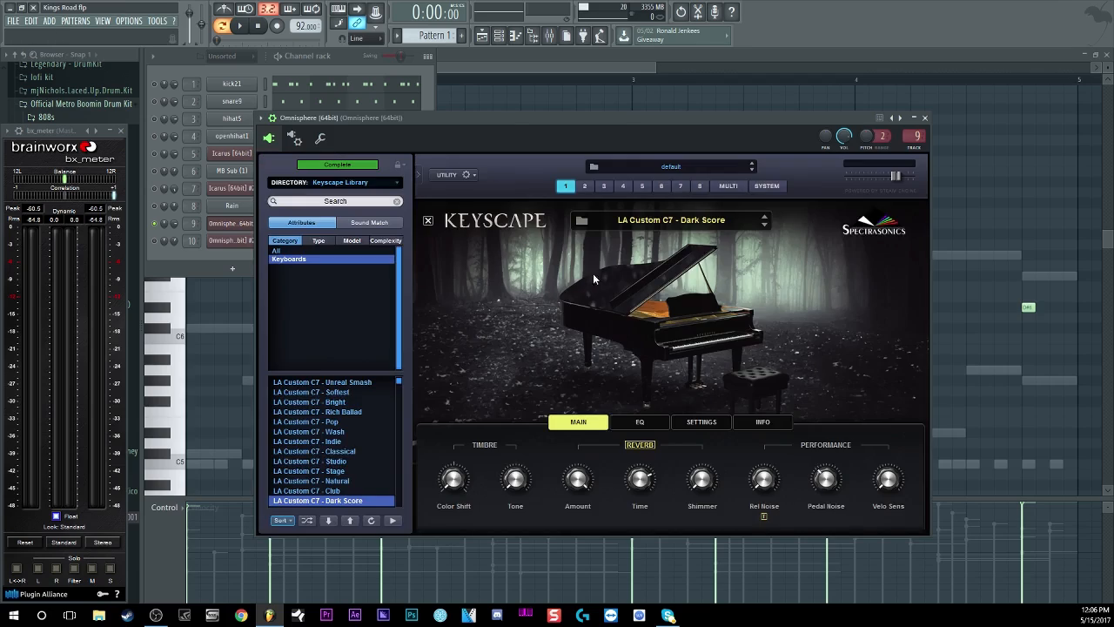
pyautogui.moveTo(580, 123); pyautogui.dragTo(629, 128)
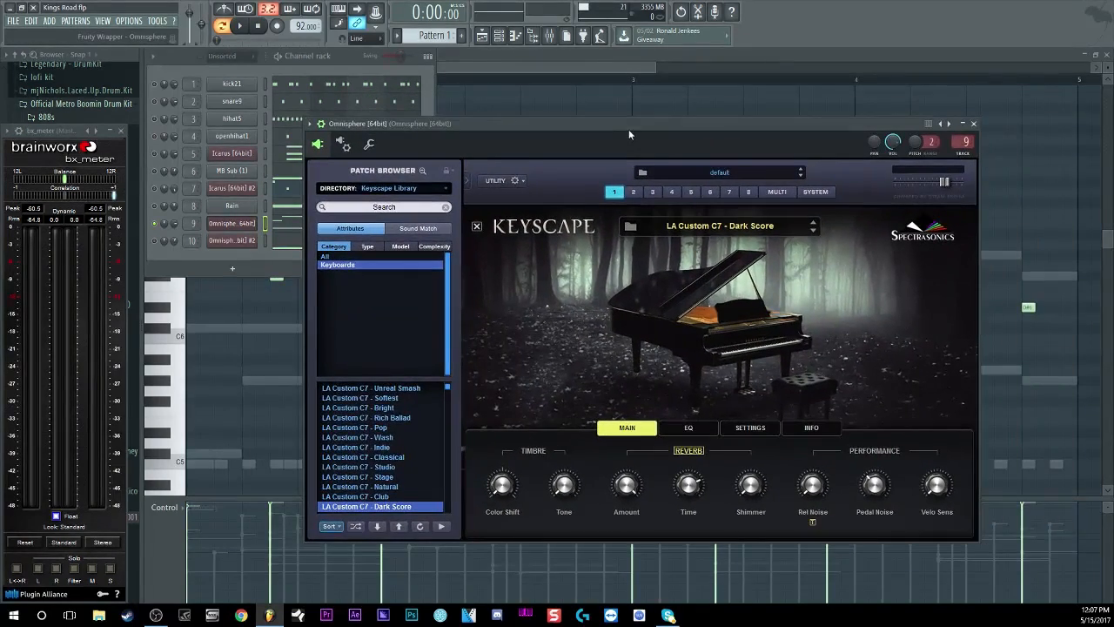
# Examine the Omnisphere [64bit] melody and bass notes in the piano roll, and play the pattern
pyautogui.click(281, 225)
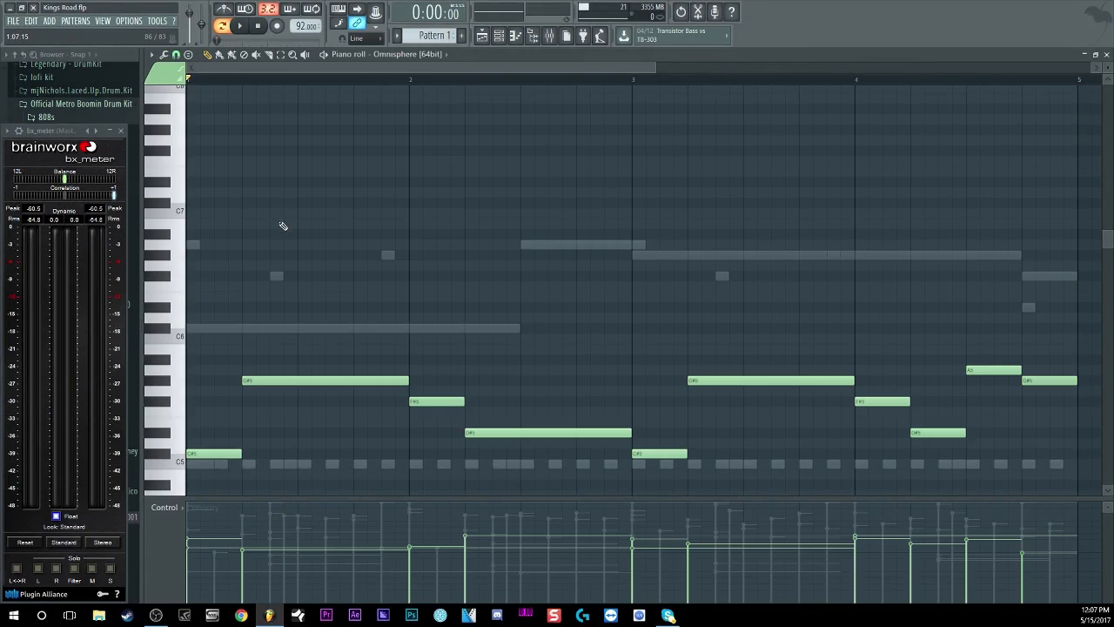
pyautogui.scroll(-5, 281, 226)
pyautogui.scroll(-1, 488, 87)
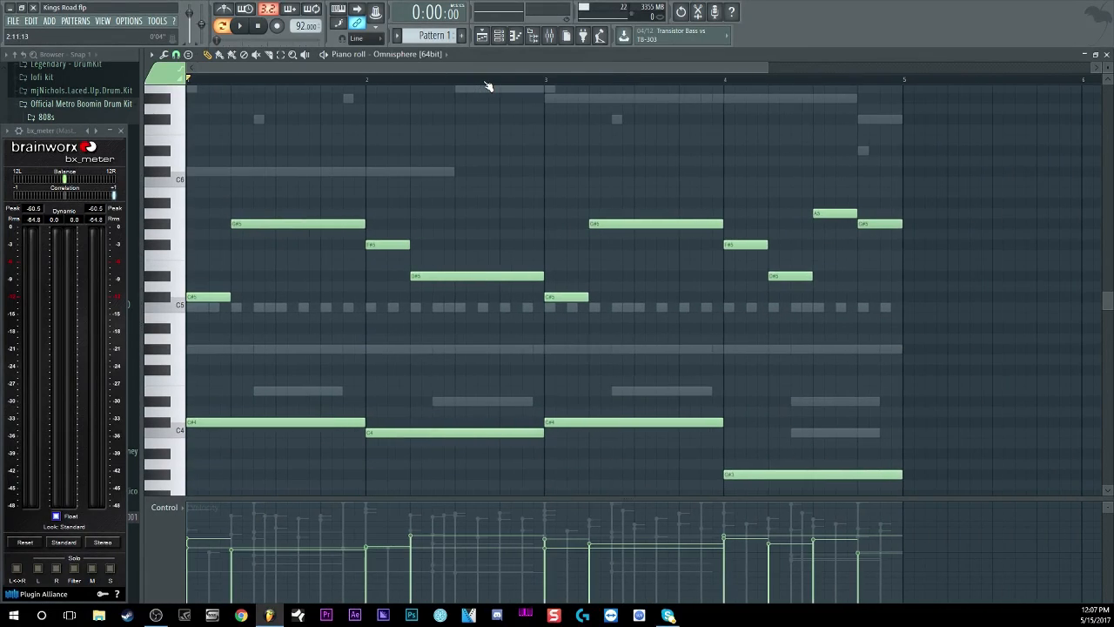
pyautogui.scroll(-1, 448, 167)
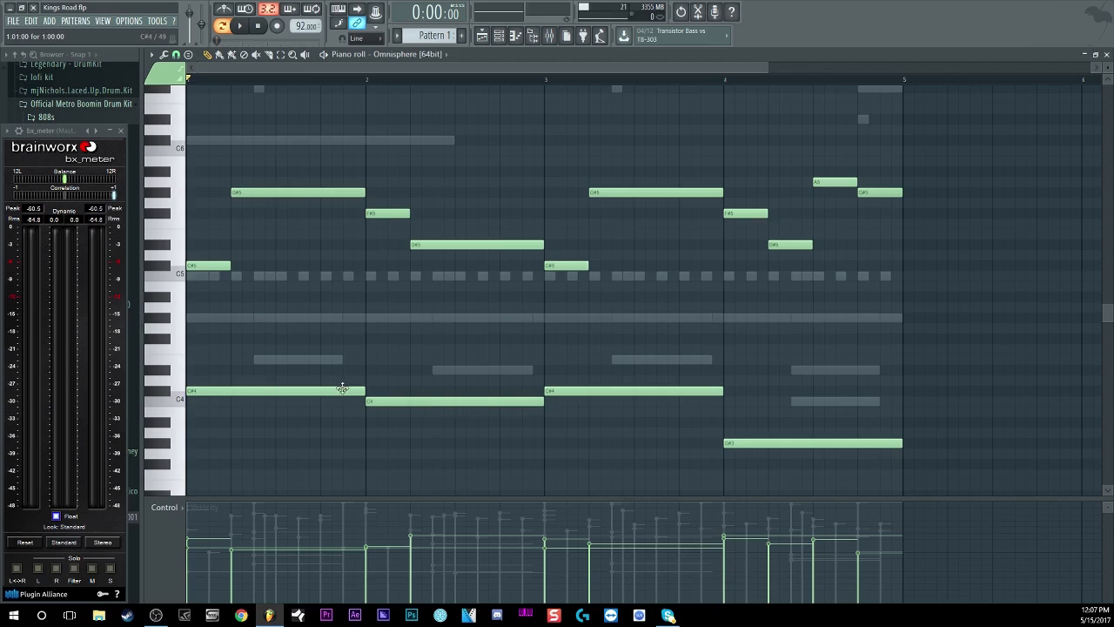
pyautogui.click(240, 26)
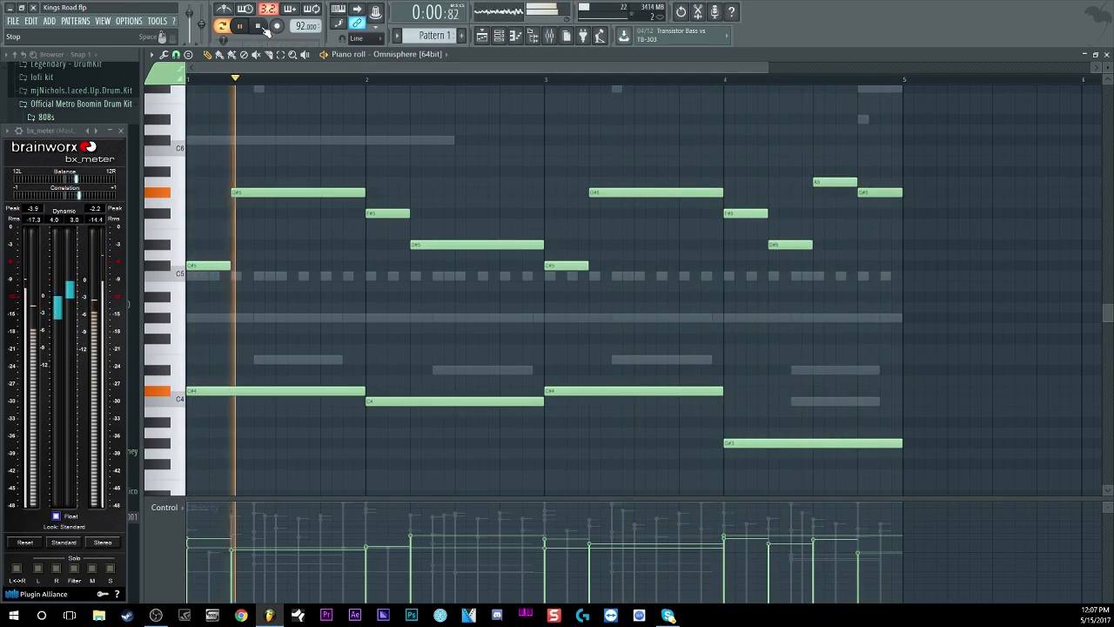
pyautogui.click(259, 27)
# Show the mixer and check the FabFilter Pro-R settings on the Omnisphere [64bit] #2 track, closing the effect
pyautogui.click(550, 36)
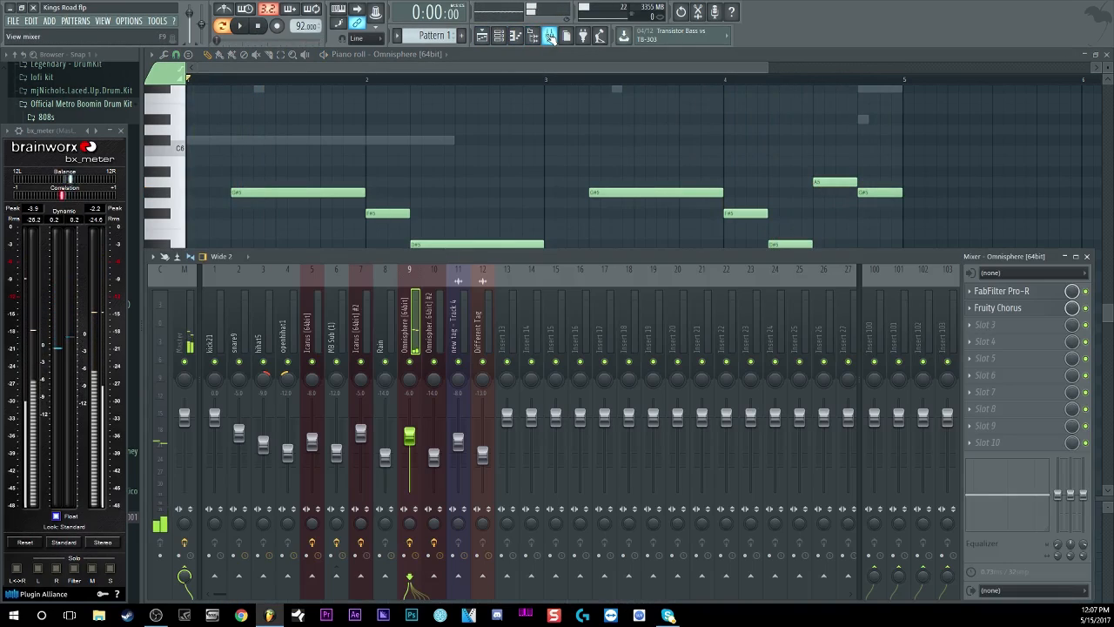
pyautogui.click(188, 318)
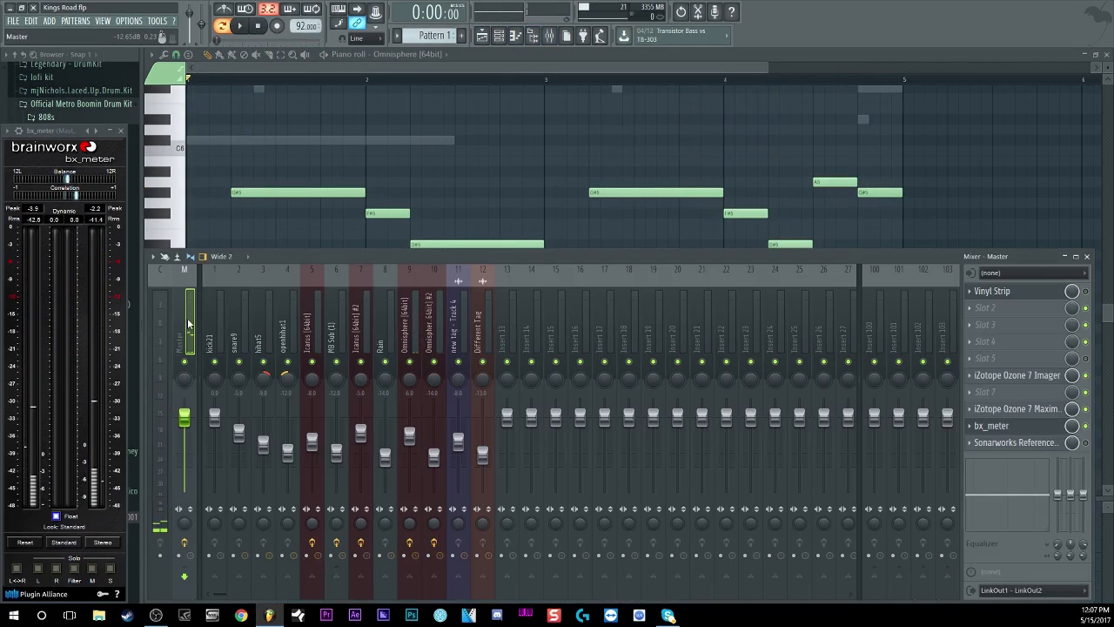
pyautogui.click(422, 326)
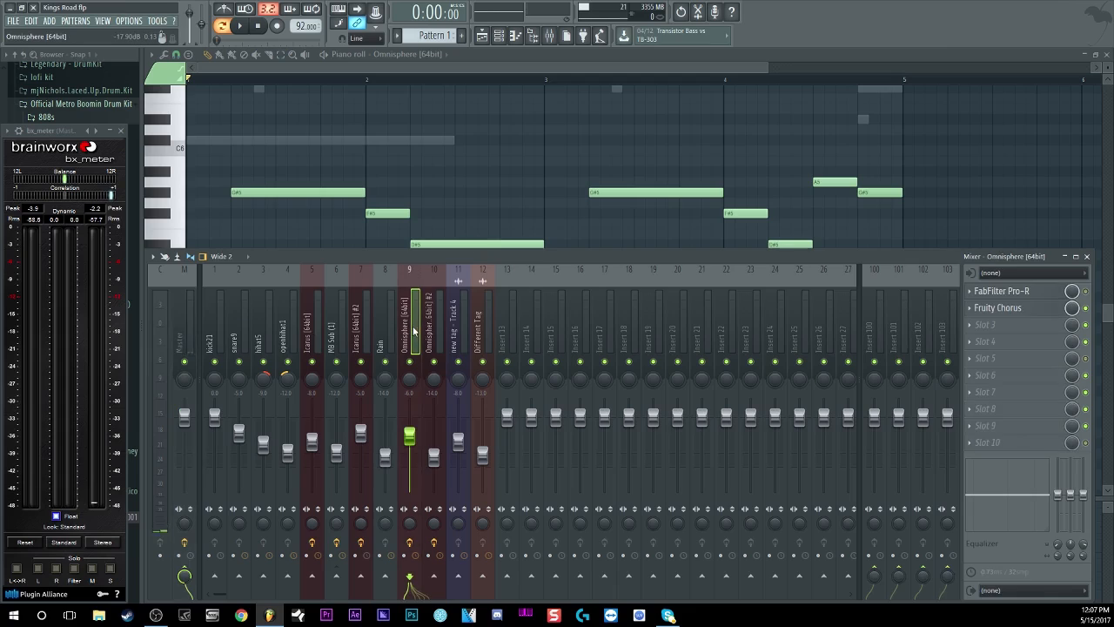
pyautogui.click(1010, 291)
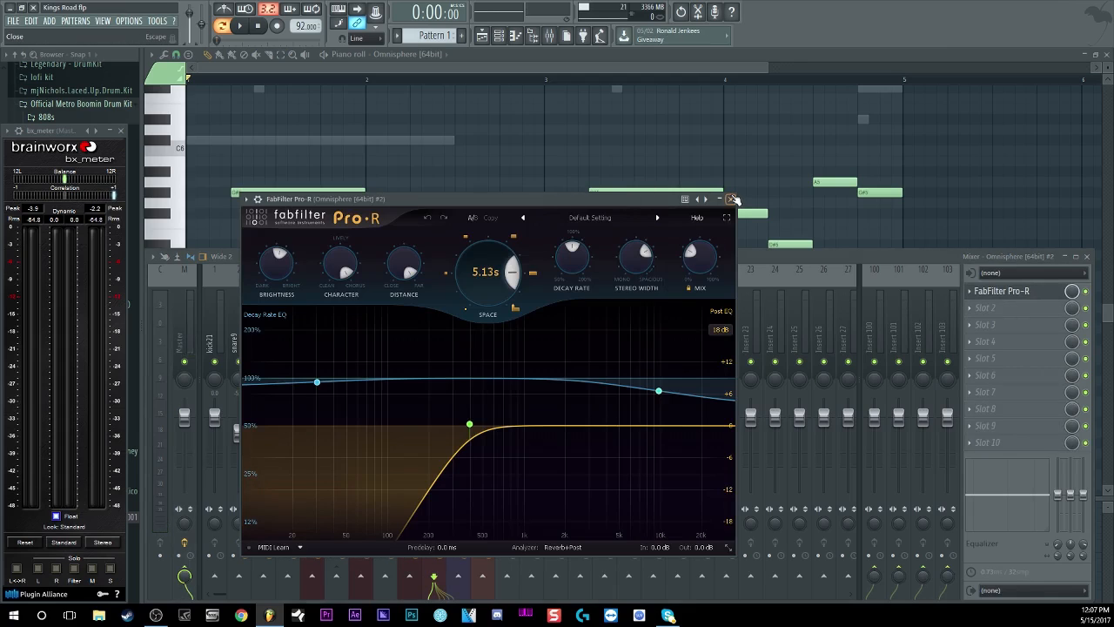
pyautogui.click(731, 200)
# Examine the FabFilter Pro-R reverb settings on the Omnisphere [64bit] mixer track and close the effect
pyautogui.click(409, 331)
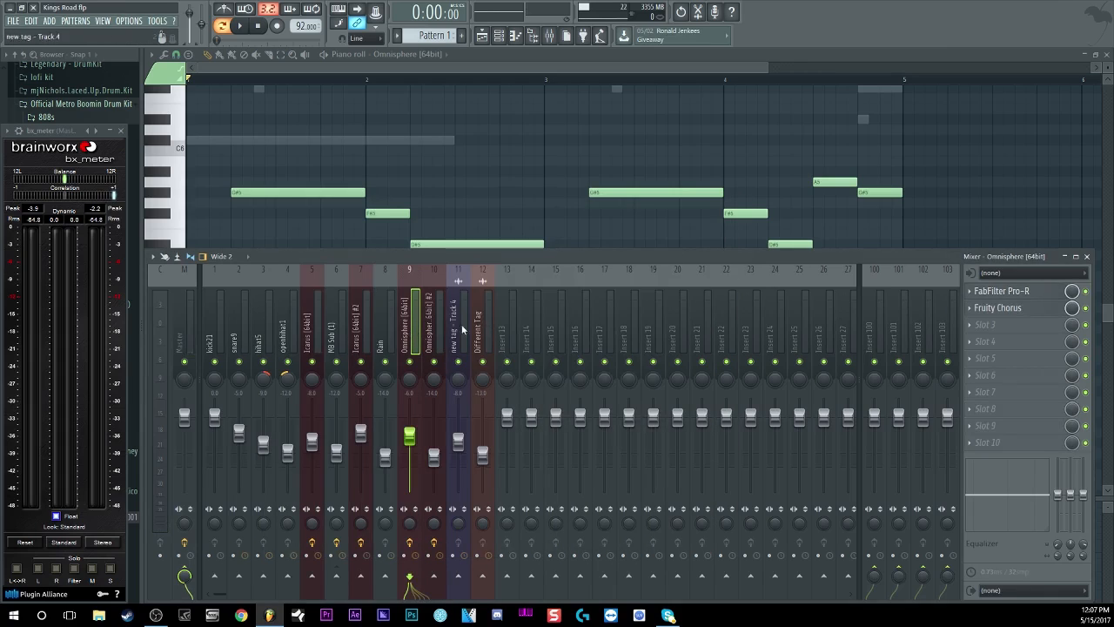
pyautogui.click(1012, 291)
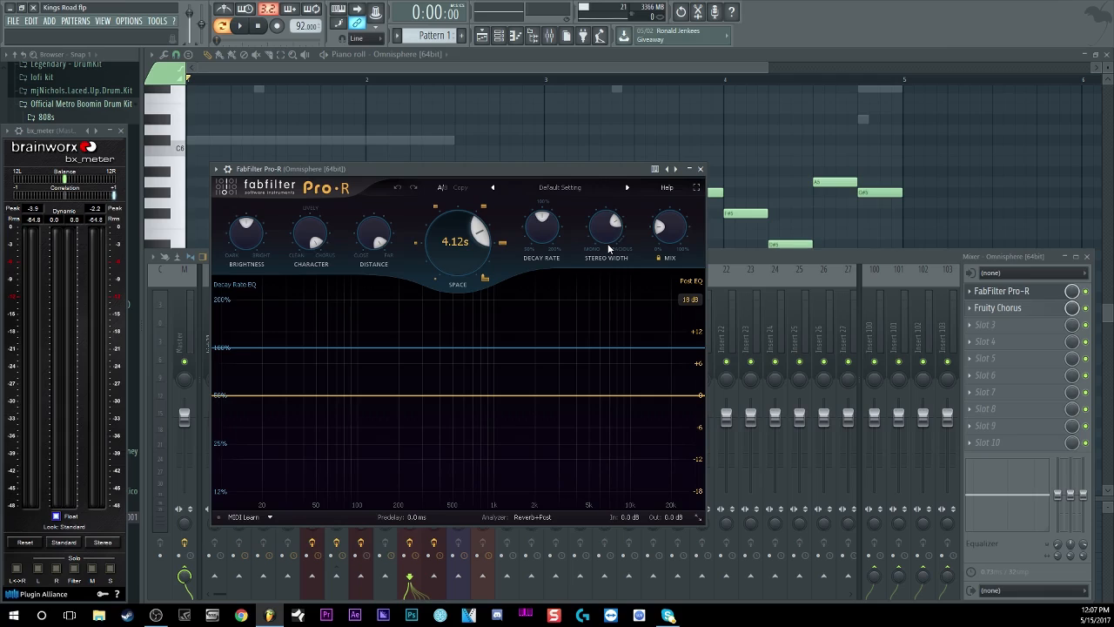
pyautogui.moveTo(604, 244)
pyautogui.click(700, 168)
# View the Fruity Chorus settings on the Omnisphere [64bit] track, and play the pattern with the chorus bypassed and re-enabled to compare
pyautogui.click(995, 308)
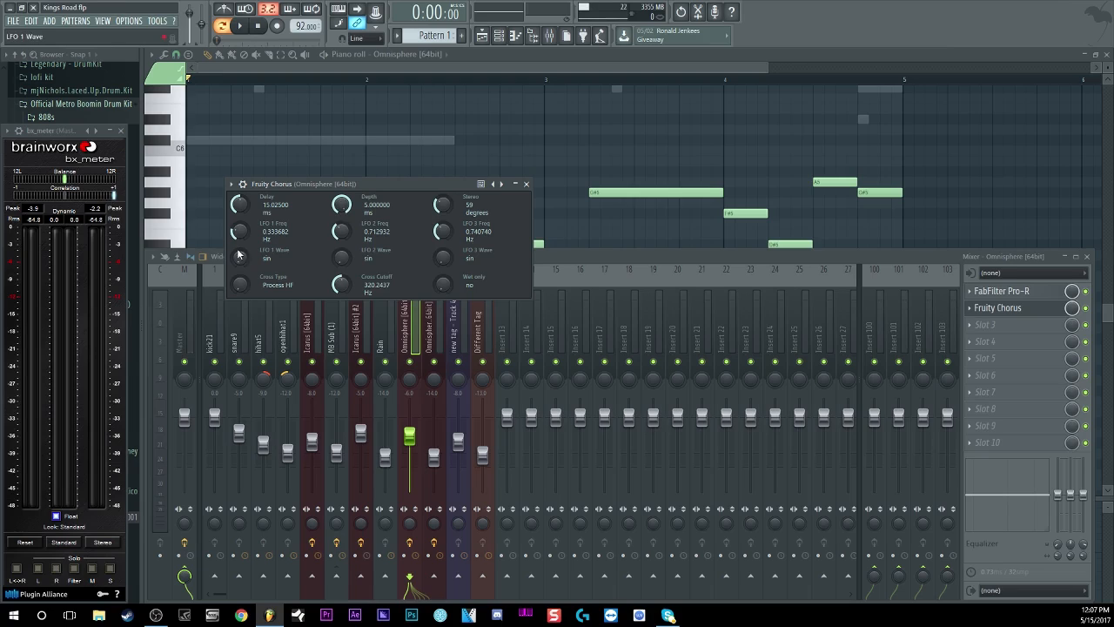
pyautogui.click(1085, 307)
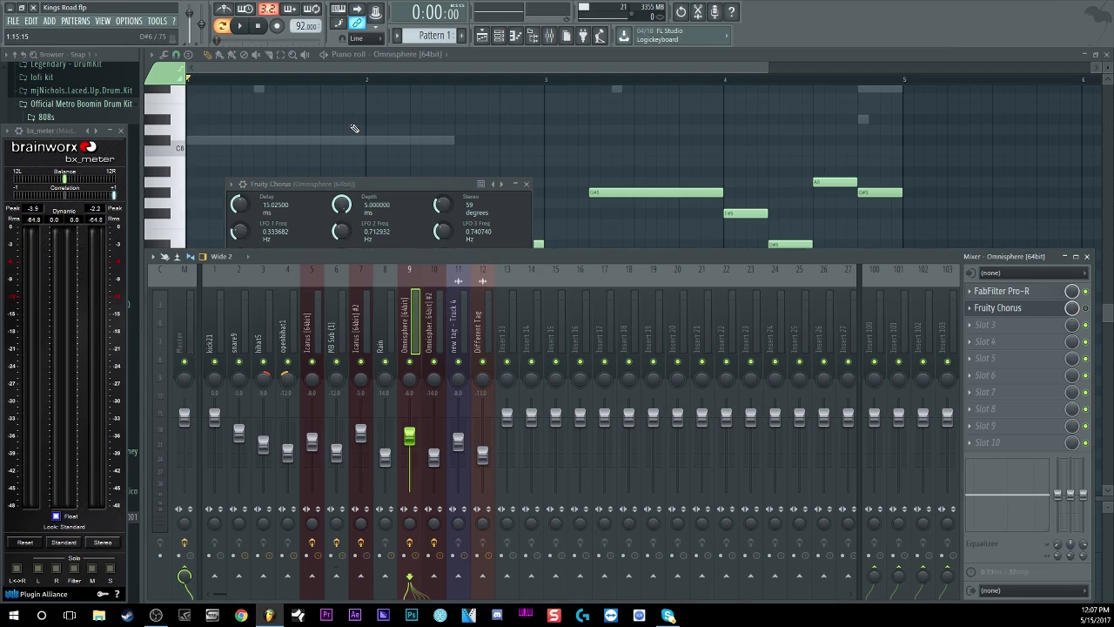
pyautogui.press('space')
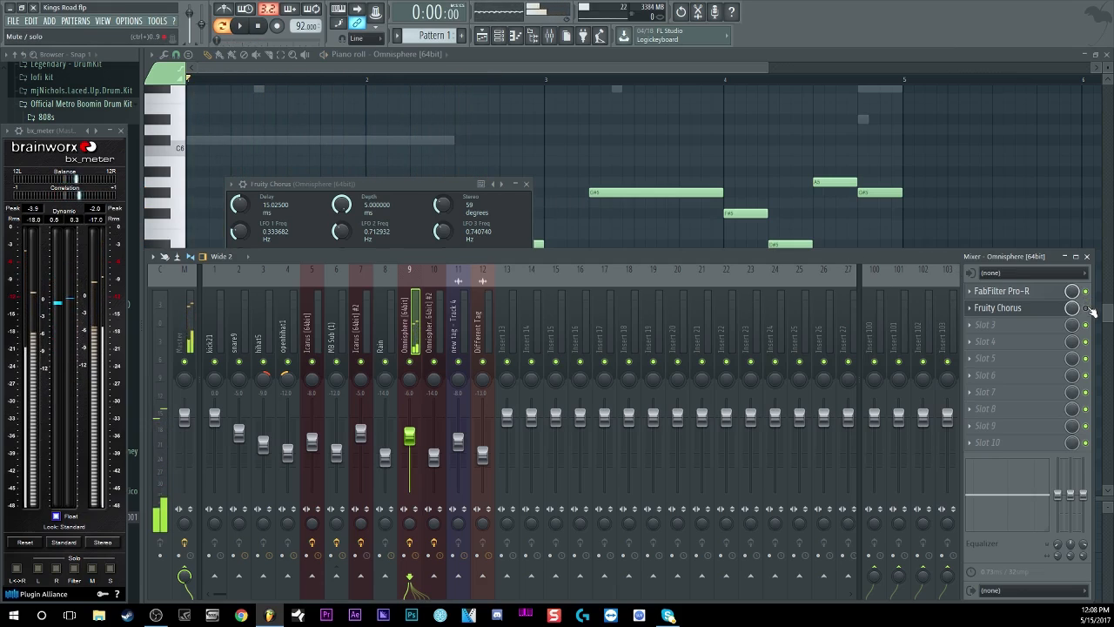
pyautogui.click(264, 27)
pyautogui.press('space')
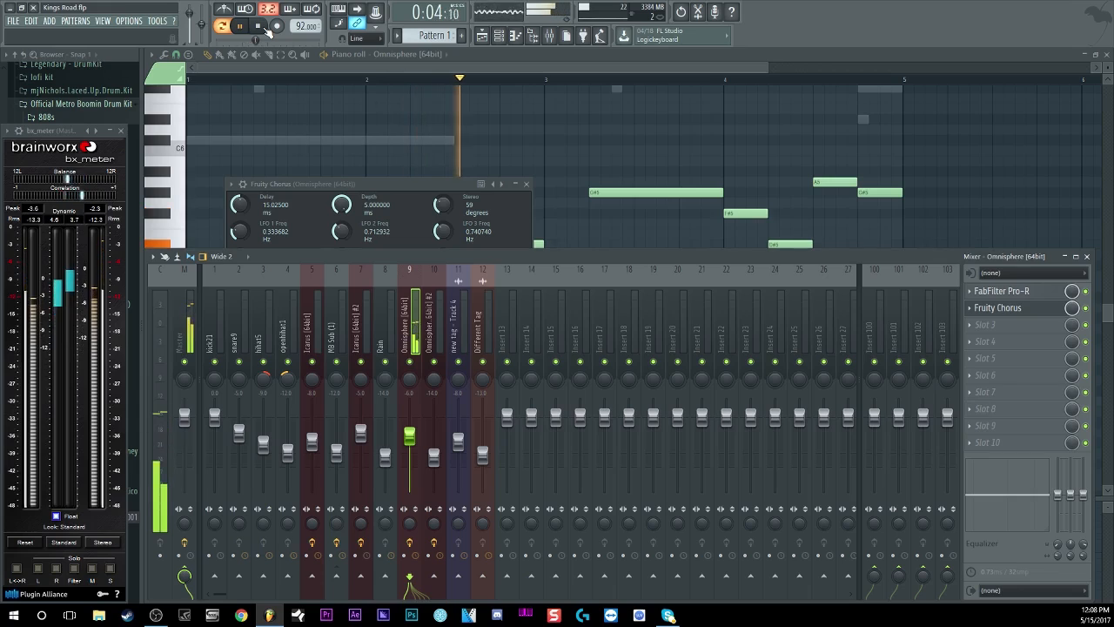
pyautogui.click(262, 27)
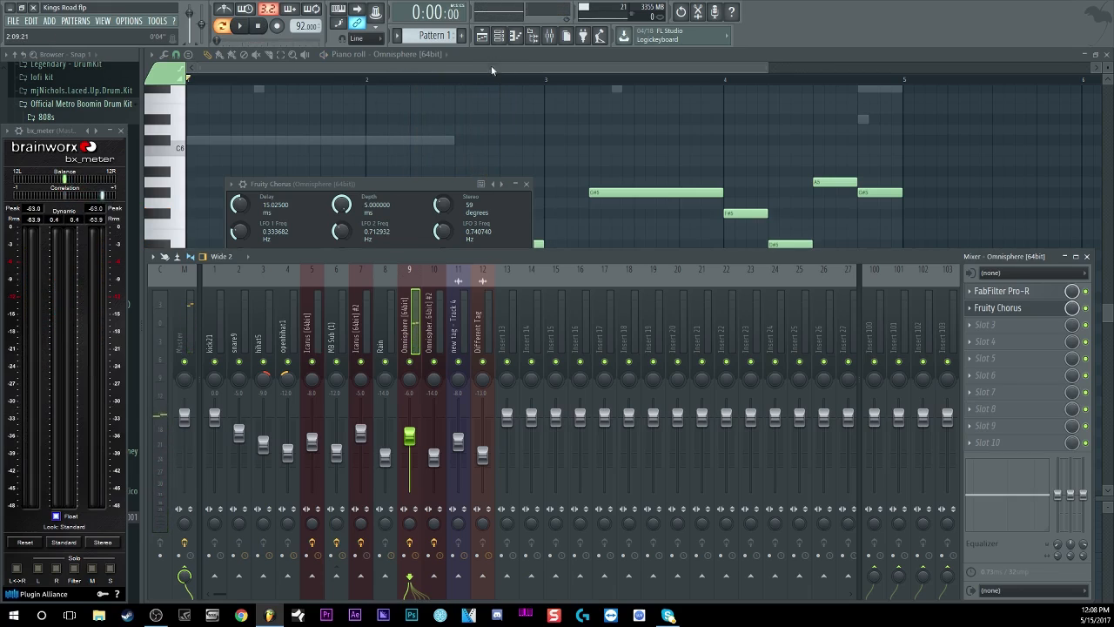
# Show the channel rack, solo the Omnisphere [64bit] #2 channel and check its loaded guitar patch, closing the instrument
pyautogui.click(499, 35)
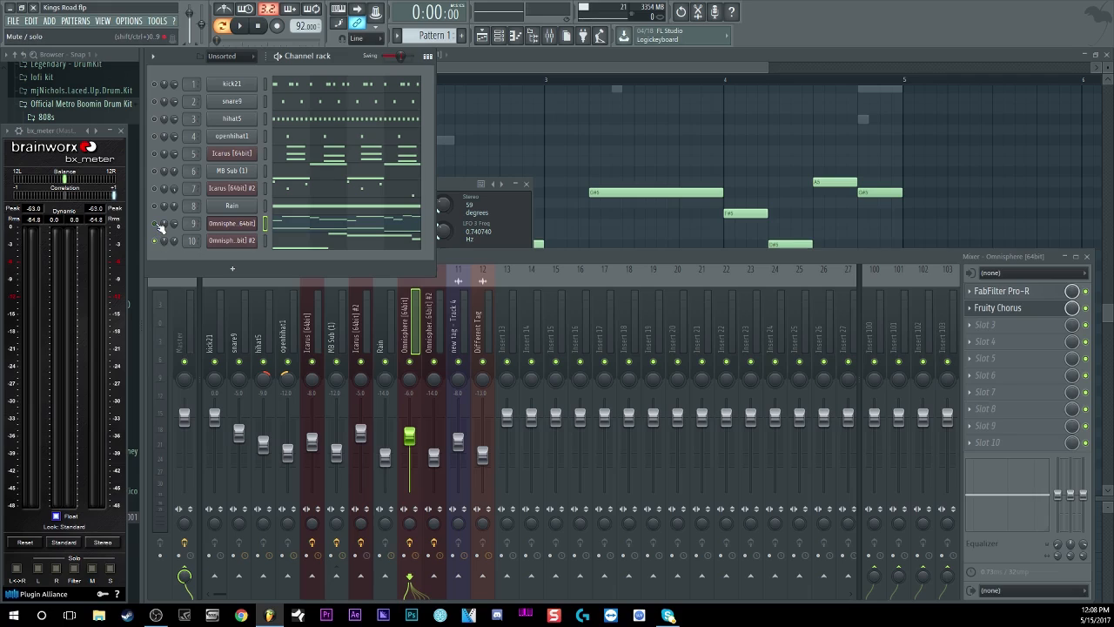
pyautogui.click(228, 241)
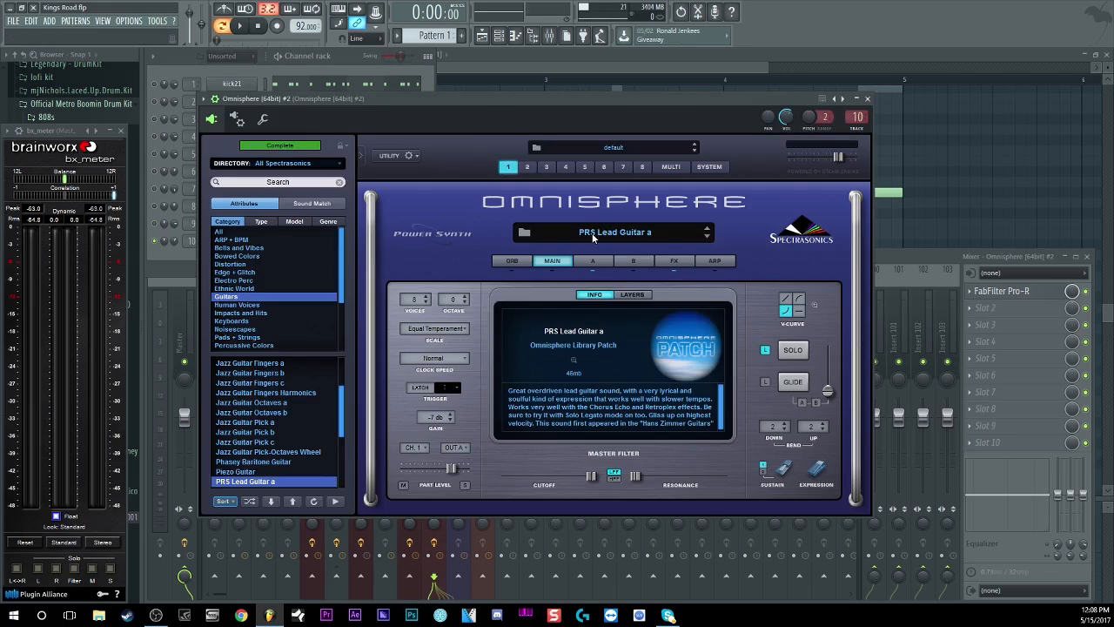
pyautogui.click(868, 100)
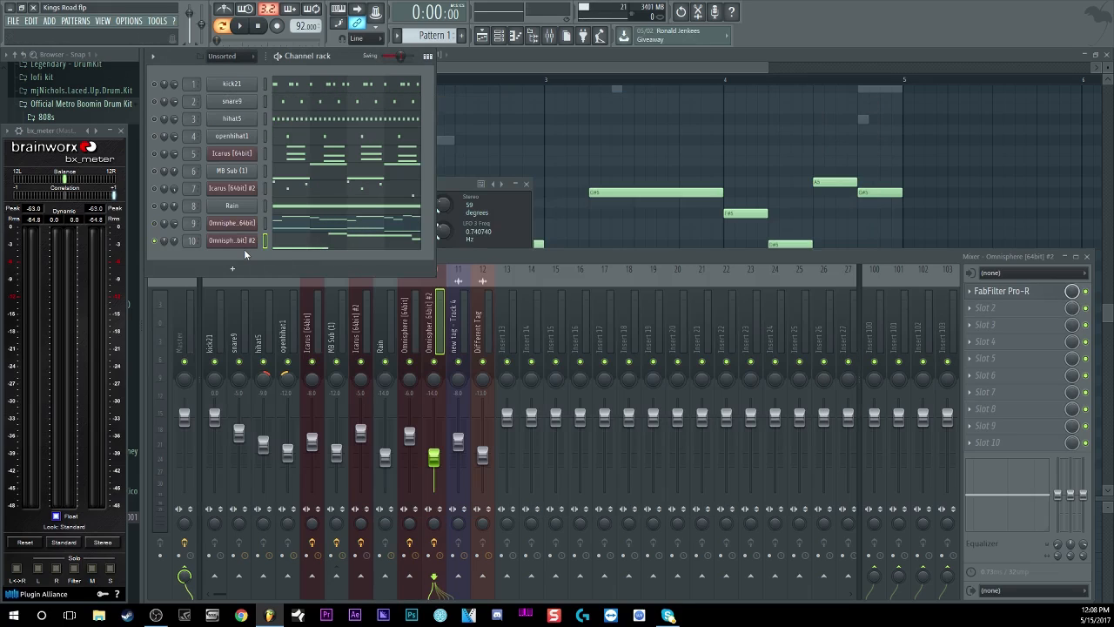
# Play the soloed Omnisphere [64bit] #2 pattern and show its notes in the piano roll, stopping playback
pyautogui.click(241, 26)
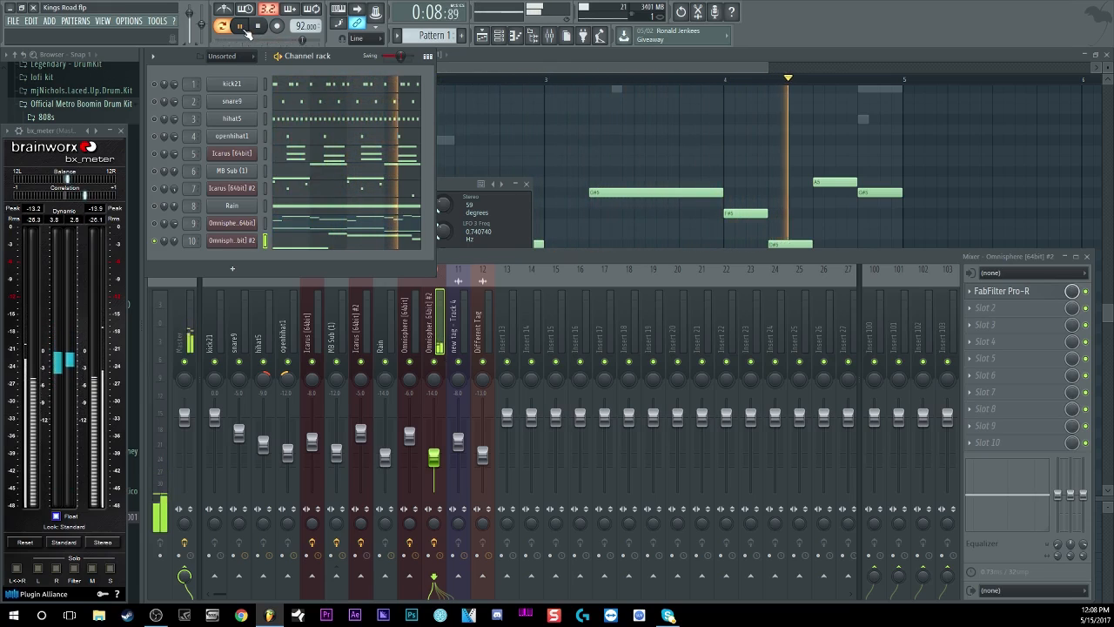
pyautogui.click(304, 240)
pyautogui.click(260, 27)
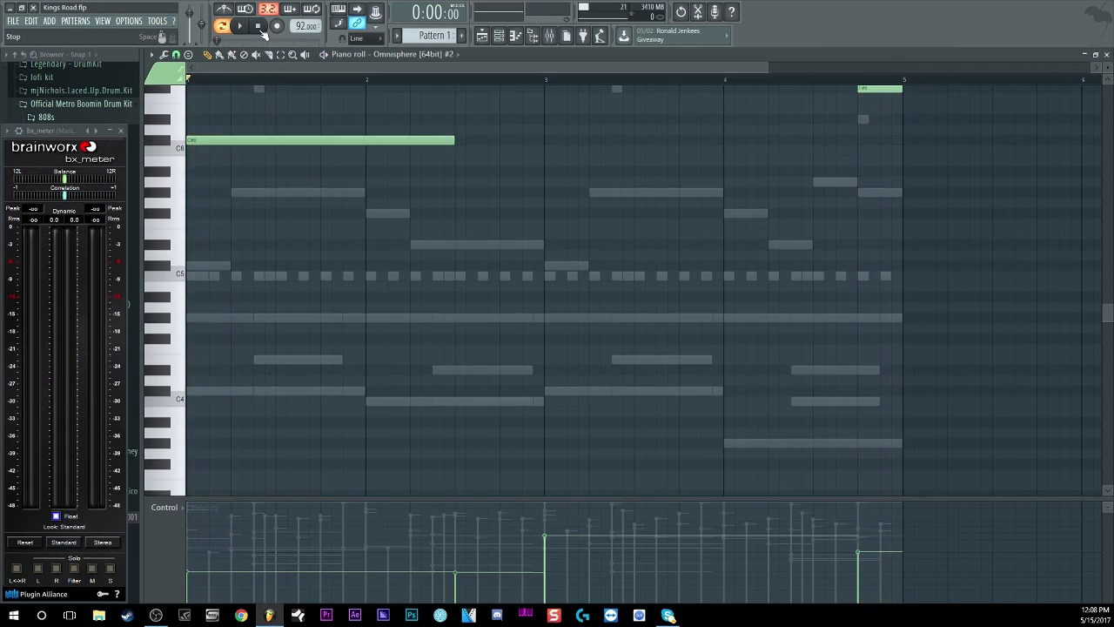
# Examine the FabFilter Pro-R settings on the Omnisphere [64bit] #2 mixer track, and play the pattern while toggling the reverb's bypass
pyautogui.click(549, 36)
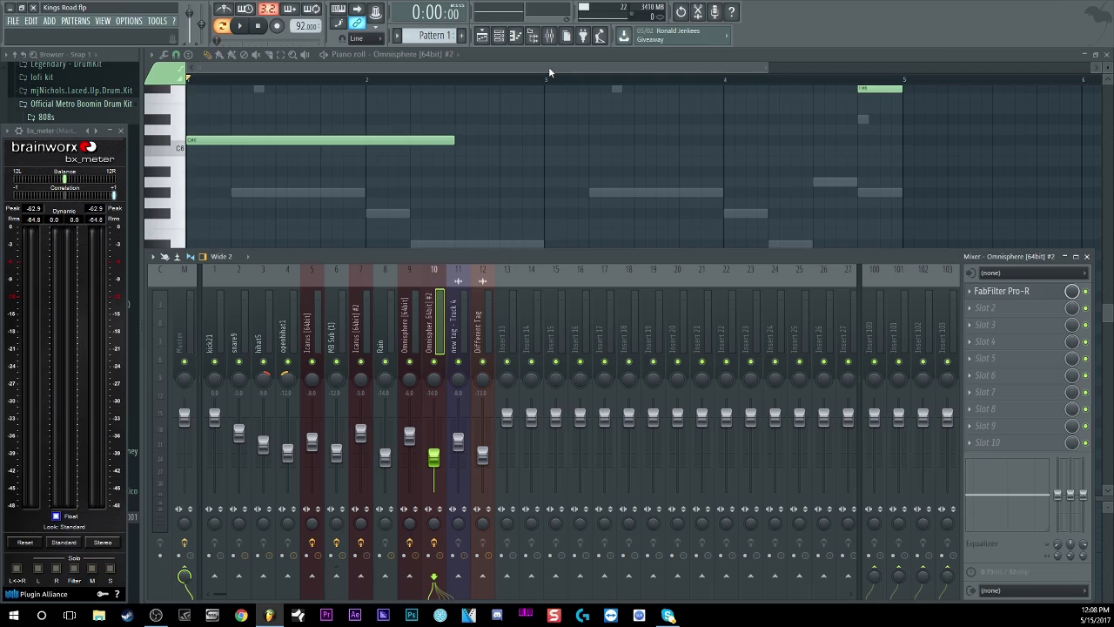
pyautogui.click(1013, 292)
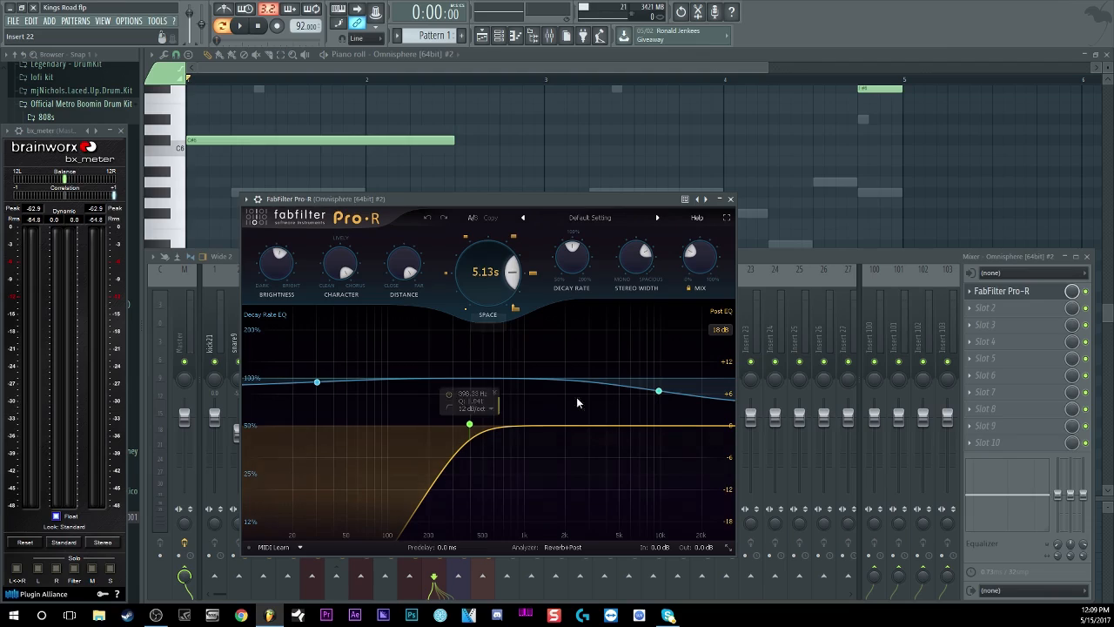
pyautogui.moveTo(510, 199); pyautogui.dragTo(502, 94)
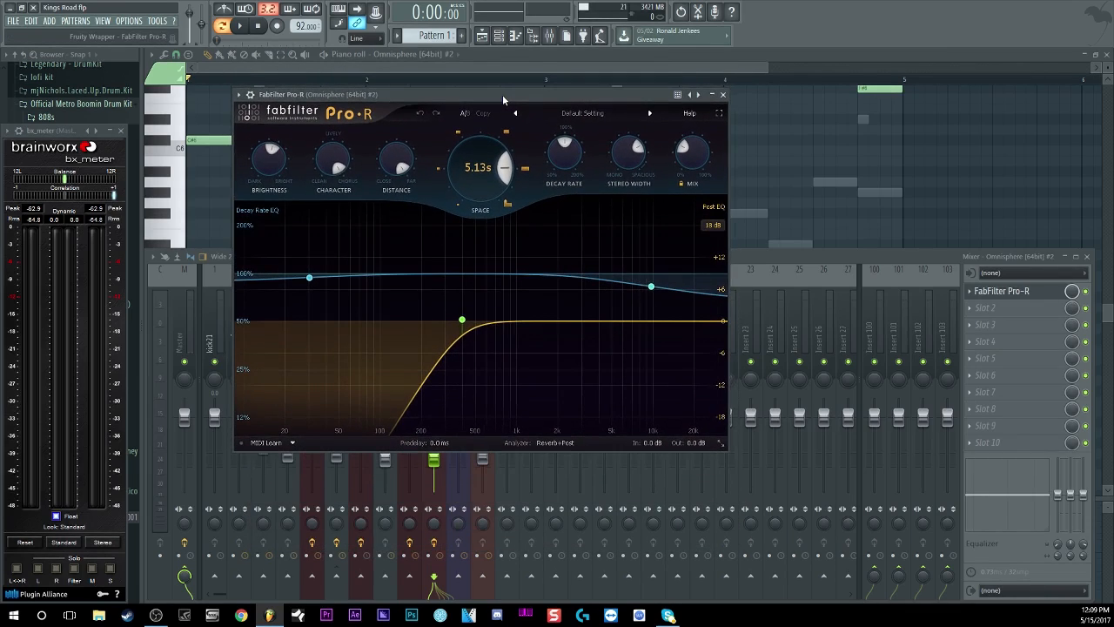
pyautogui.moveTo(457, 155)
pyautogui.click(249, 28)
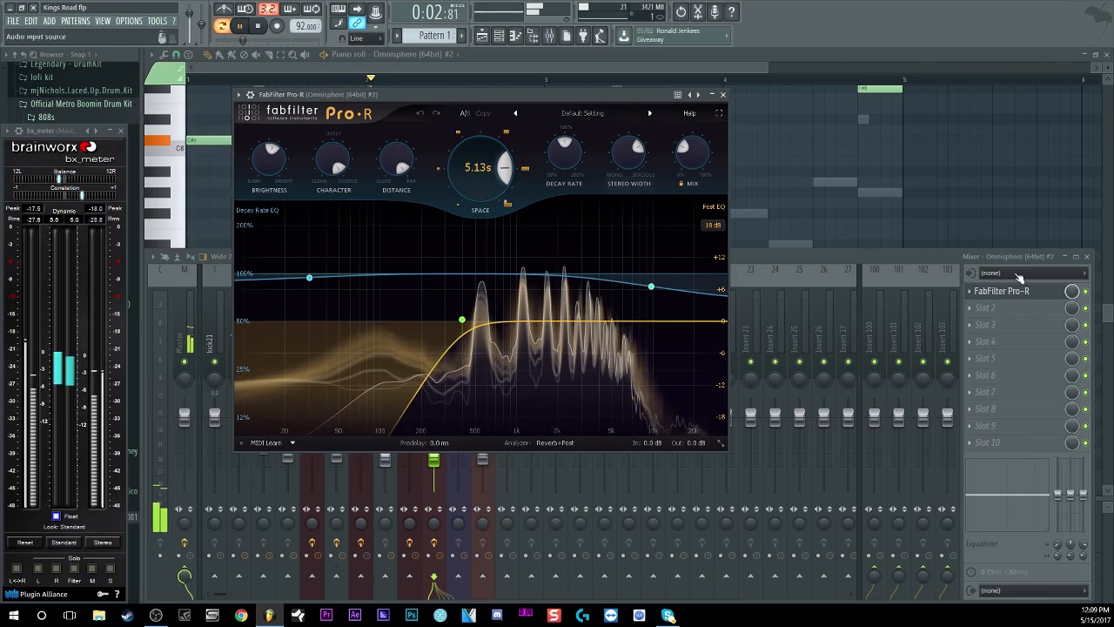
pyautogui.click(1091, 295)
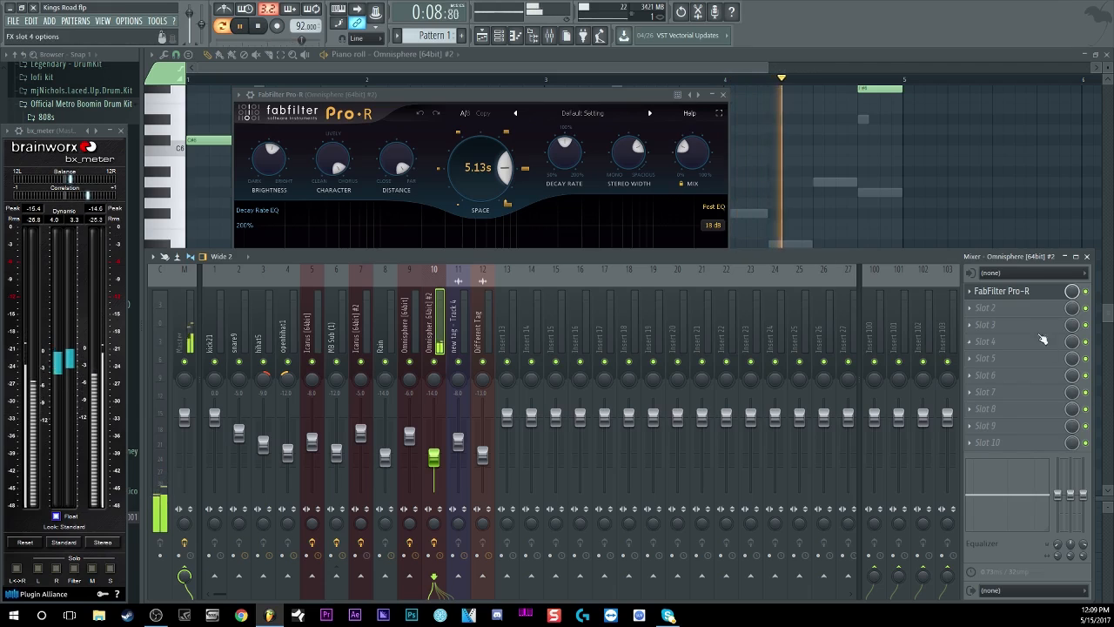
pyautogui.click(258, 26)
# Show the playlist and channel rack, unmute all ten channels, and play the full pattern
pyautogui.click(481, 34)
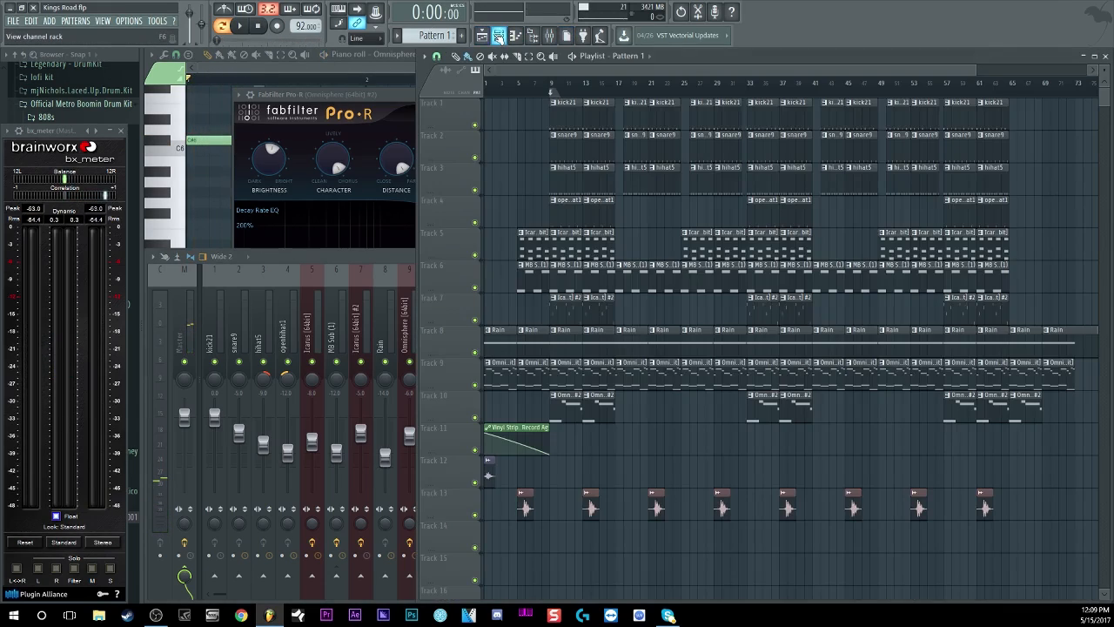
pyautogui.click(499, 35)
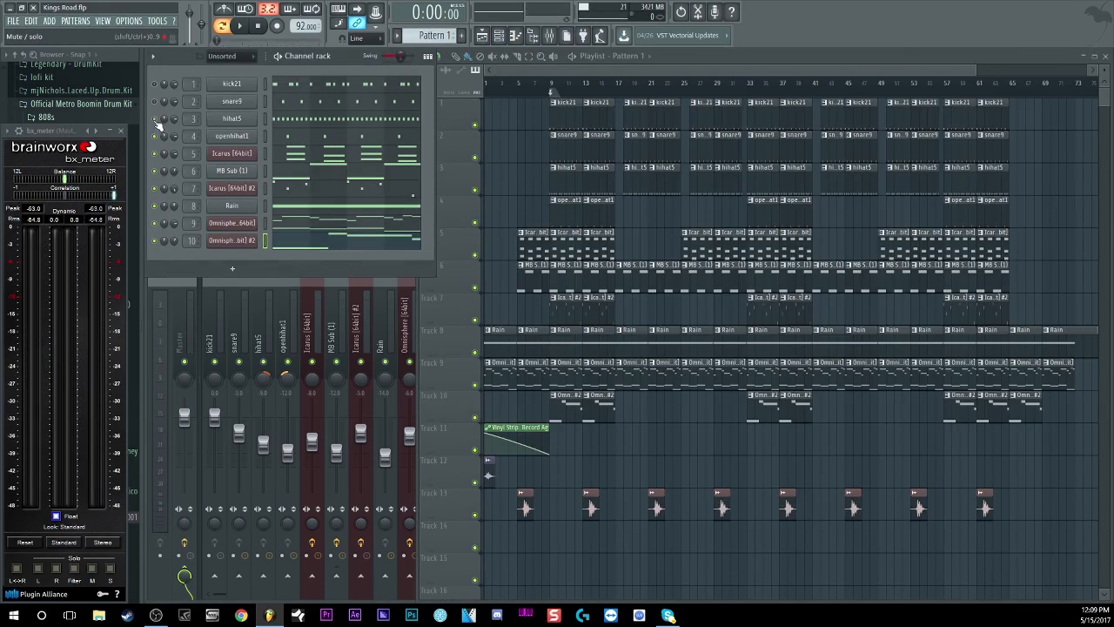
pyautogui.click(241, 27)
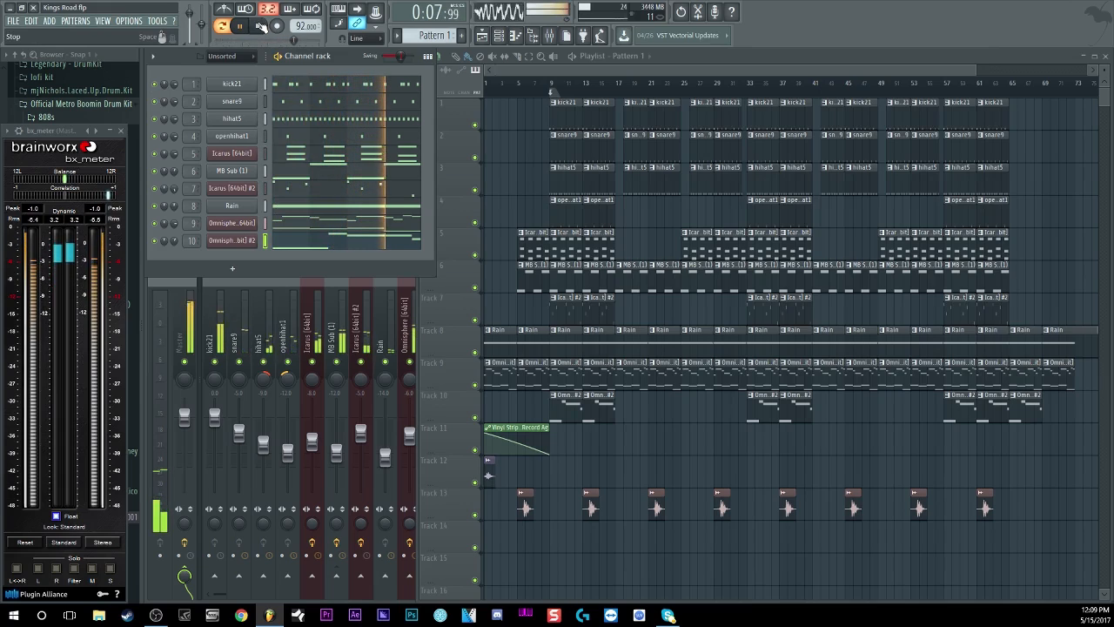
pyautogui.click(261, 26)
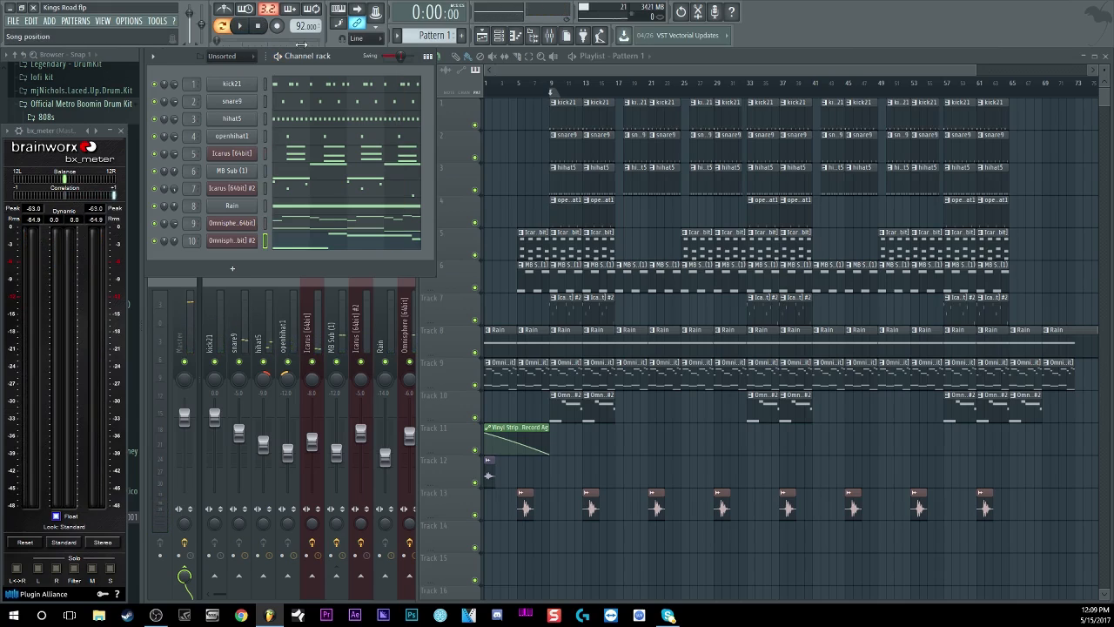
# Show the mixer, select the Master track, and enable and open its Vinyl Strip effect
pyautogui.click(550, 35)
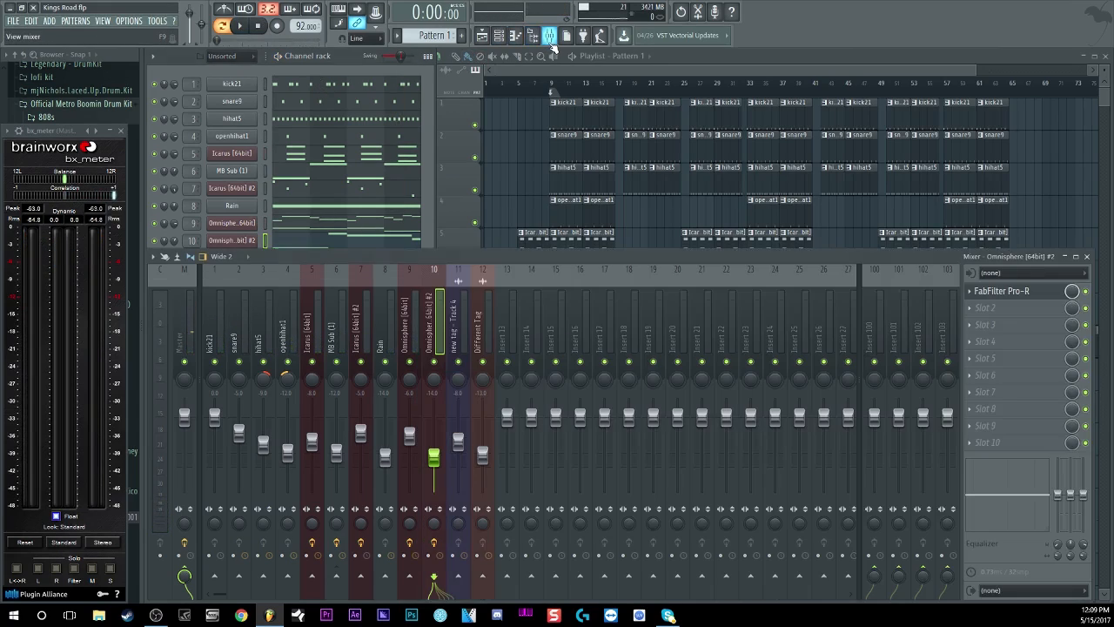
pyautogui.click(189, 309)
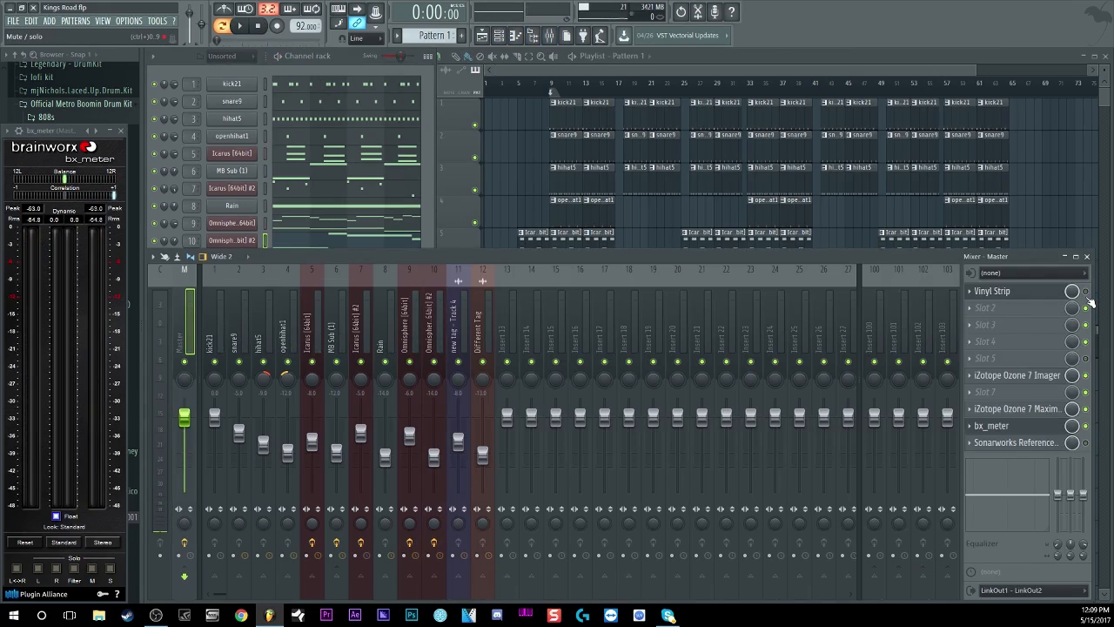
pyautogui.click(1054, 294)
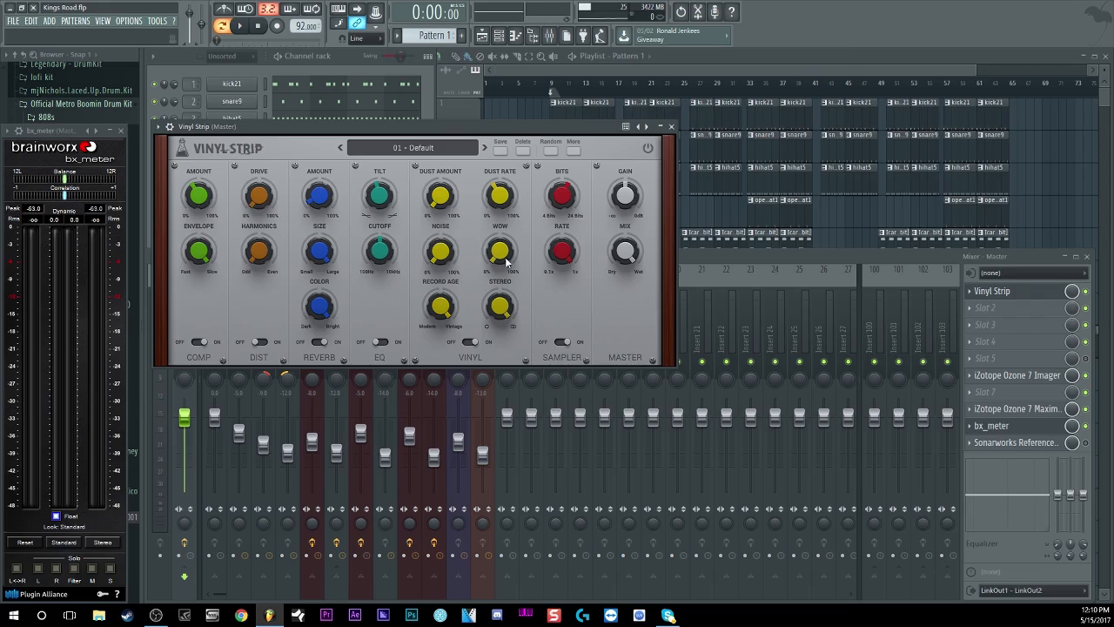
# Play the pattern while sweeping Vinyl Strip's Record Age down and up to 100% to audition the effect
pyautogui.moveTo(440, 306); pyautogui.dragTo(441, 444)
pyautogui.press('space')
pyautogui.moveTo(439, 491); pyautogui.dragTo(425, 99)
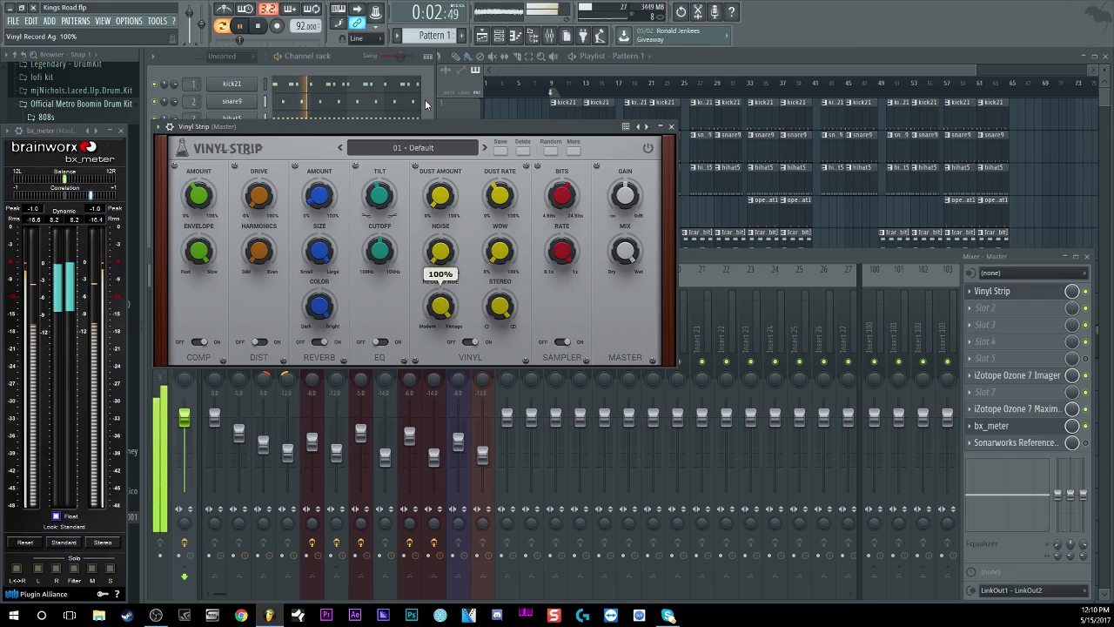
pyautogui.moveTo(425, 100); pyautogui.dragTo(418, 313)
pyautogui.press('space')
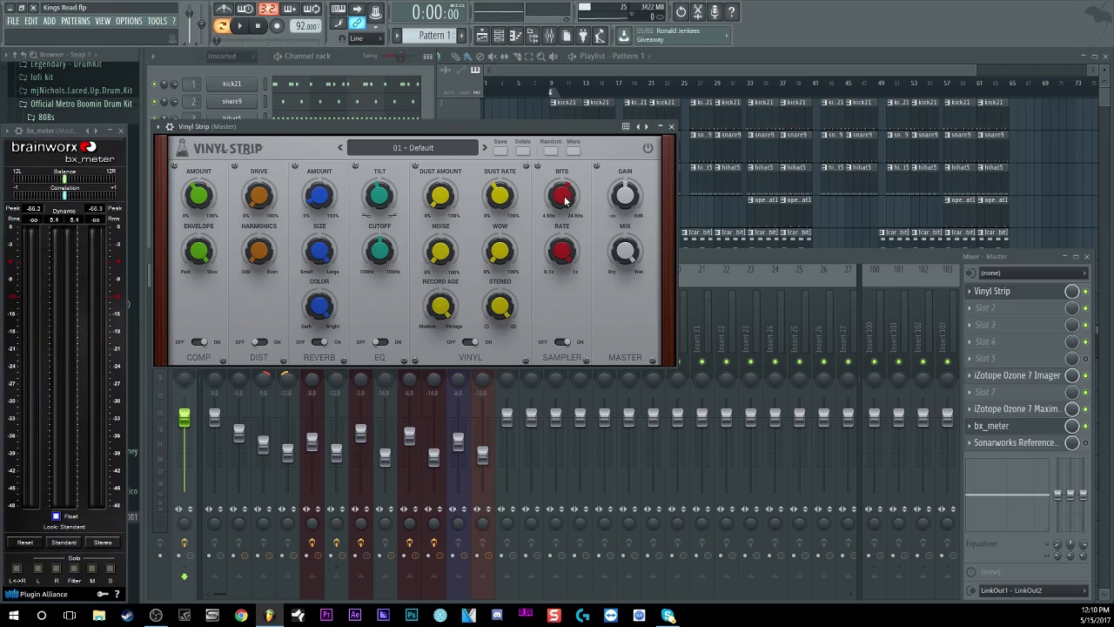
# Adjust the Bits setting in Vinyl Strip's sampler section and play the pattern to hear its effect
pyautogui.moveTo(562, 207)
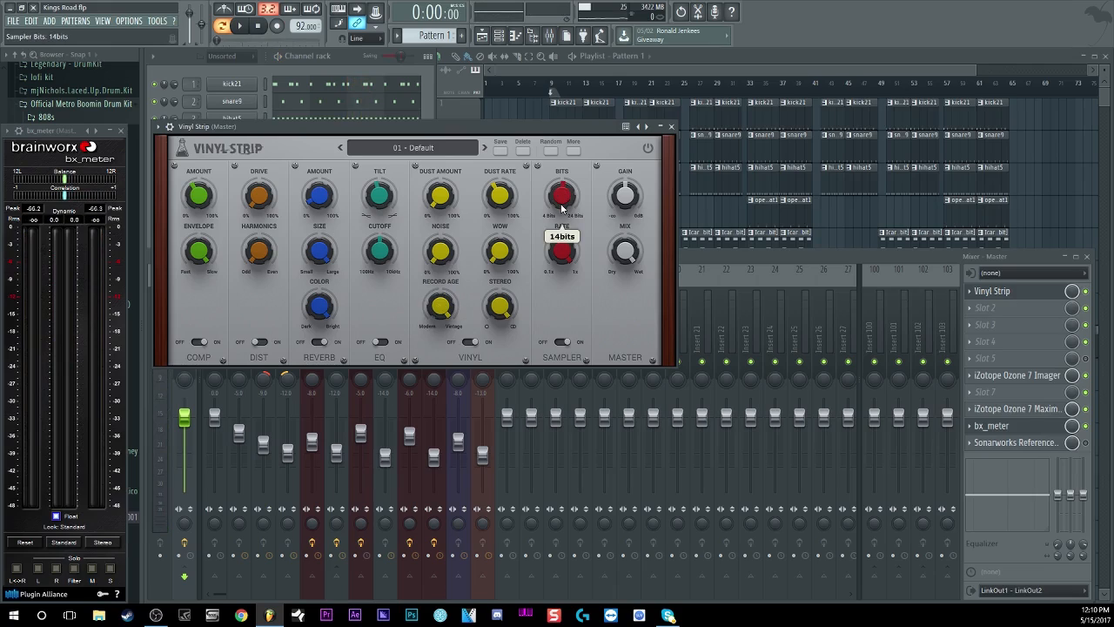
pyautogui.moveTo(560, 210); pyautogui.dragTo(557, 225)
pyautogui.press('space')
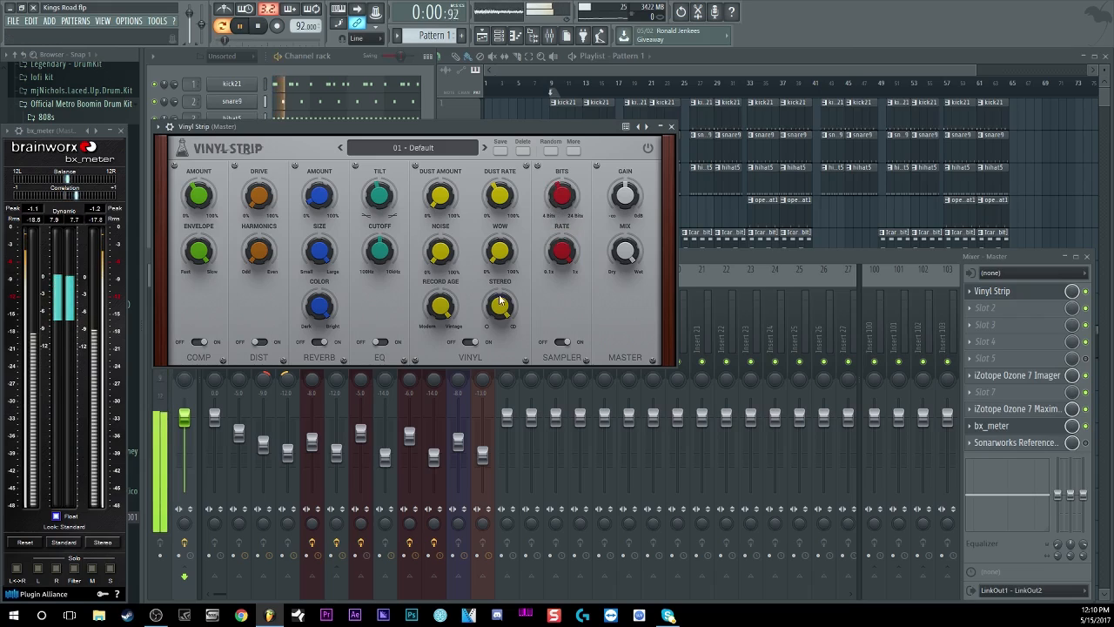
pyautogui.moveTo(562, 195); pyautogui.dragTo(563, 202)
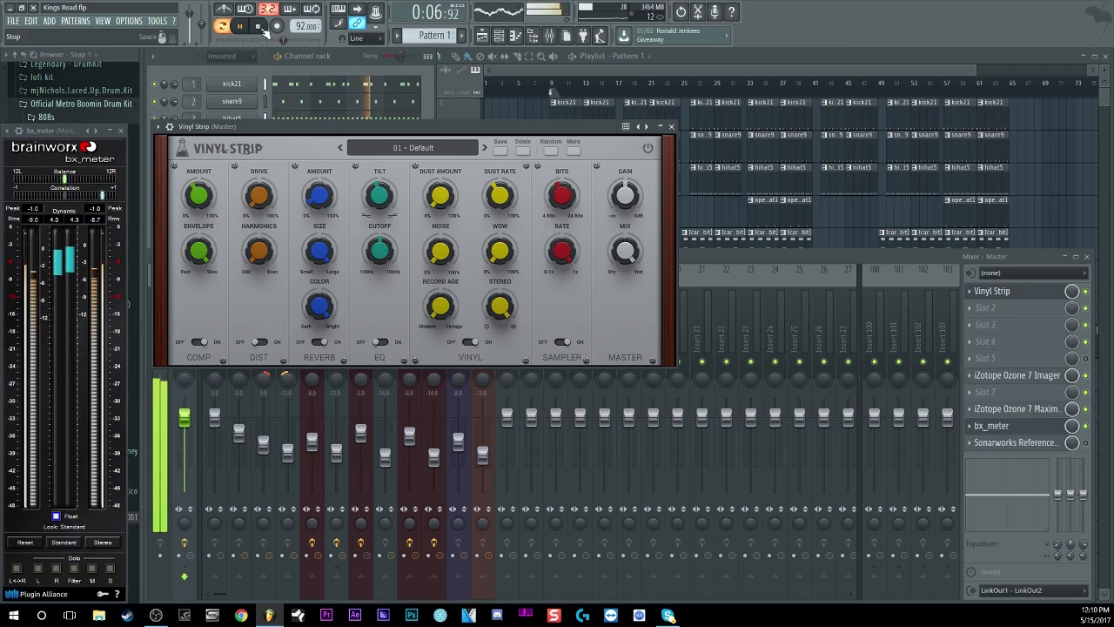
pyautogui.press('space')
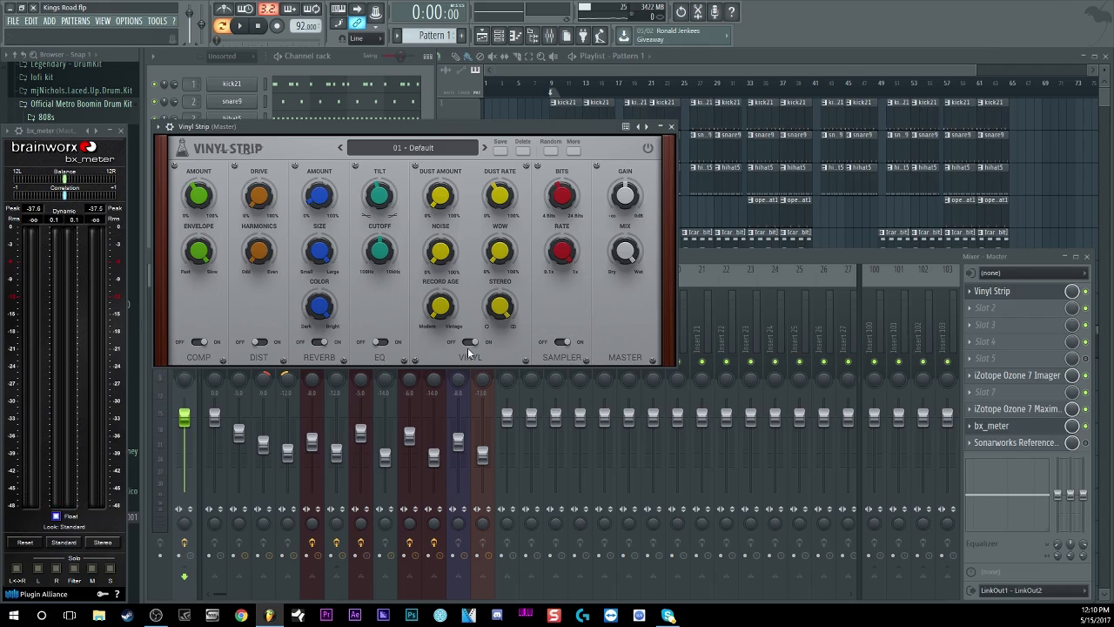
# Demonstrate the Record Age knob, switch to song mode, and play the arrangement's intro with Vinyl Strip beside the channel rack
pyautogui.moveTo(442, 320)
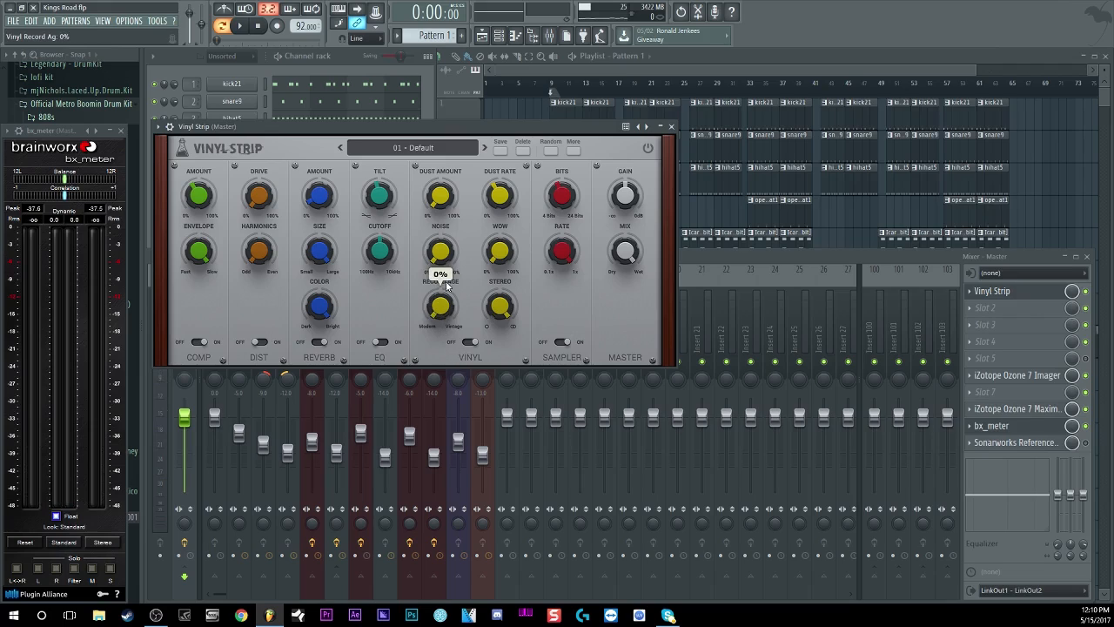
pyautogui.moveTo(431, 417); pyautogui.dragTo(457, 106)
pyautogui.click(480, 109)
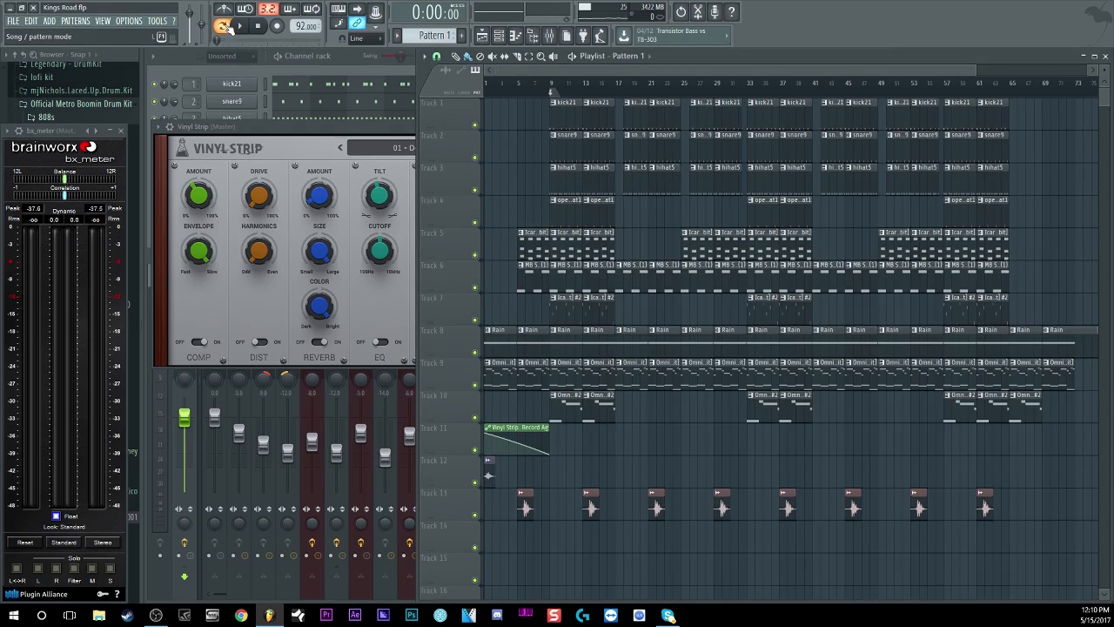
pyautogui.moveTo(360, 135); pyautogui.dragTo(744, 159)
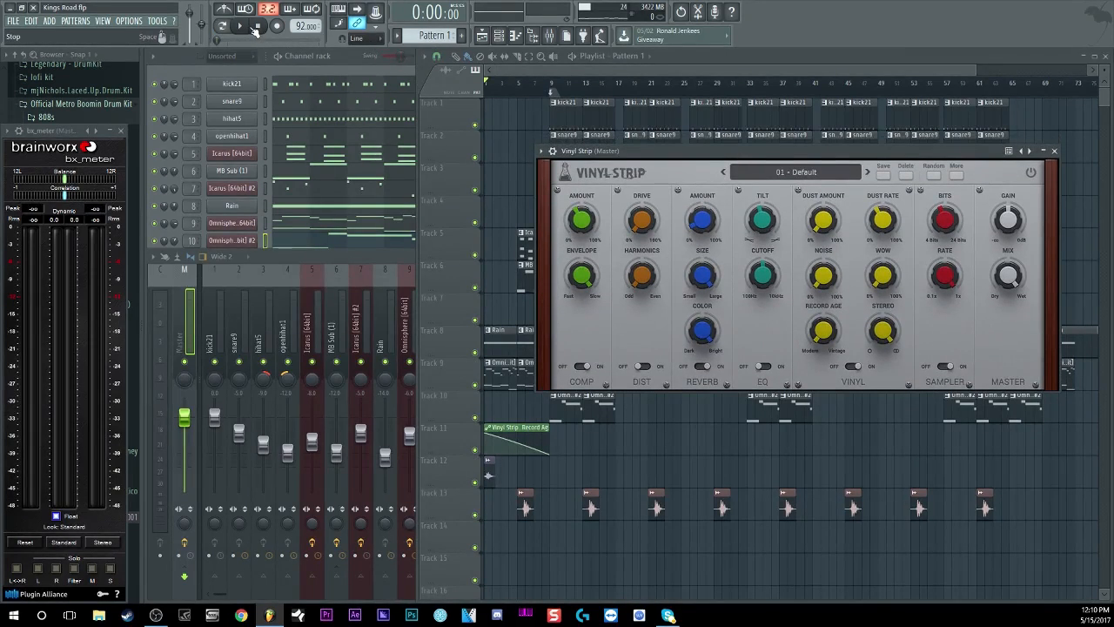
pyautogui.press('space')
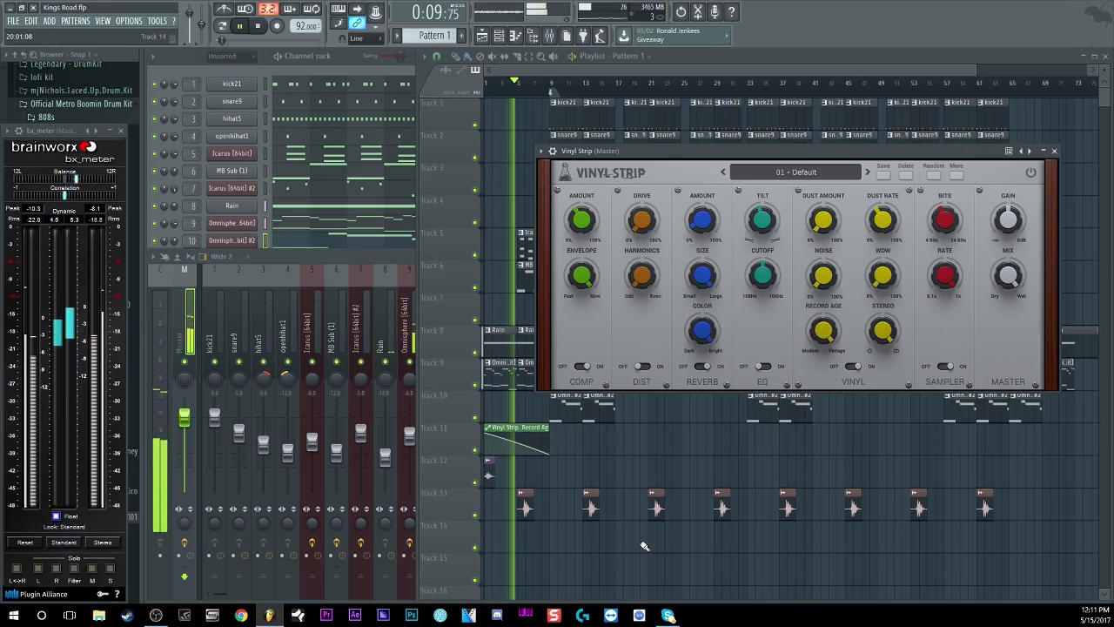
pyautogui.press('space')
# Replay the song from the start with the Master track's Vinyl Strip open to watch the Record Age automation
pyautogui.click(549, 35)
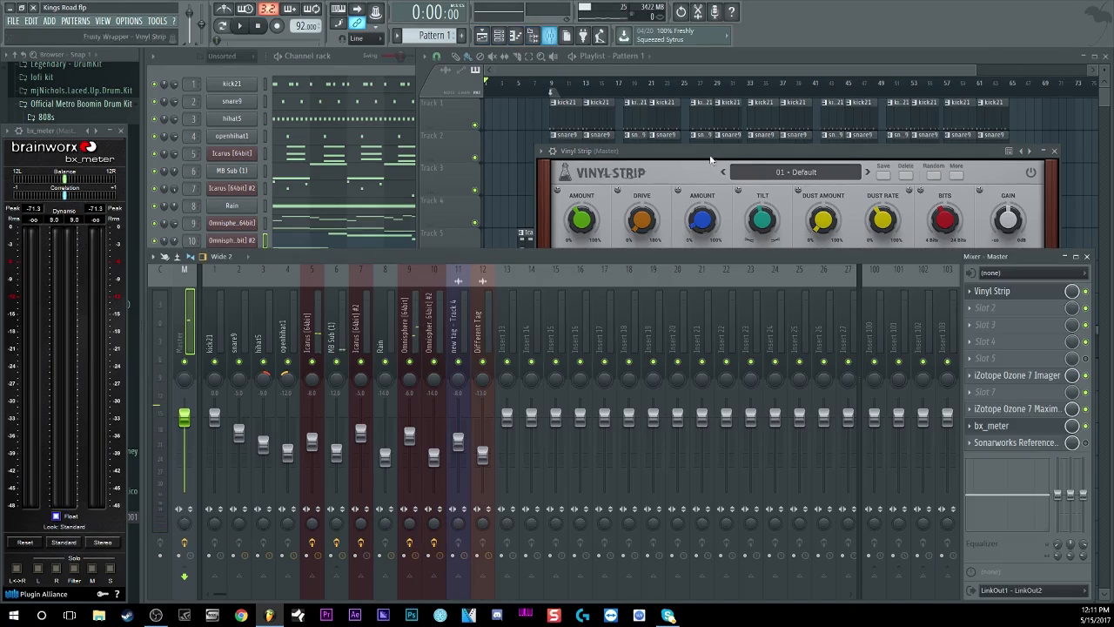
pyautogui.click(896, 149)
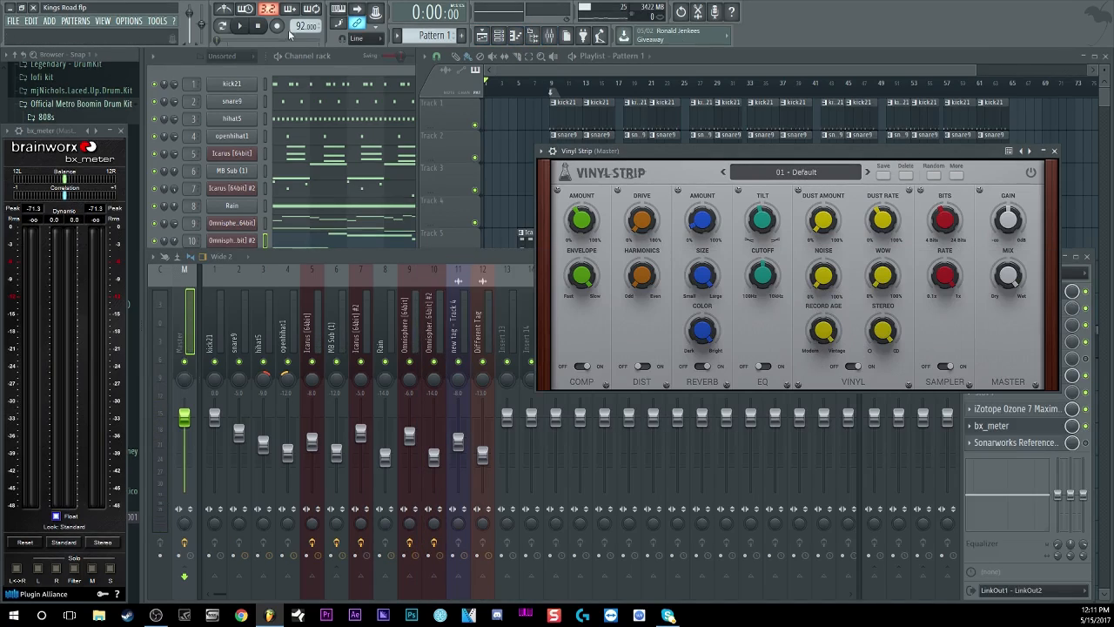
pyautogui.click(636, 65)
pyautogui.click(244, 27)
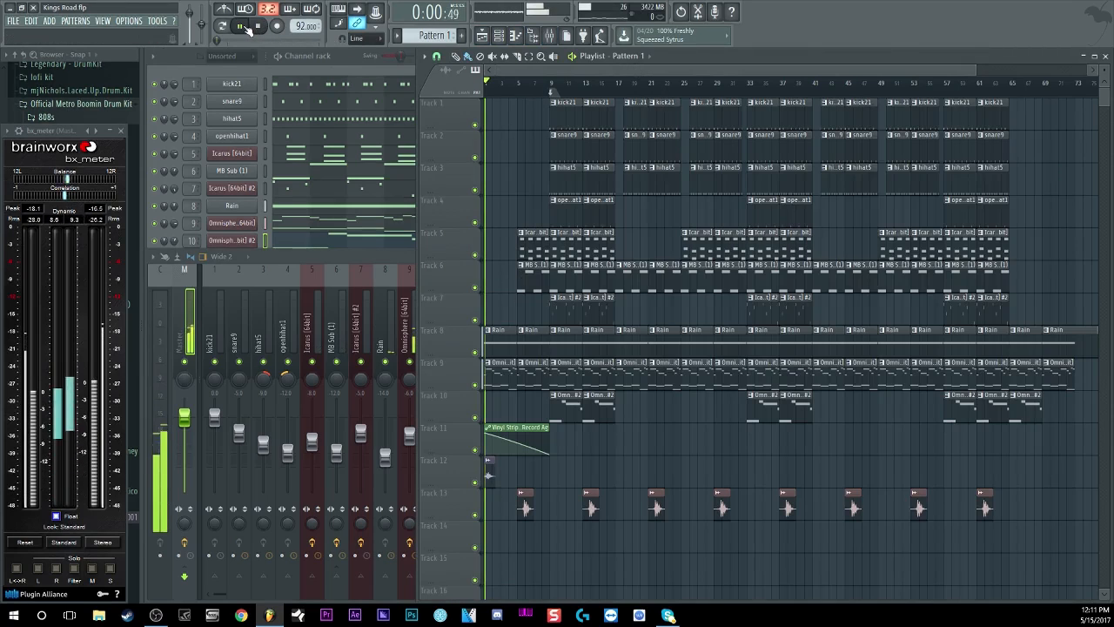
pyautogui.click(549, 35)
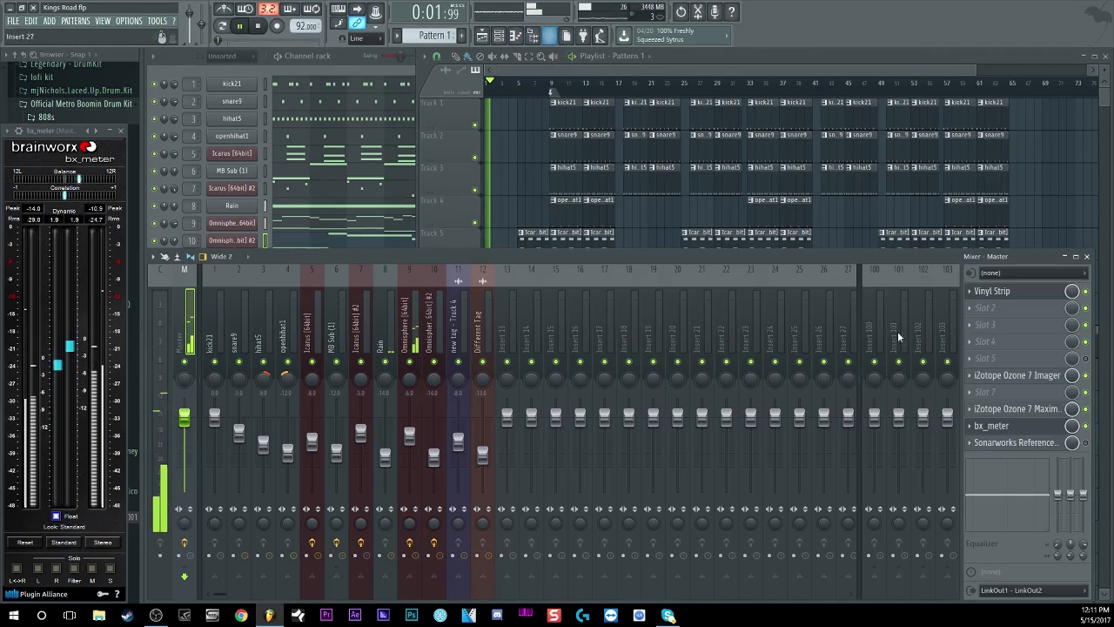
pyautogui.click(993, 290)
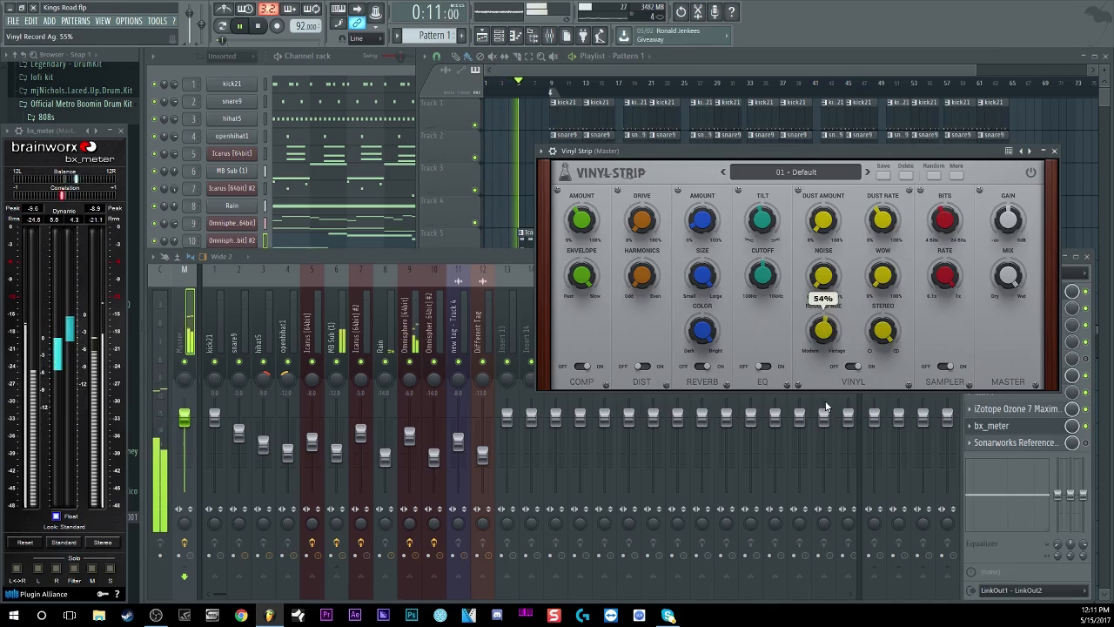
pyautogui.press('space')
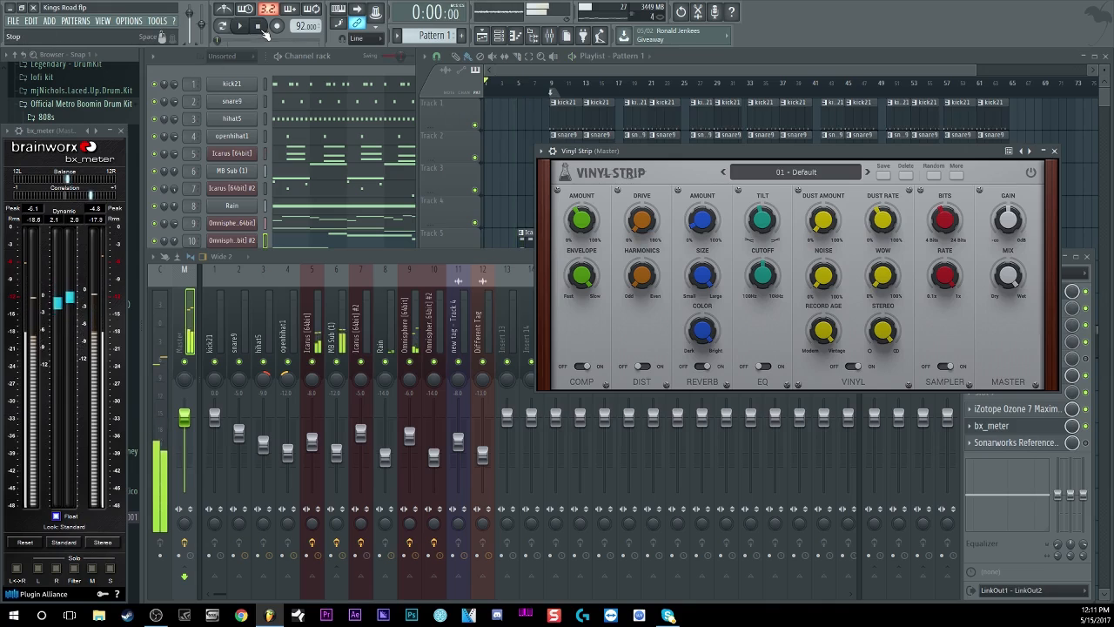
# Move the Vinyl Strip window off the playlist's automation clip and play the start of the song, stopping shortly after
pyautogui.moveTo(634, 162); pyautogui.dragTo(405, 224)
pyautogui.click(445, 56)
pyautogui.press('space')
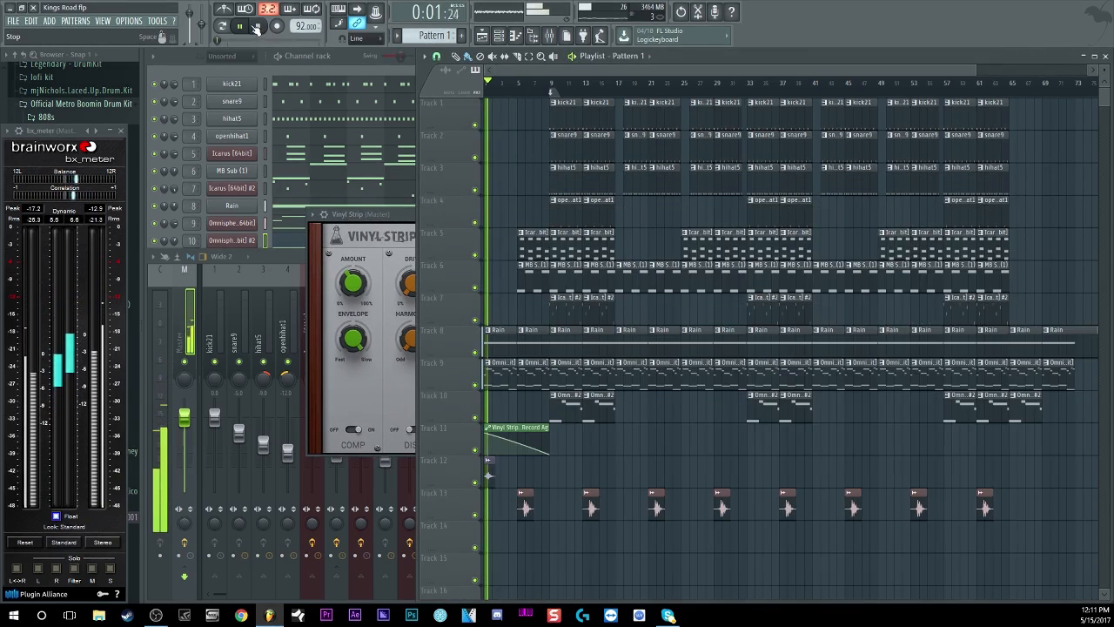
pyautogui.press('space')
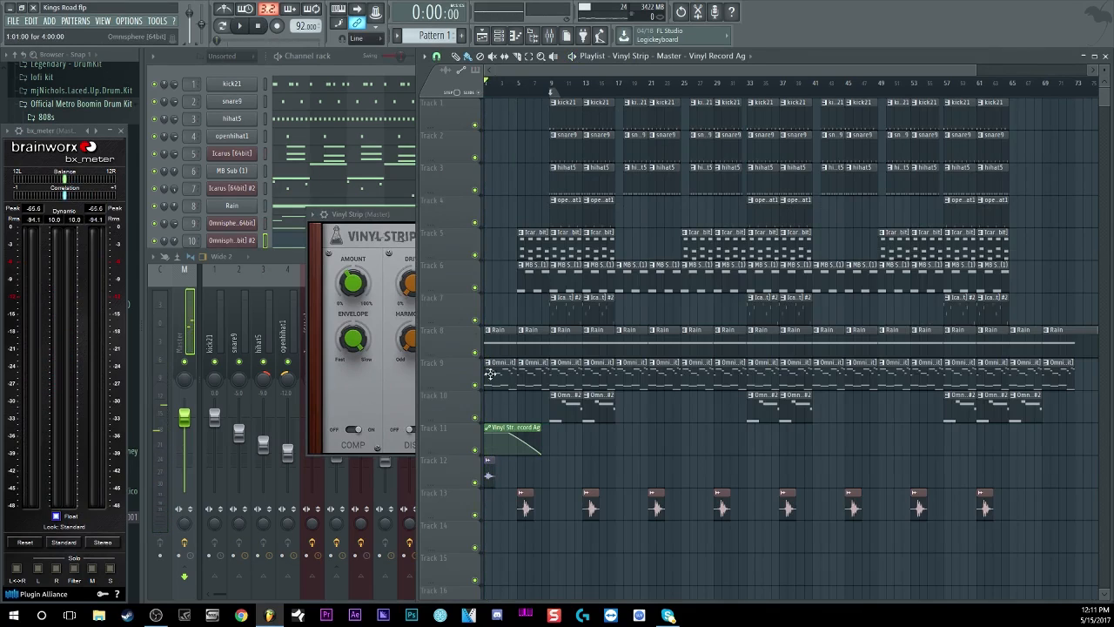
# Delete the Record Age automation clip from the playlist and create a new automation clip for Vinyl Strip's Vinyl Record Ag parameter
pyautogui.rightClick(519, 440)
pyautogui.moveTo(348, 214); pyautogui.dragTo(392, 208)
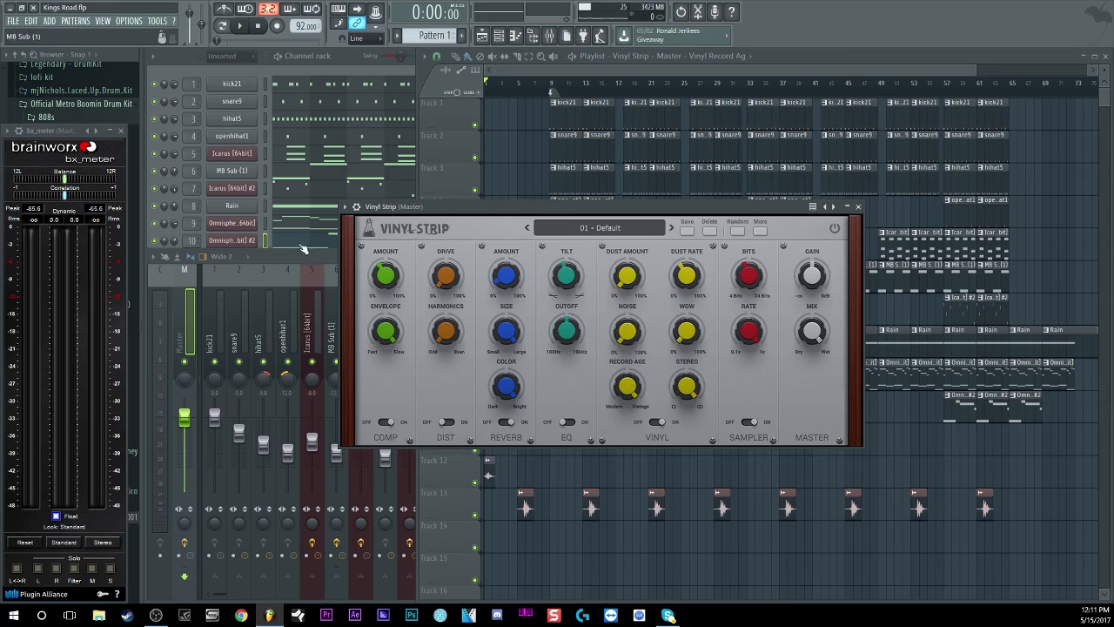
pyautogui.moveTo(628, 397)
pyautogui.click(344, 206)
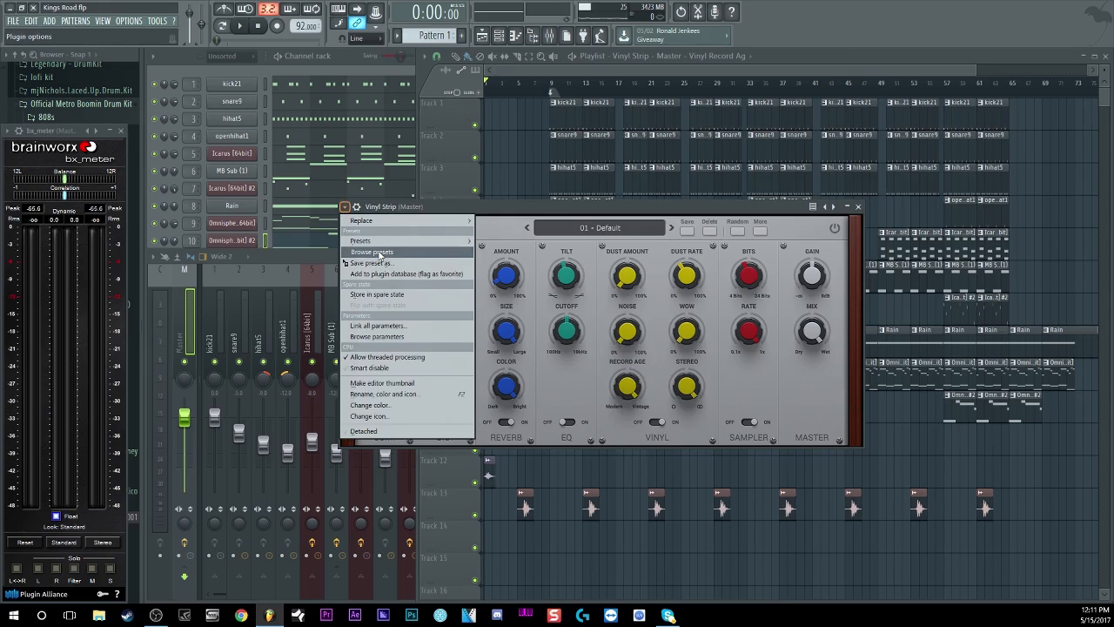
pyautogui.click(370, 337)
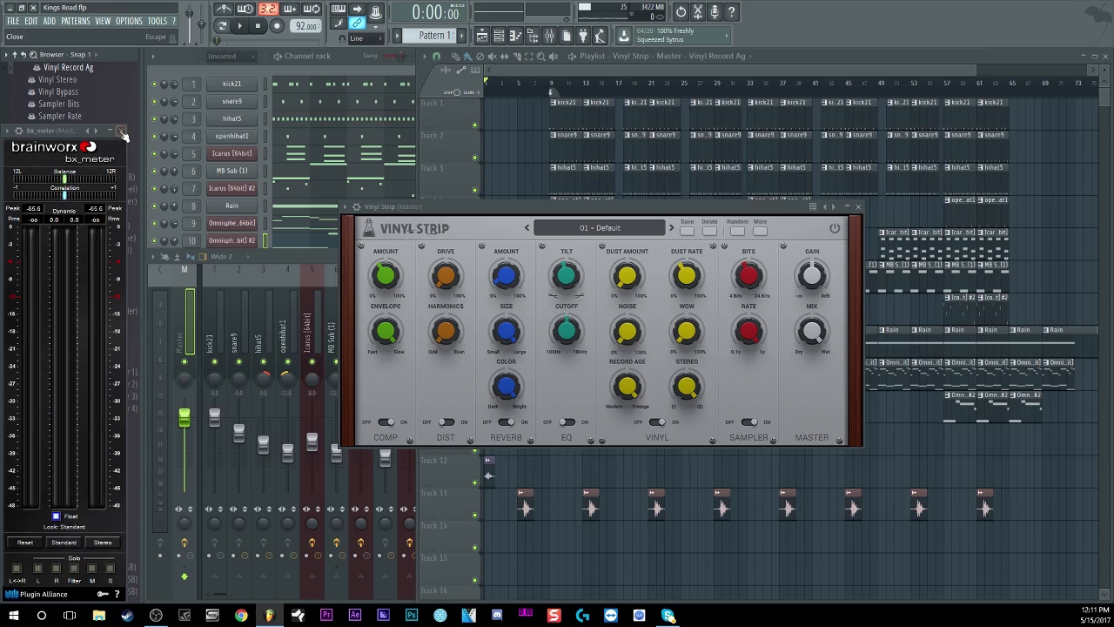
pyautogui.rightClick(87, 68)
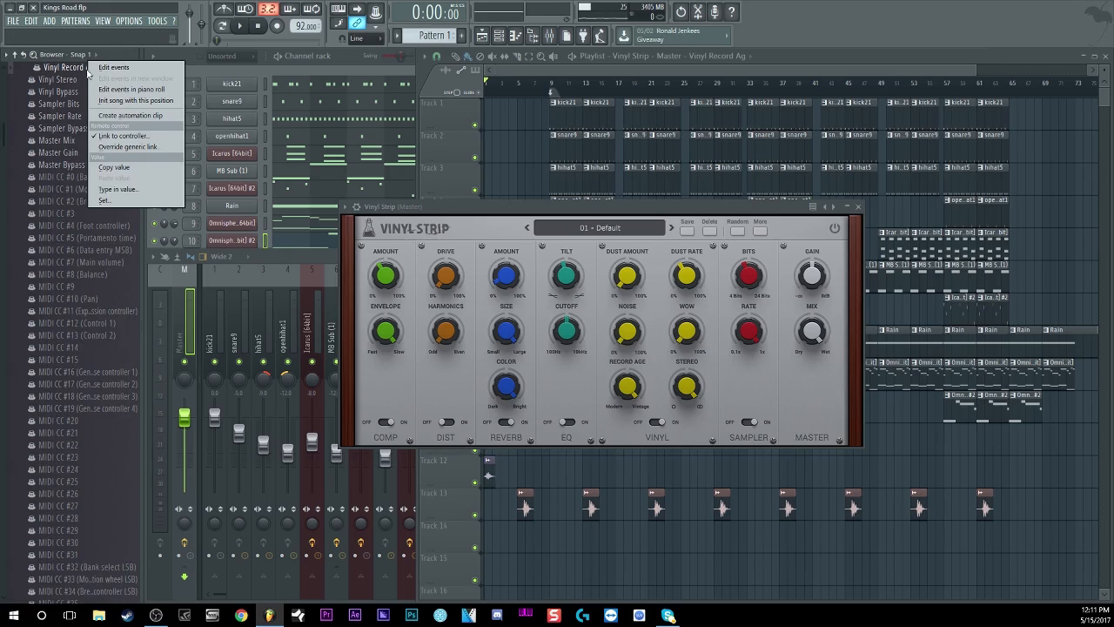
pyautogui.click(132, 117)
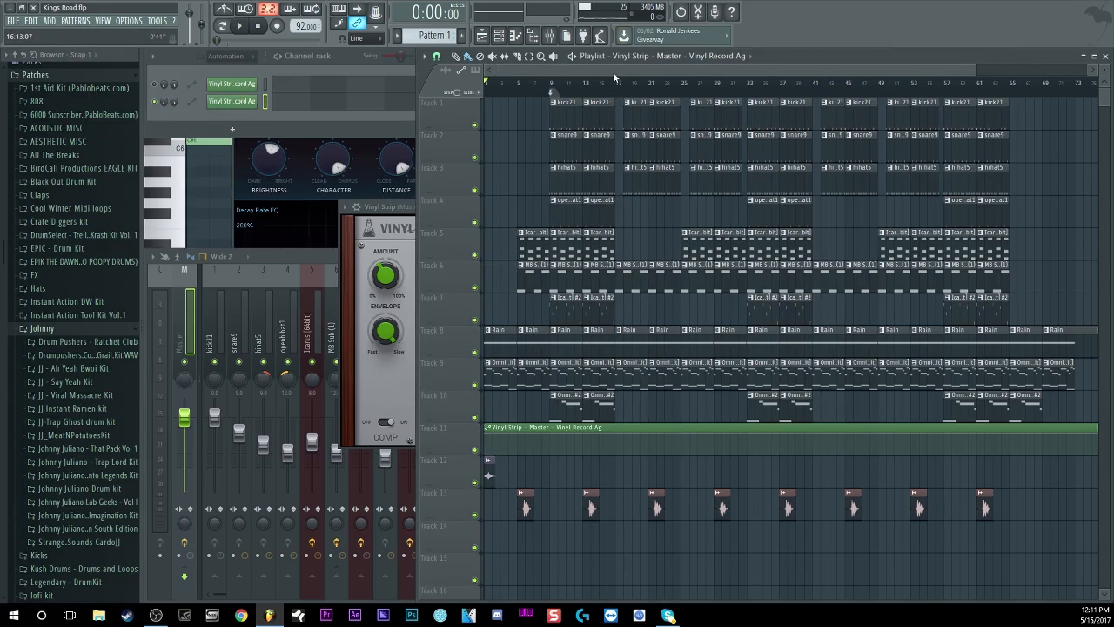
# Shorten the new Record Age automation clip to end at bar 9 and ramp it down to about 5%
pyautogui.moveTo(614, 69); pyautogui.dragTo(692, 69)
pyautogui.moveTo(983, 430); pyautogui.dragTo(550, 443)
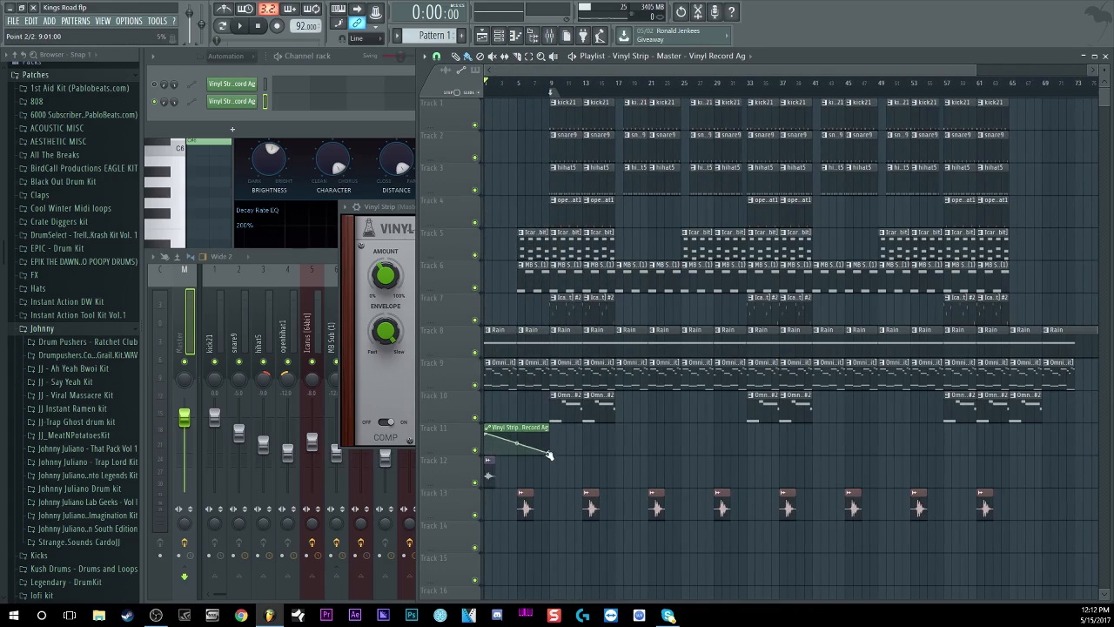
# Play the song's intro with Vinyl Strip moved clear of the automation clip to watch the Record Age knob, and stop playback
pyautogui.click(401, 210)
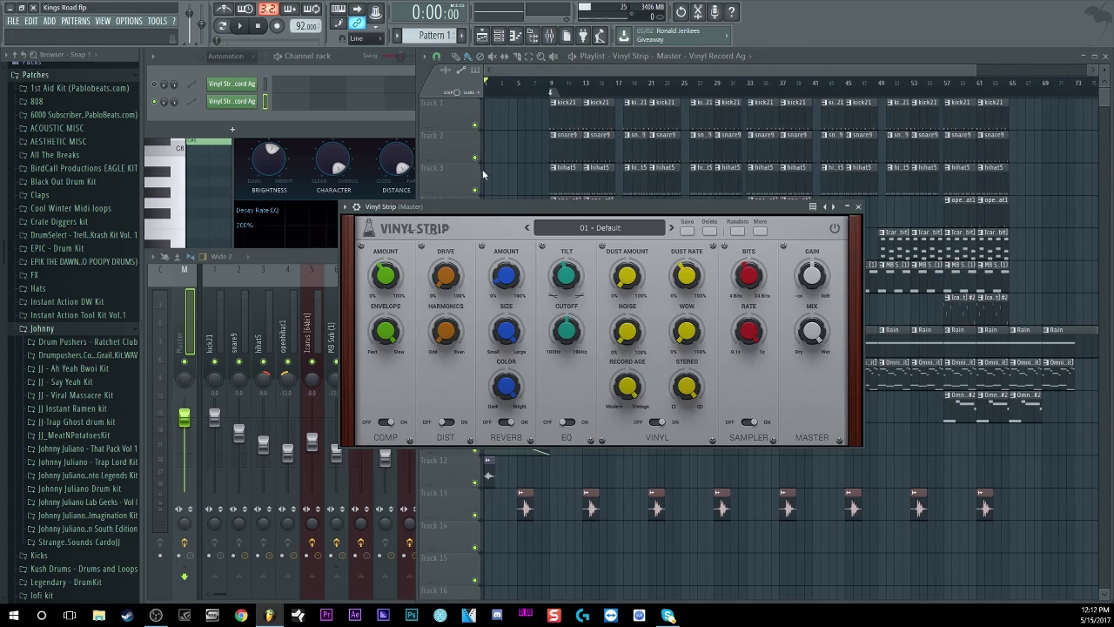
pyautogui.click(243, 27)
pyautogui.moveTo(613, 212); pyautogui.dragTo(633, 174)
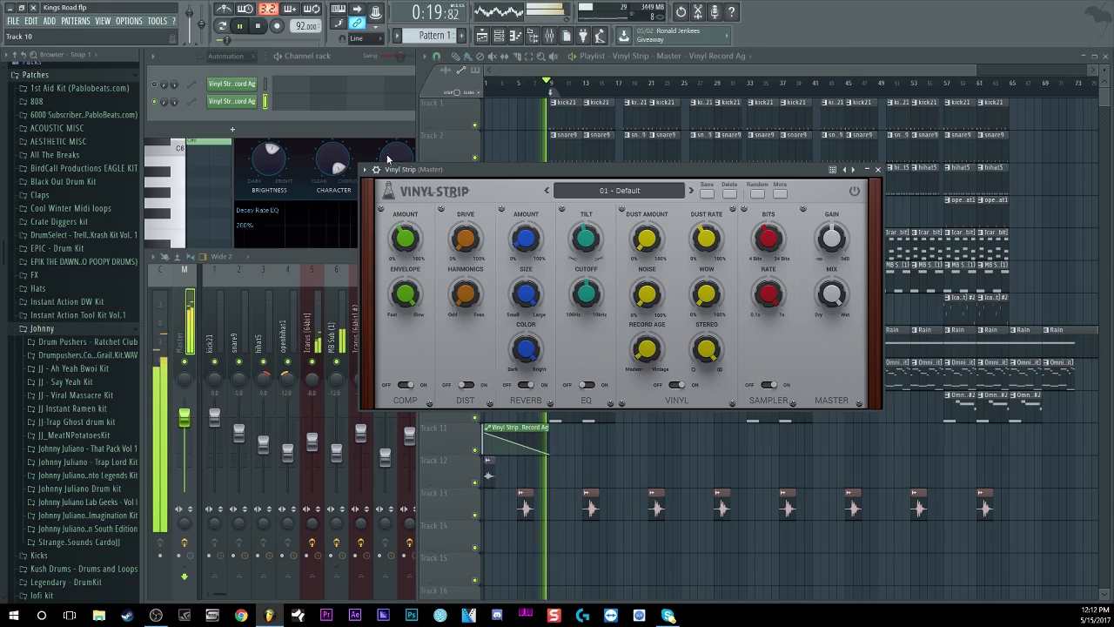
pyautogui.click(260, 27)
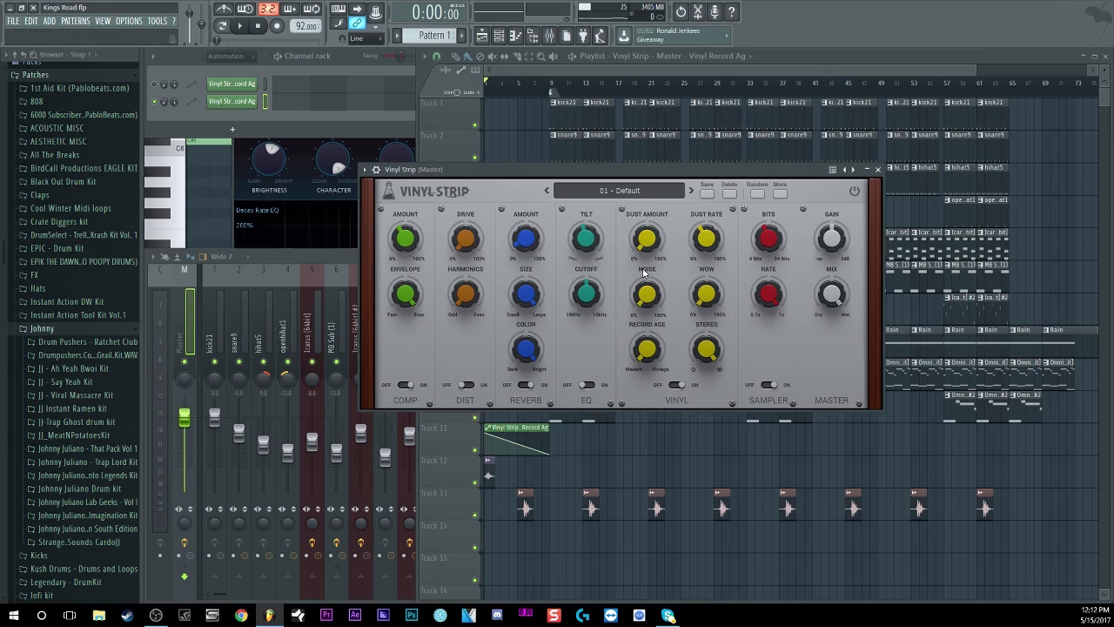
# Create an automation clip for Vinyl Strip's Distortion Driv parameter and delete it from the playlist again
pyautogui.moveTo(466, 242); pyautogui.dragTo(470, 252)
pyautogui.click(366, 169)
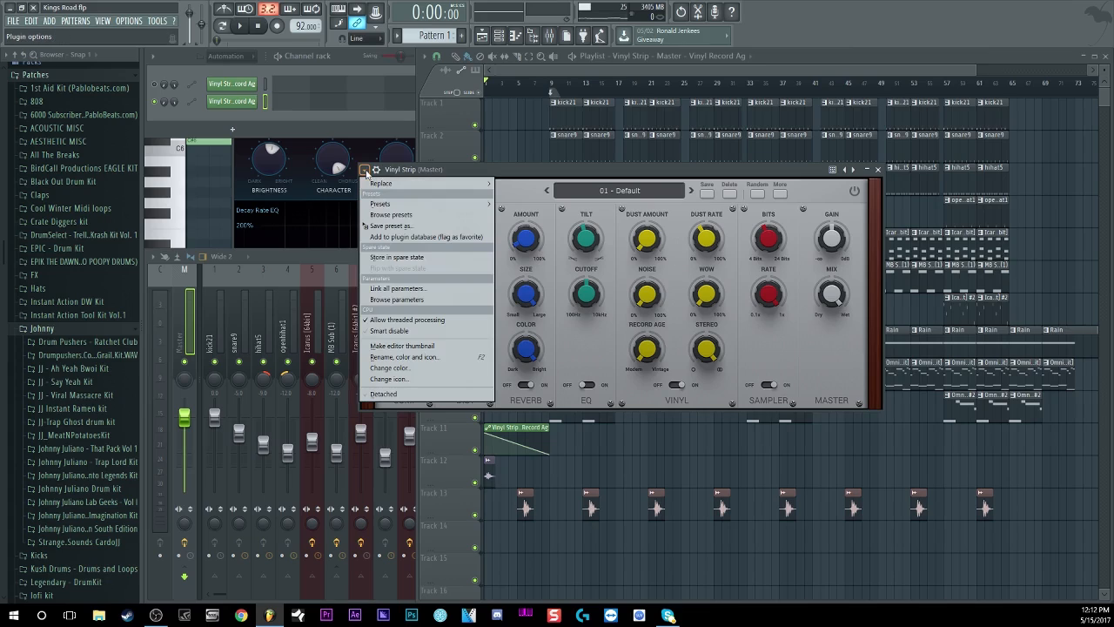
pyautogui.click(398, 302)
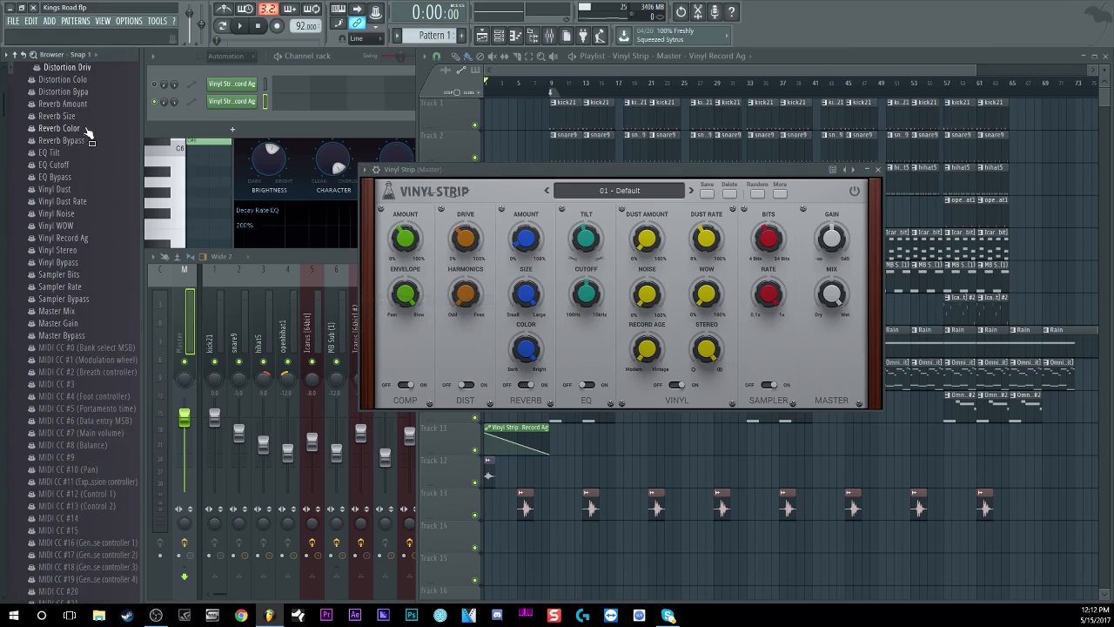
pyautogui.rightClick(74, 74)
pyautogui.click(112, 121)
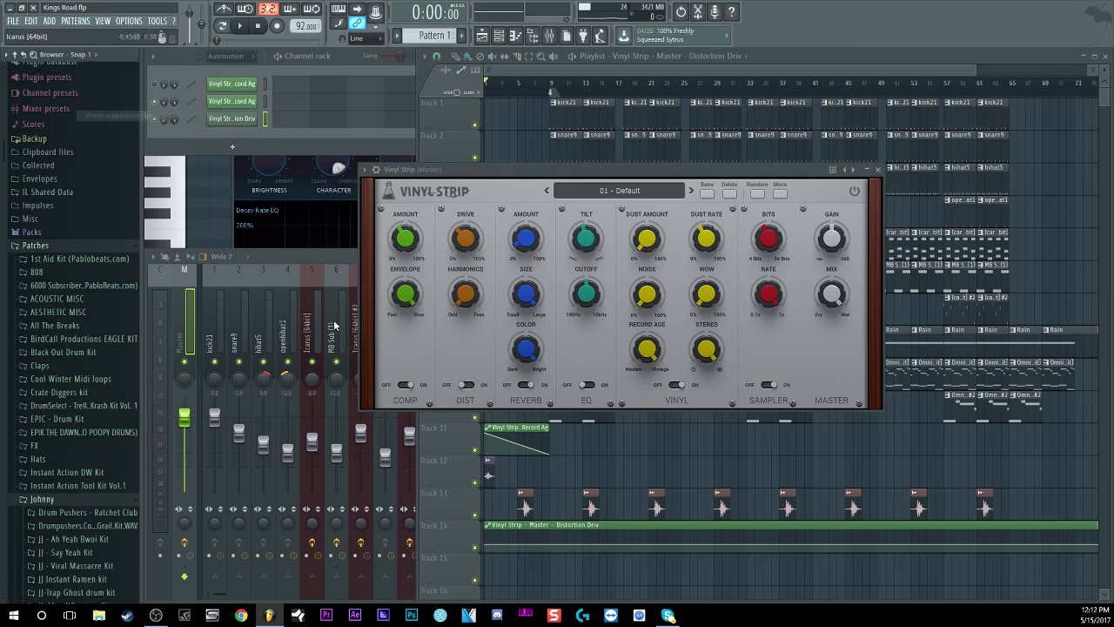
pyautogui.rightClick(567, 522)
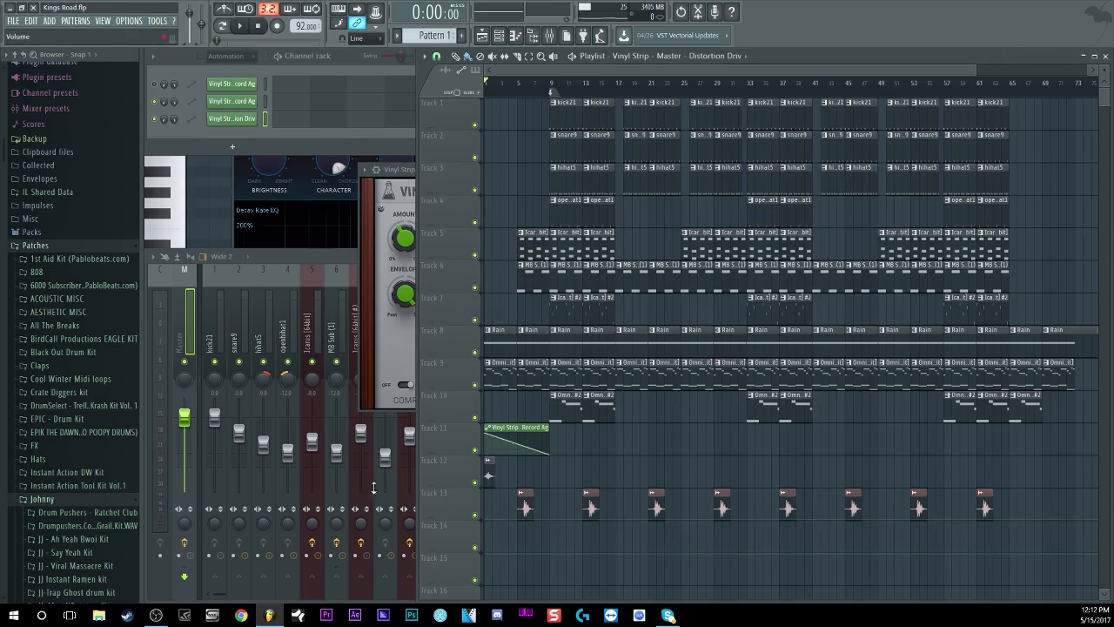
pyautogui.click(383, 178)
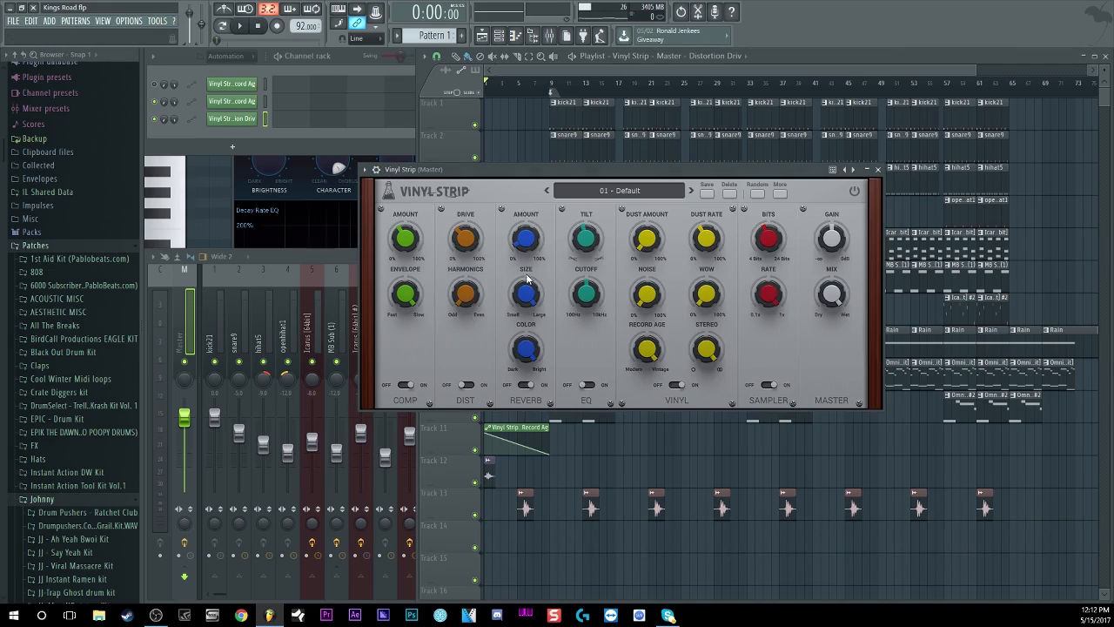
# Inspect the Ozone 7 Imager and Maximizer settings on the Master mixer track, close the Maximizer, and move Vinyl Strip aside
pyautogui.click(552, 36)
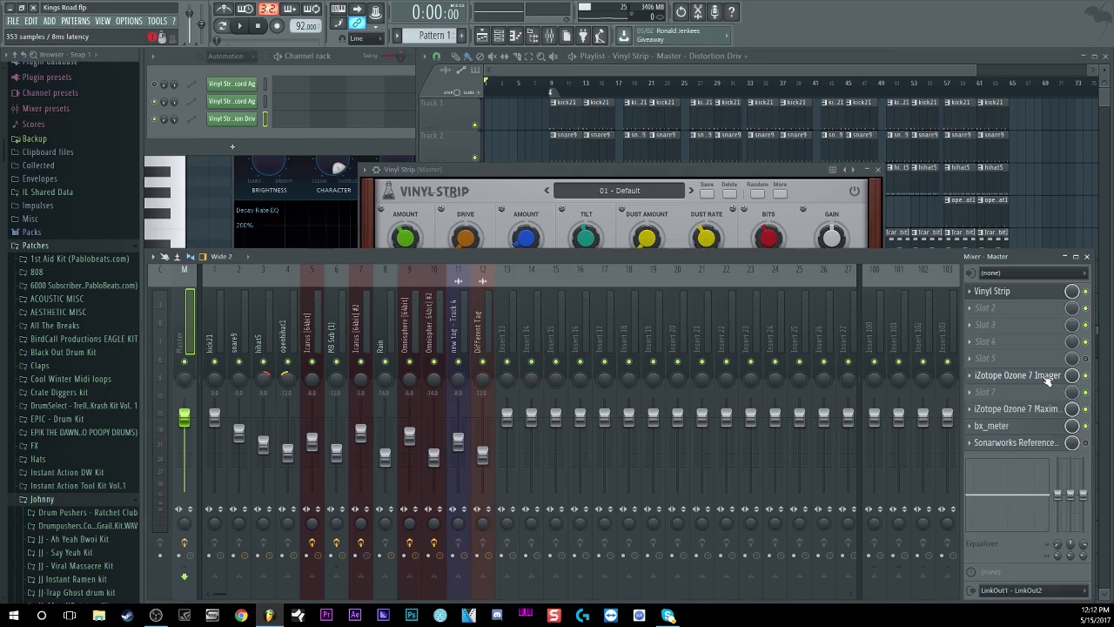
pyautogui.click(1011, 377)
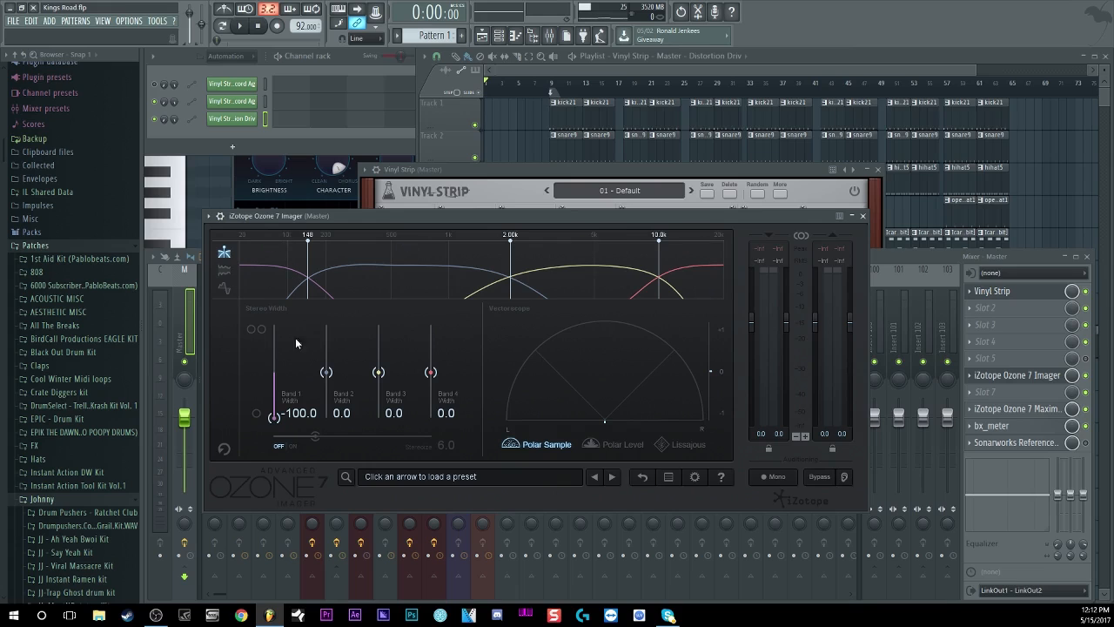
pyautogui.click(1032, 410)
pyautogui.moveTo(326, 110); pyautogui.dragTo(322, 209)
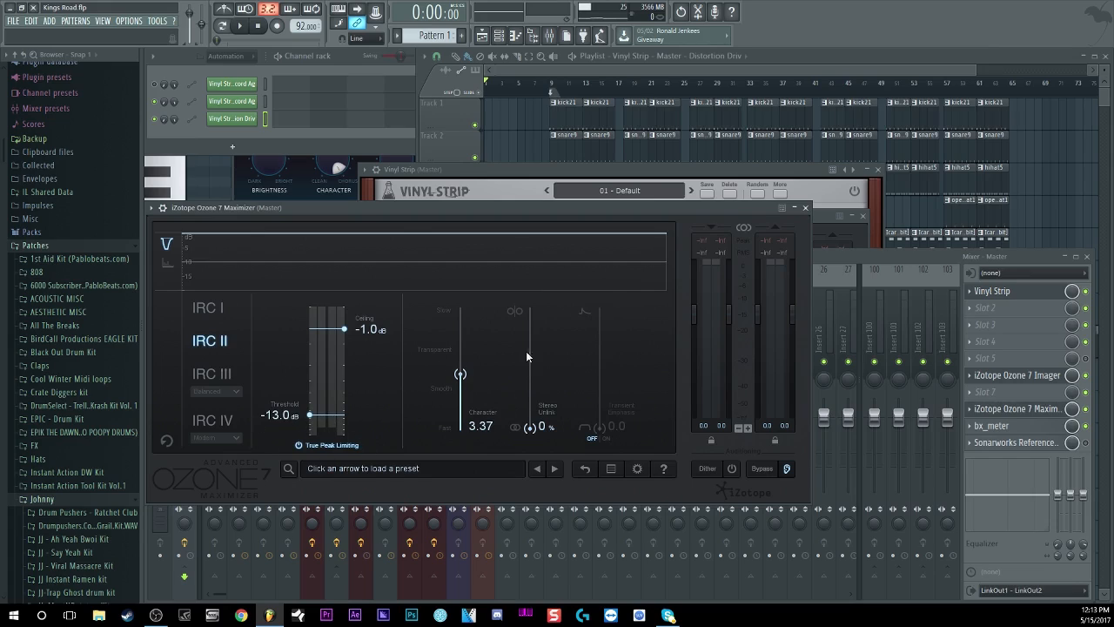
pyautogui.click(806, 210)
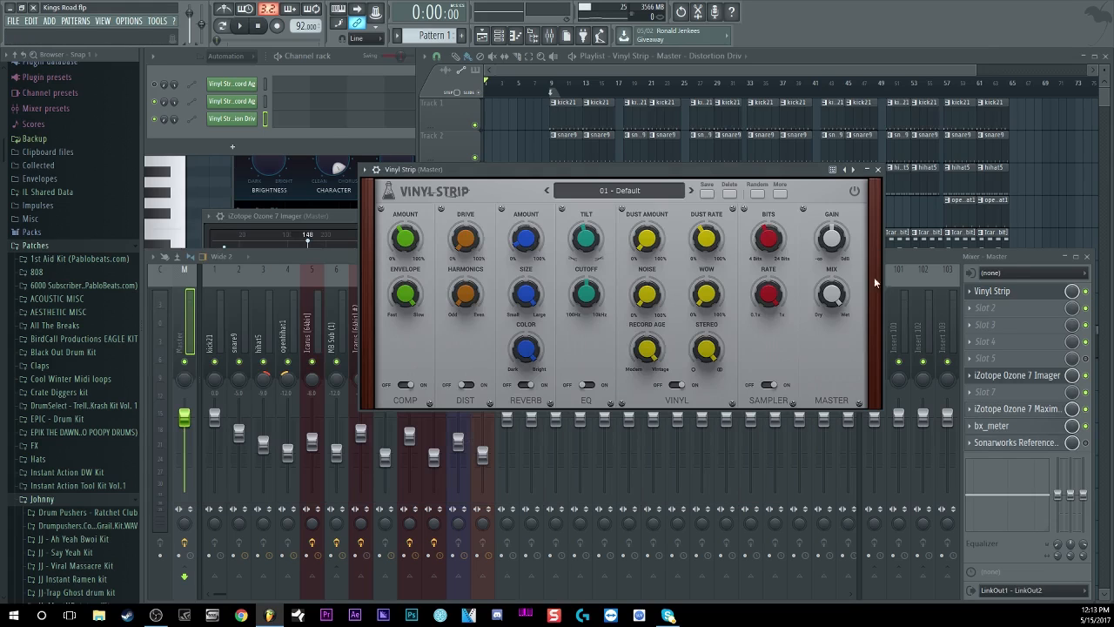
pyautogui.moveTo(493, 182); pyautogui.dragTo(278, 69)
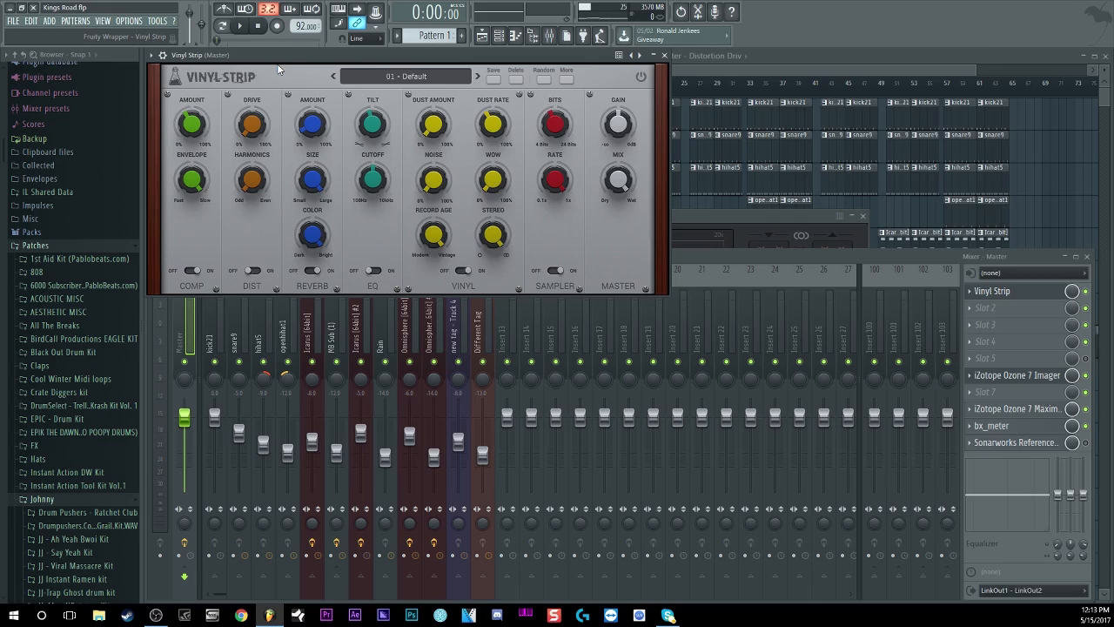